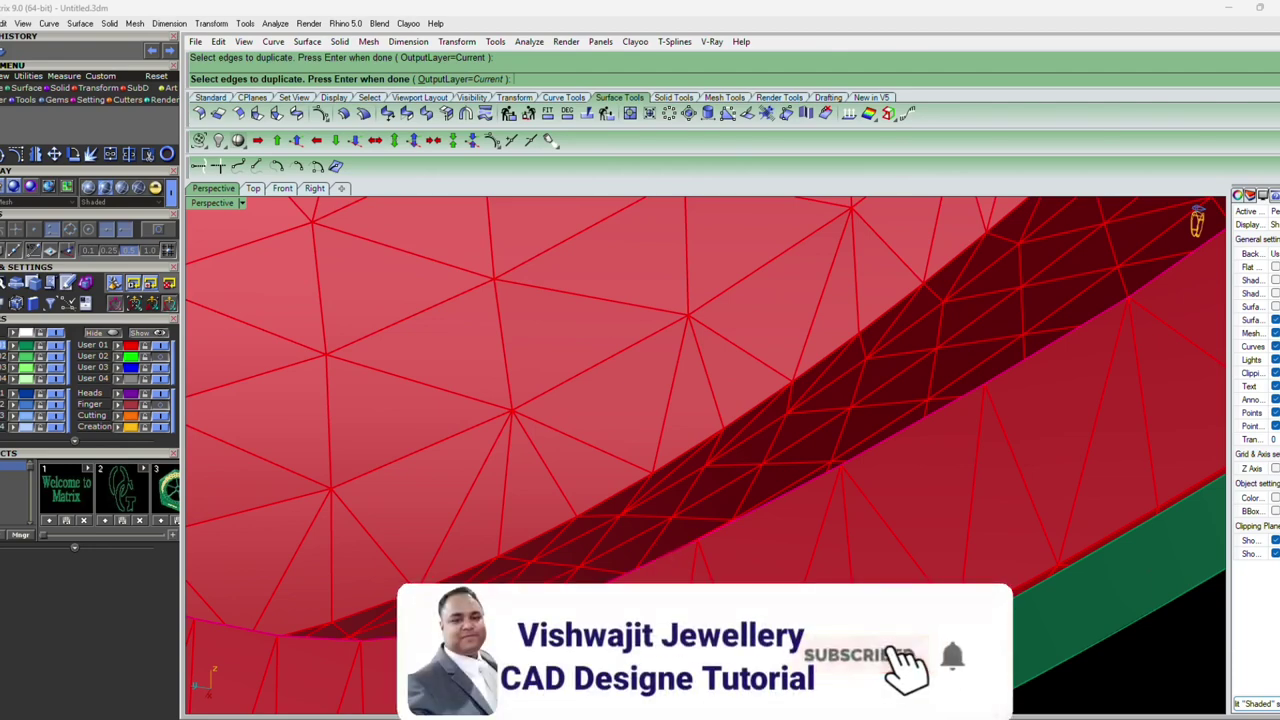
Duplicate the leaf-hole edge as a curve
scroll(766, 463, "down", 3)
scroll(491, 457, "down", 3)
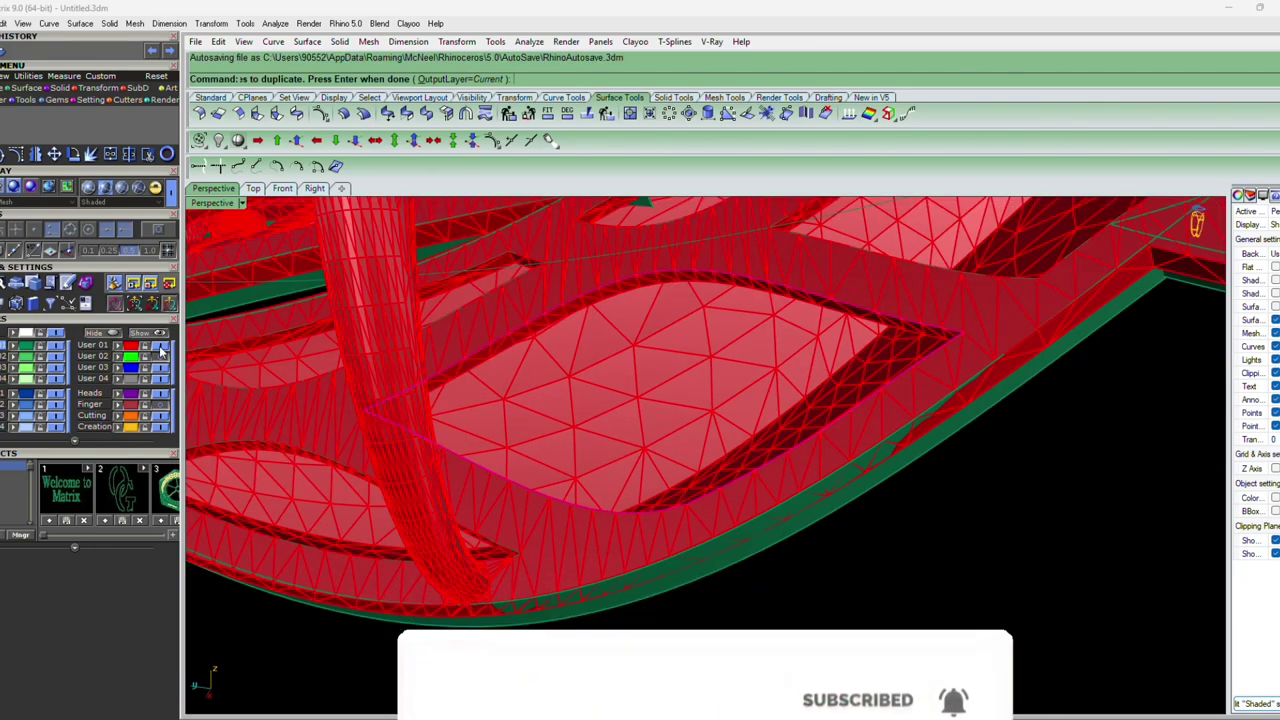
key("Return")
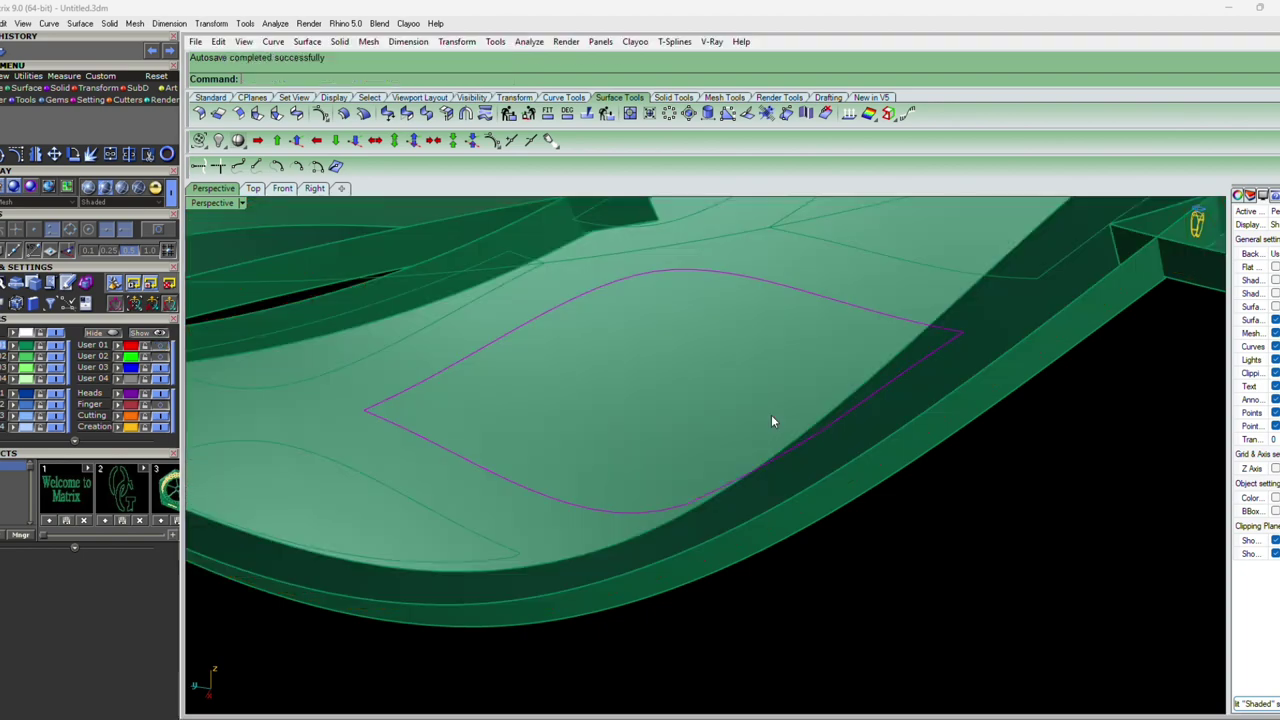
Split the leaf outline curve at three points: the right tip, the lower edge and near the lower end
scroll(903, 441, "up", 2)
right_click_drag(903, 441, 898, 505)
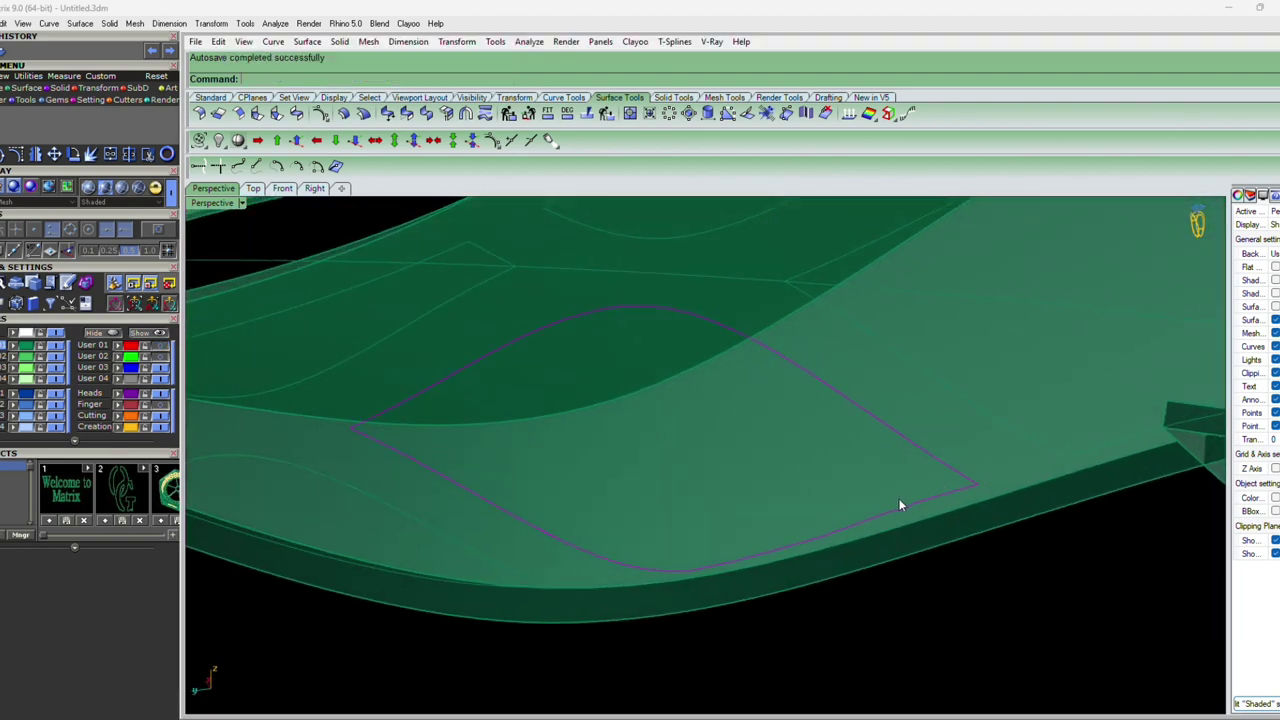
type("J")
key("Return")
left_click(910, 504)
key("Return")
type("p")
key("Return")
left_click(922, 500)
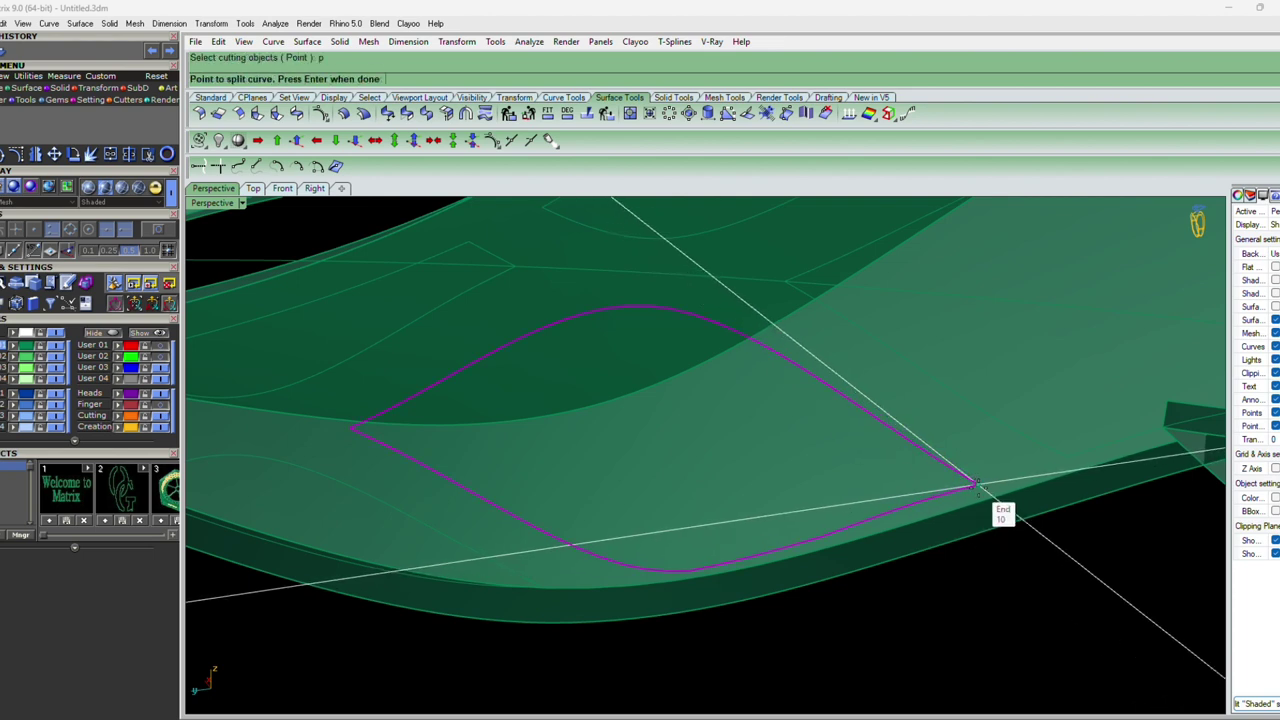
left_click(352, 432)
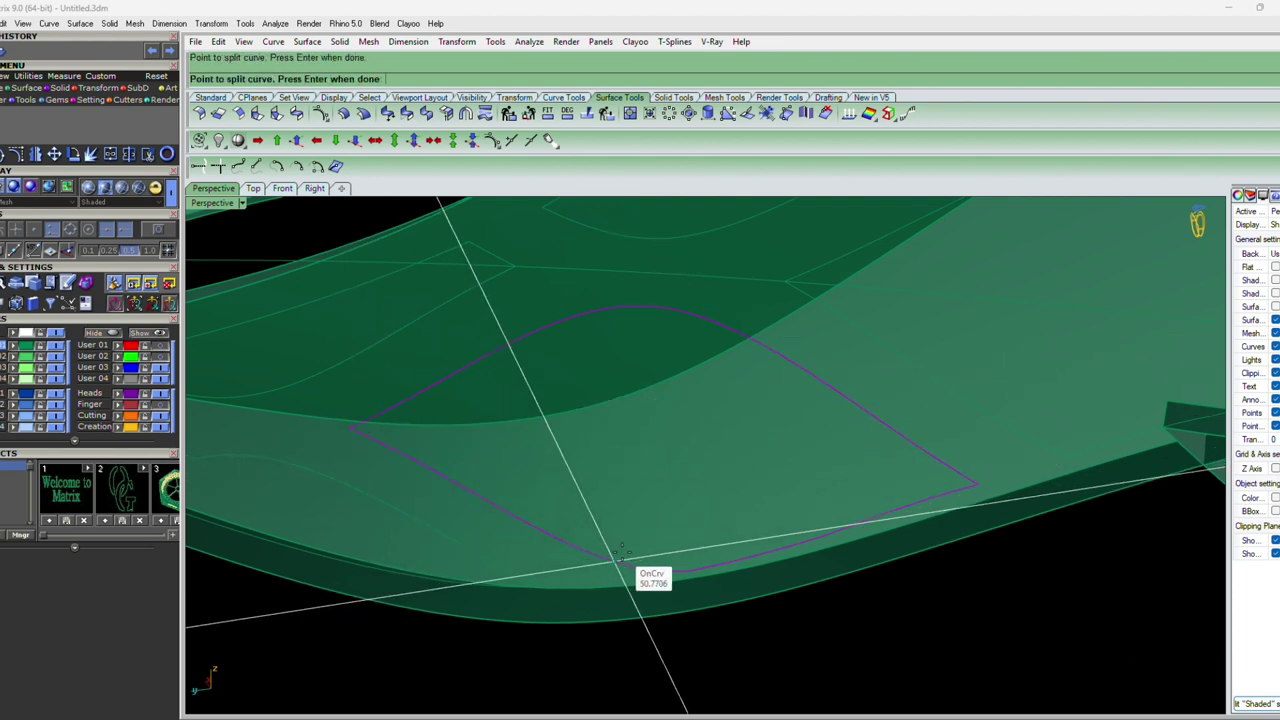
left_click(692, 572)
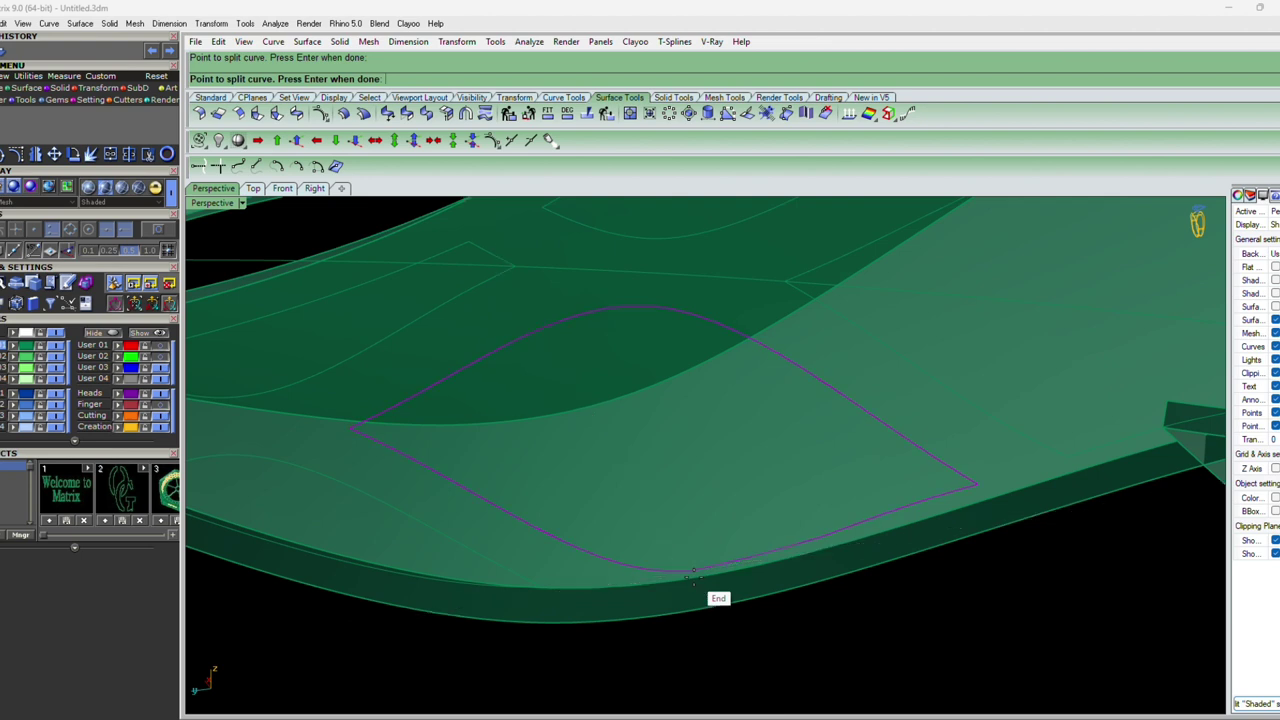
key("Return")
Rebuild the lower outline piece to 7 points, then rebuild the upper piece the same way
left_click(661, 572)
scroll(700, 575, "up", 3)
scroll(700, 571, "down", 3)
type("rebuild")
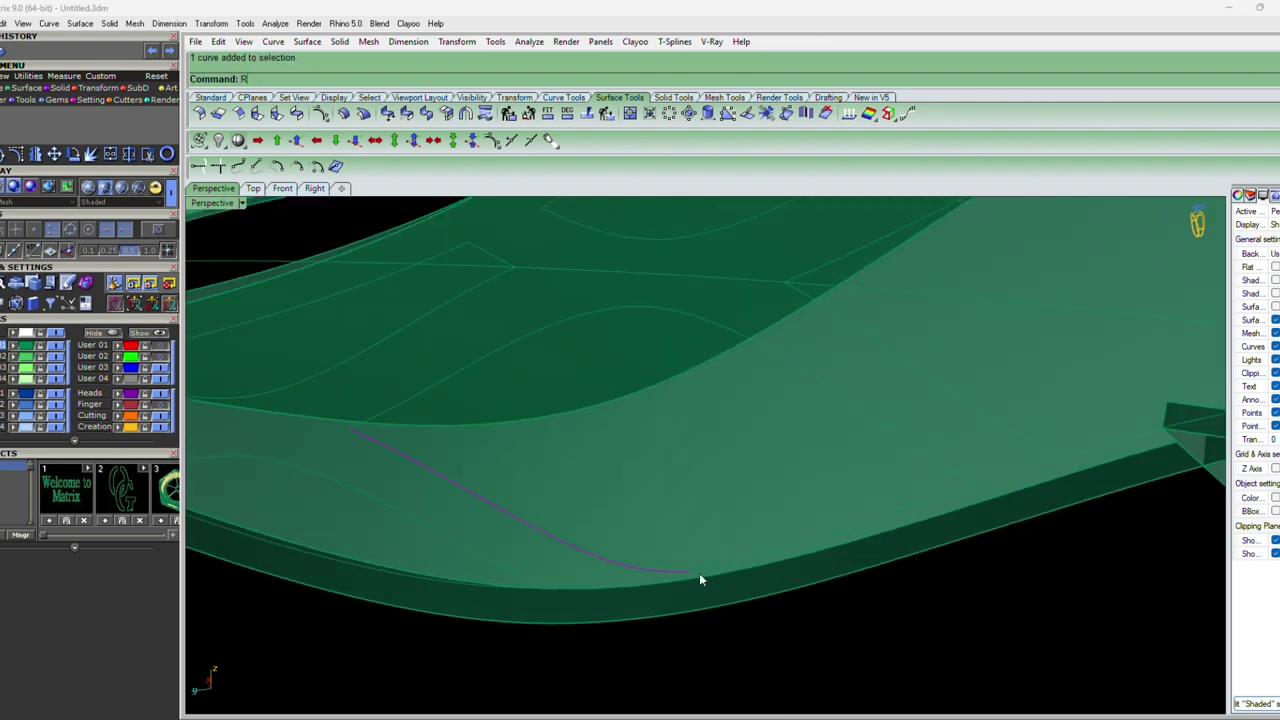
key("Return")
key("Return")
right_click(700, 578)
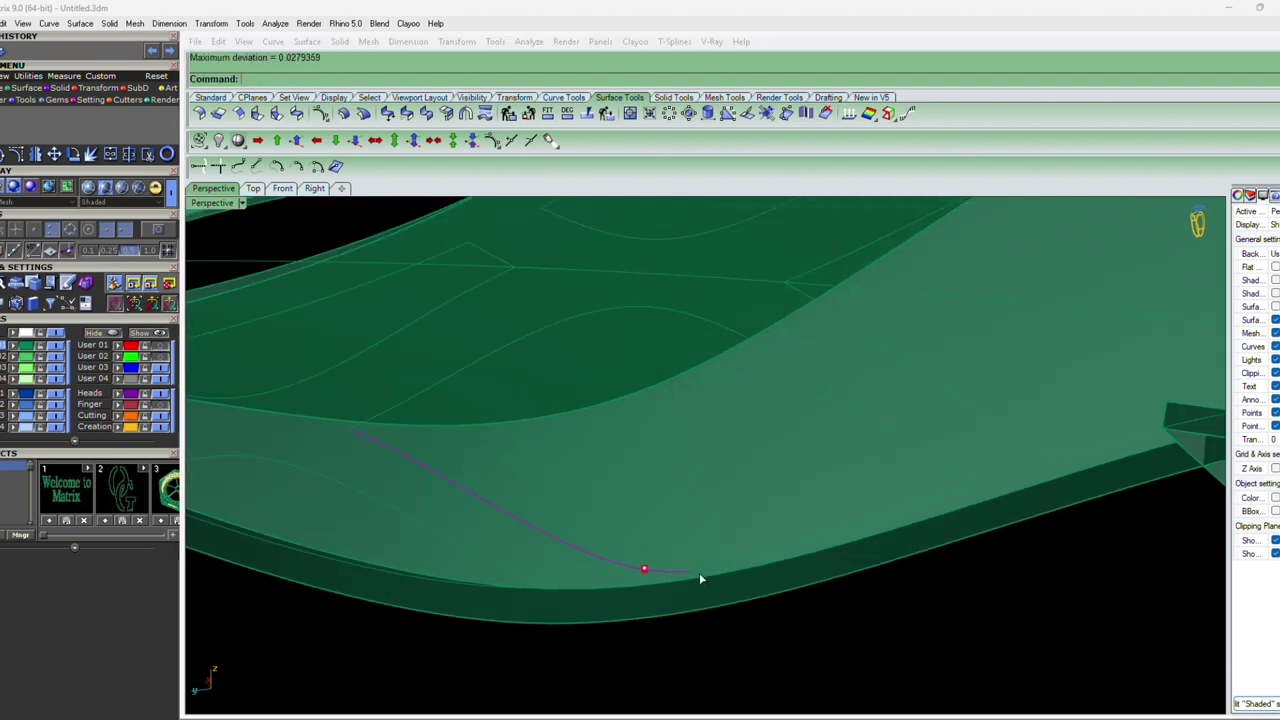
left_click_drag(785, 256, 741, 259)
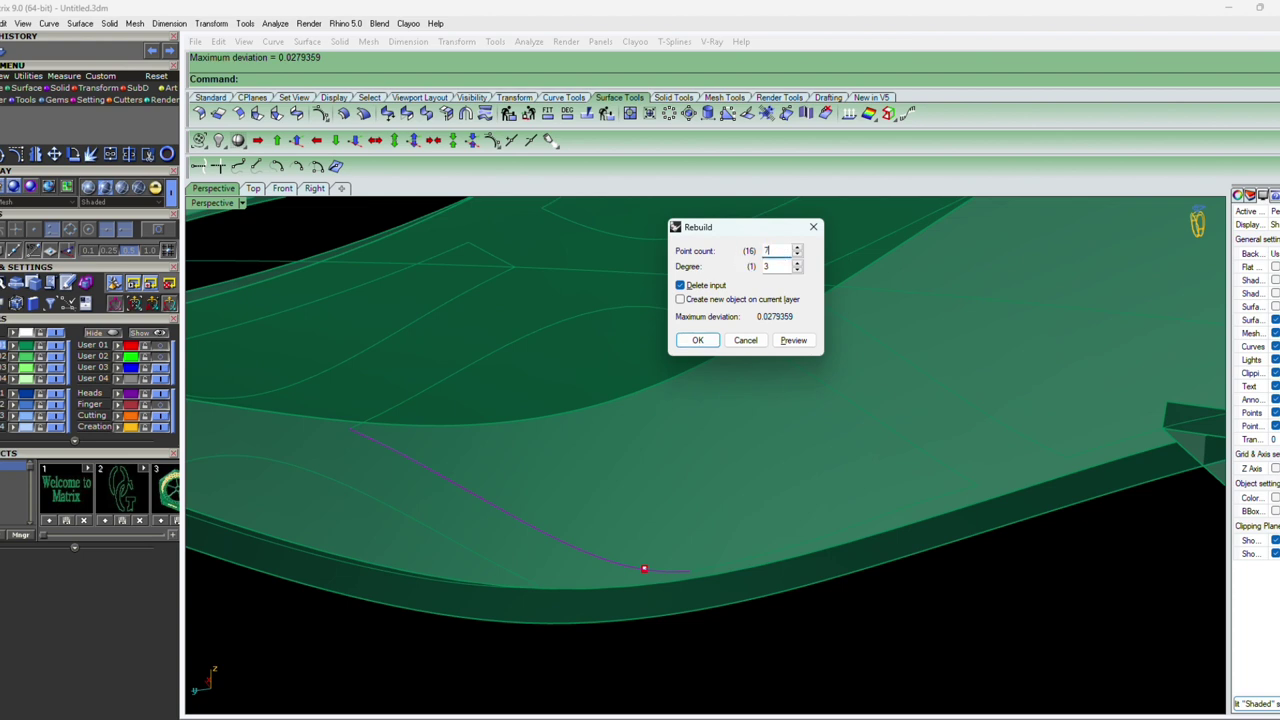
key("Return")
left_click(705, 321)
right_click(714, 328)
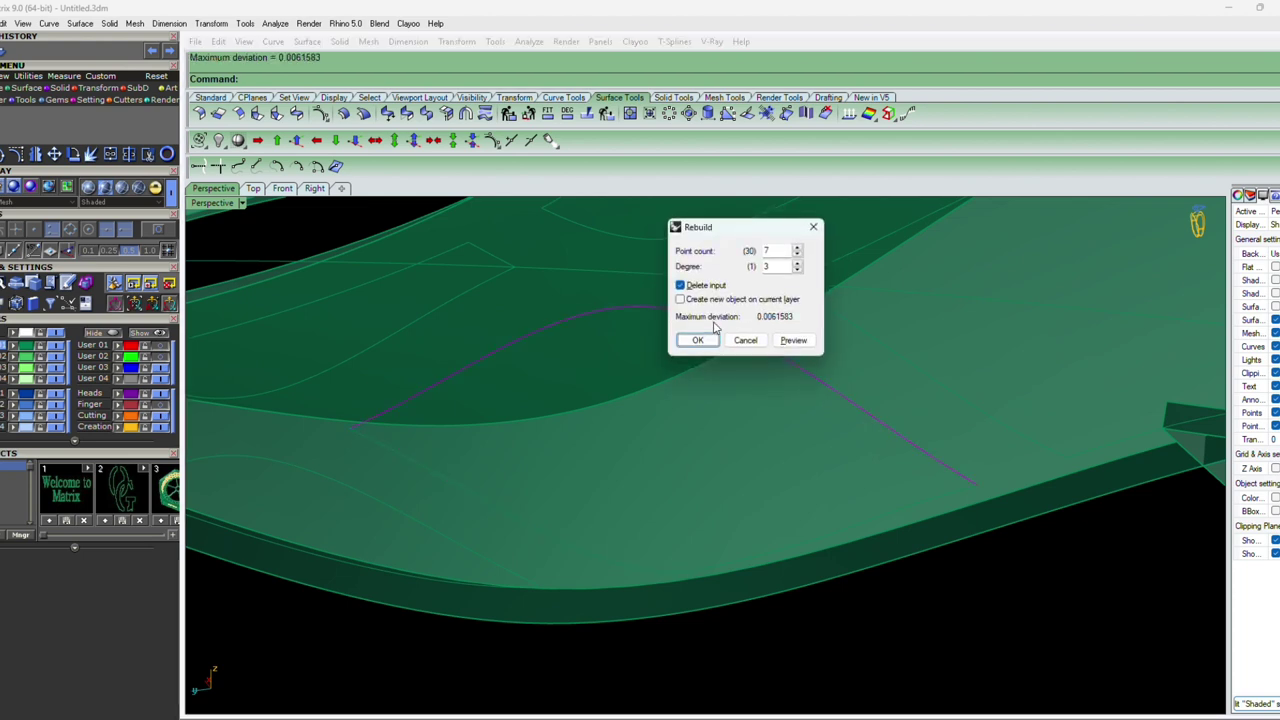
left_click_drag(784, 251, 746, 258)
key("Return")
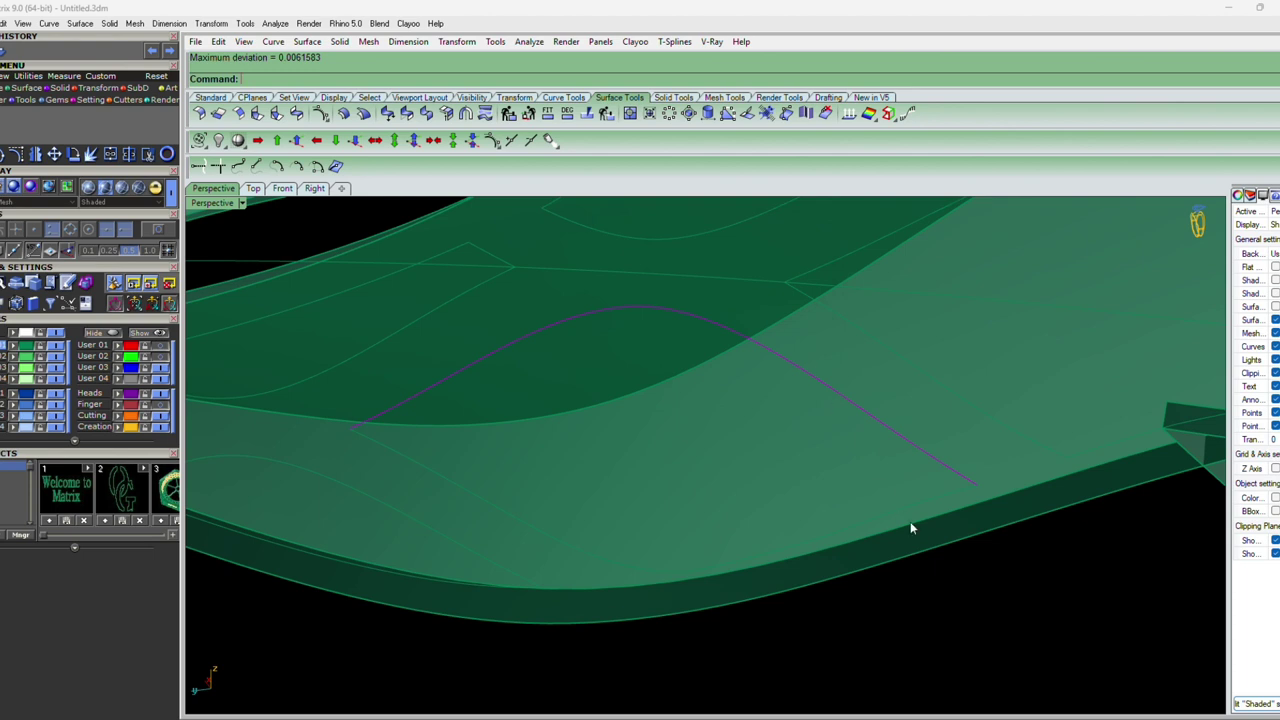
Rebuild the lower-edge curve to 9 points and fair it at the default tolerance
right_click_drag(910, 521, 931, 467)
left_click(930, 465)
key("Return")
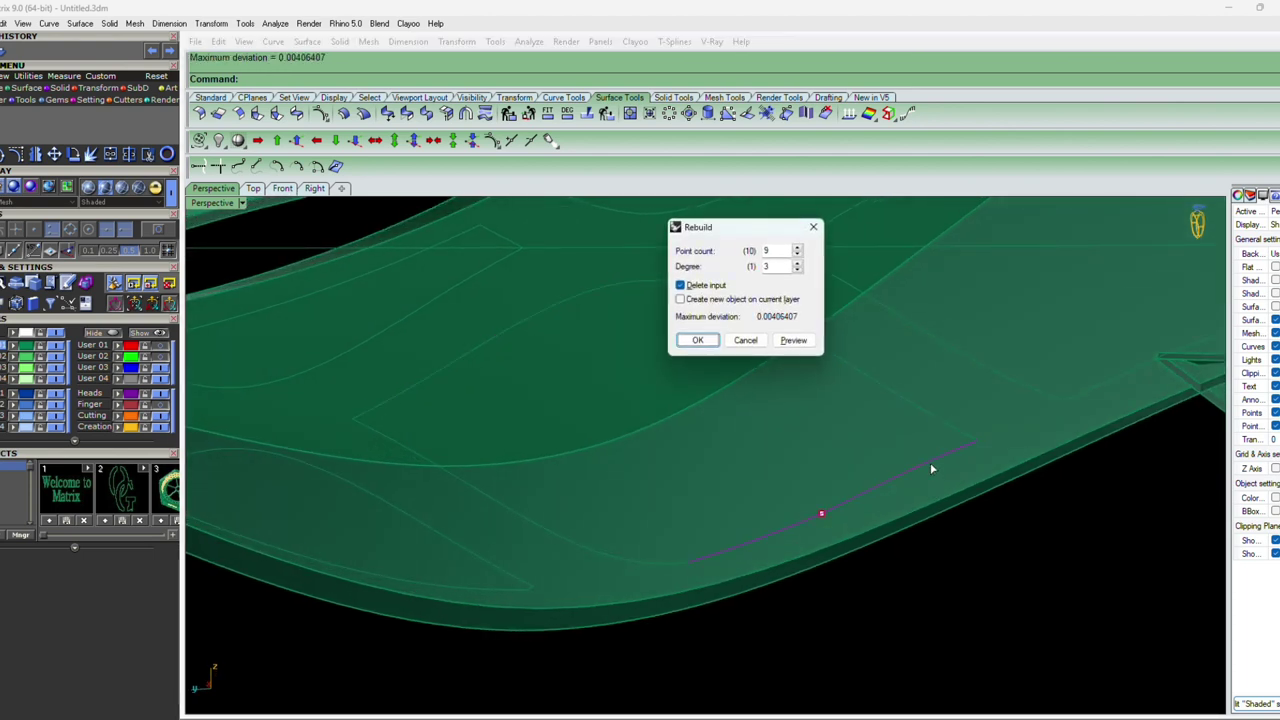
key("Return")
type("fair")
key("Return")
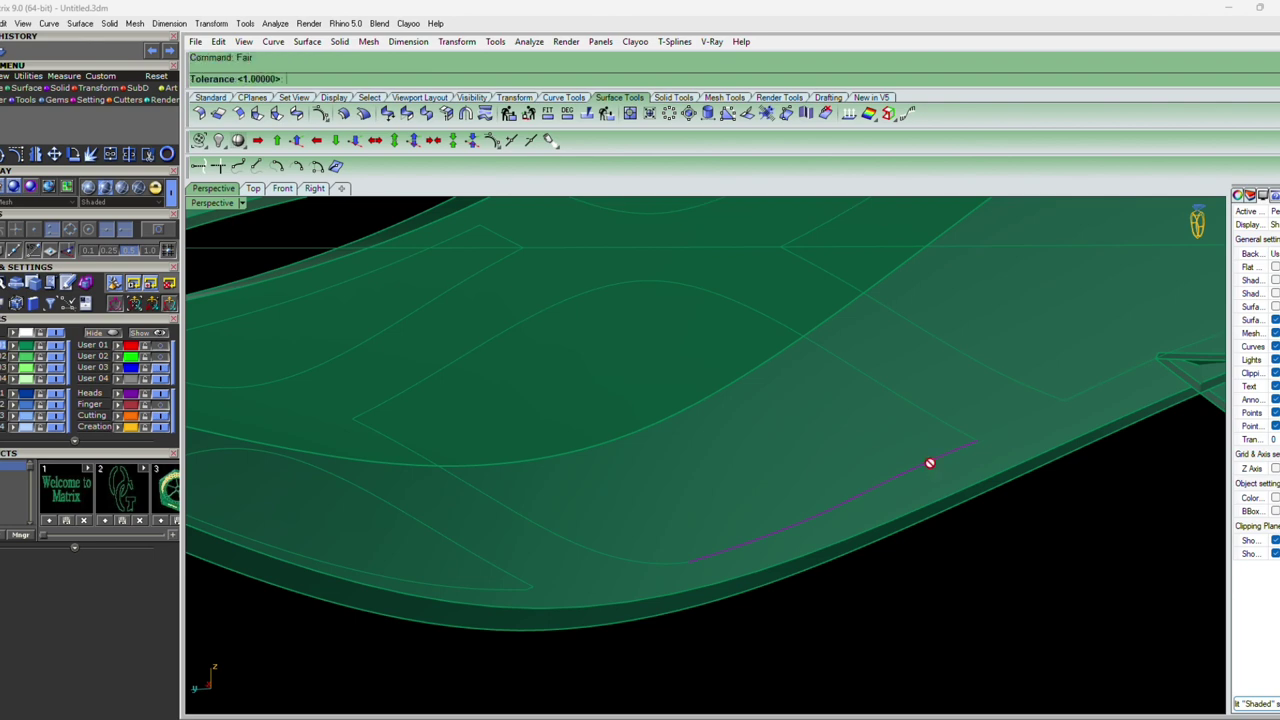
type("01")
key("Return")
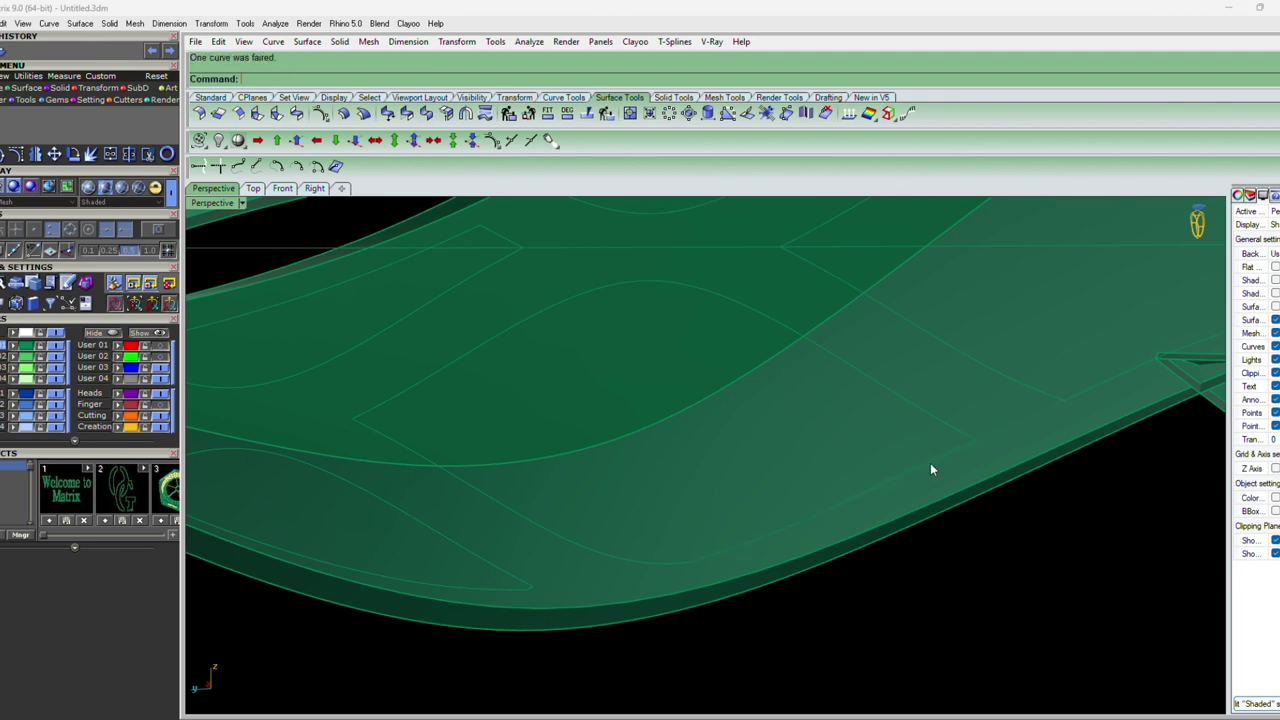
mouse_move(930, 465)
right_mouse_down()
mouse_move(729, 563)
mouse_move(790, 594)
mouse_move(798, 659)
right_mouse_up()
Join the outline pieces into closed curves and try capping the band's open ends
key("ctrl+j")
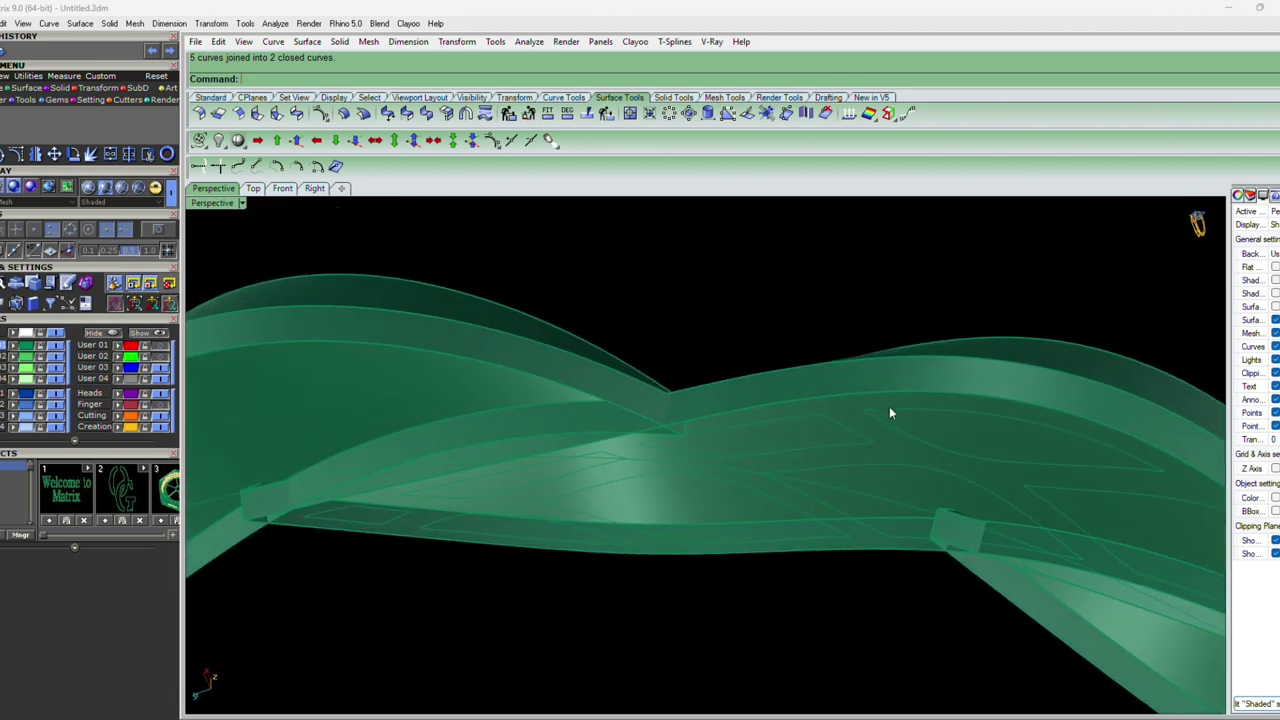
left_click(876, 402)
type("p")
key("Return")
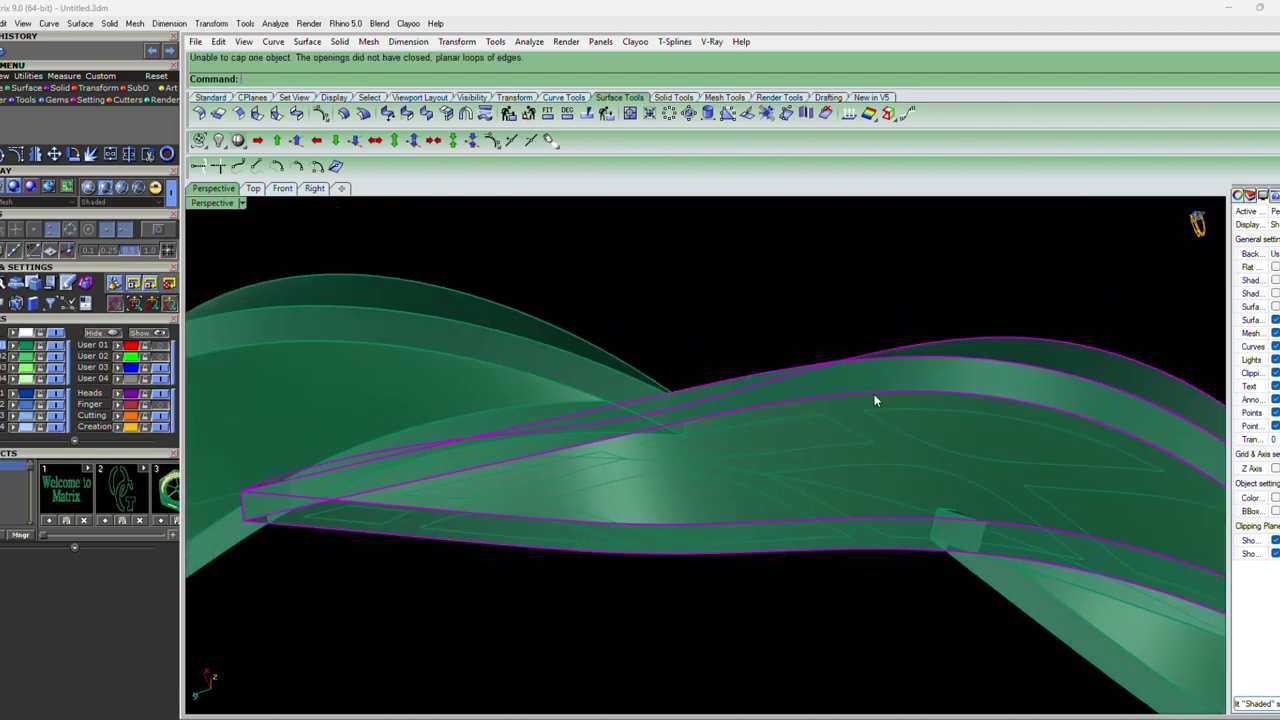
Duplicate the band's two upper and two lower border edges as one joined curve
type("dupedge")
key("Return")
left_click(874, 396)
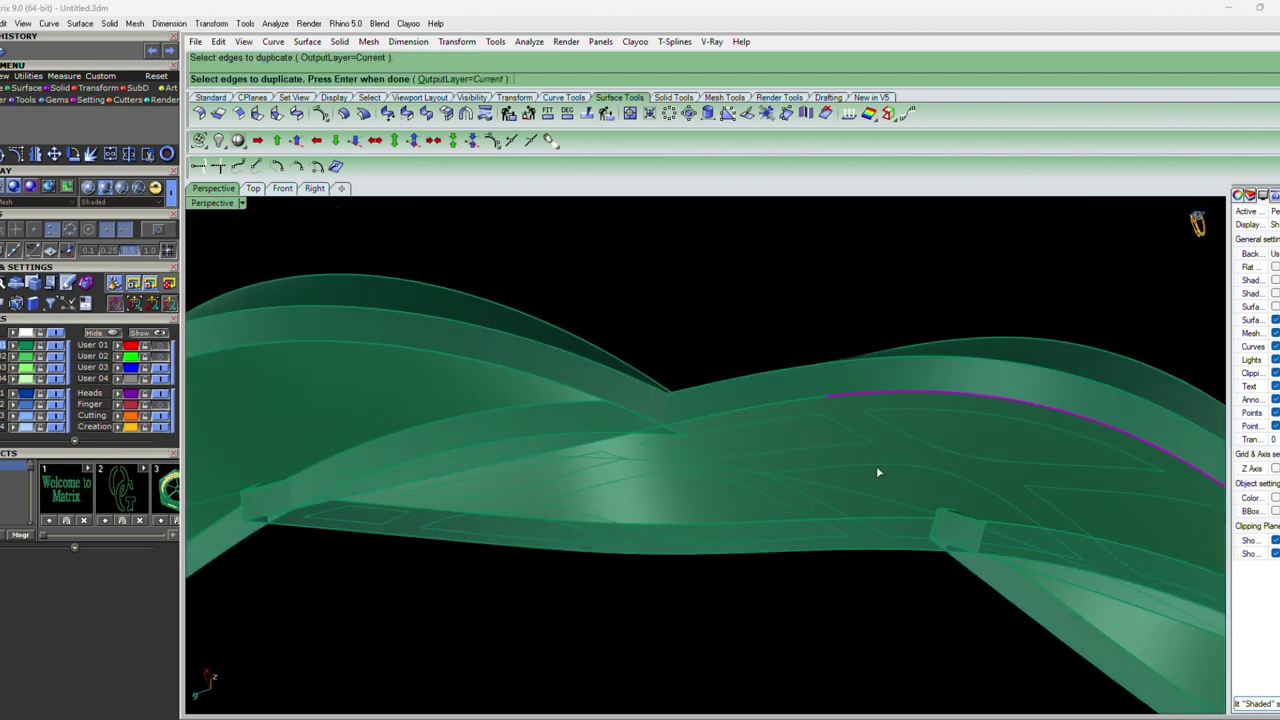
left_click(812, 403)
left_click(820, 558)
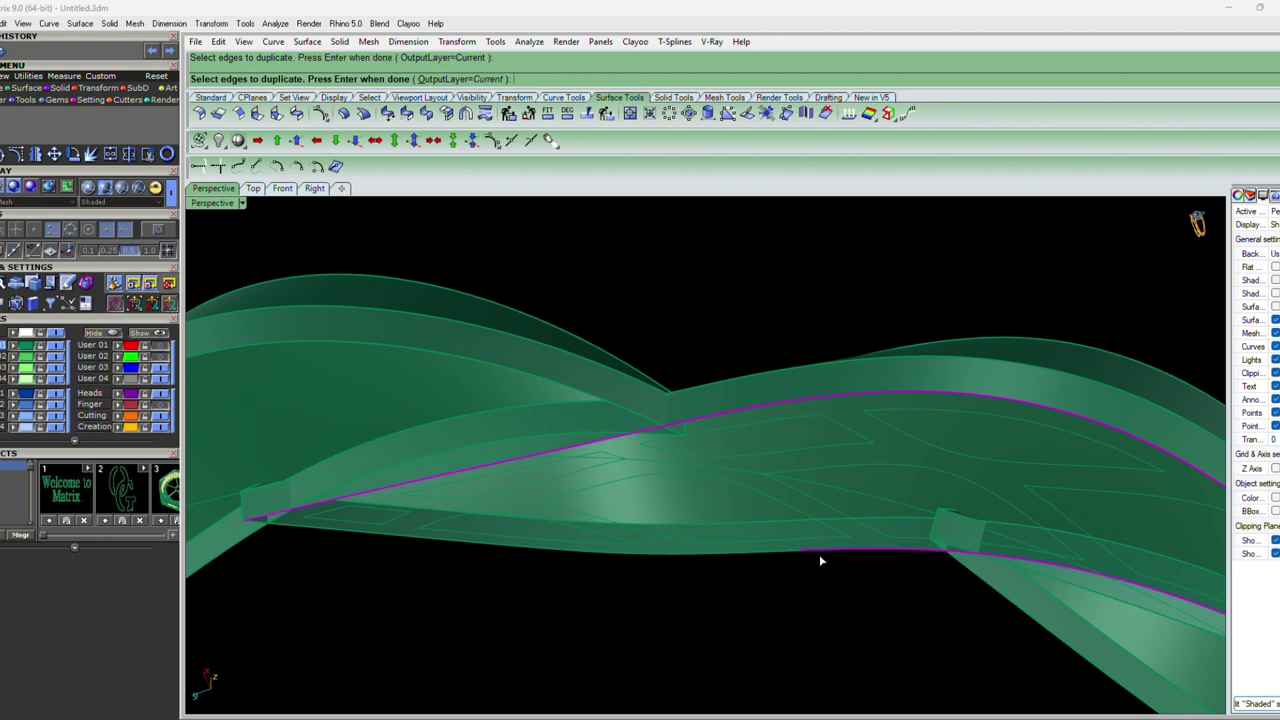
left_click(773, 558)
key("Return")
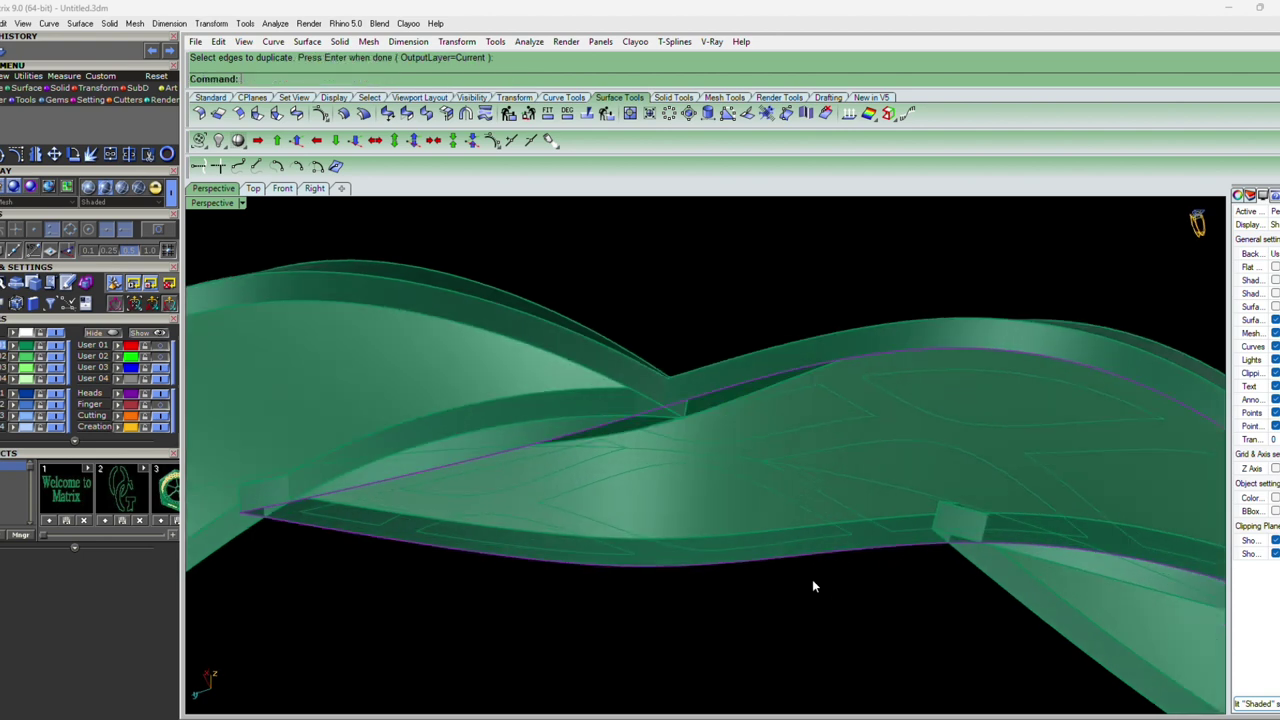
left_click(860, 500)
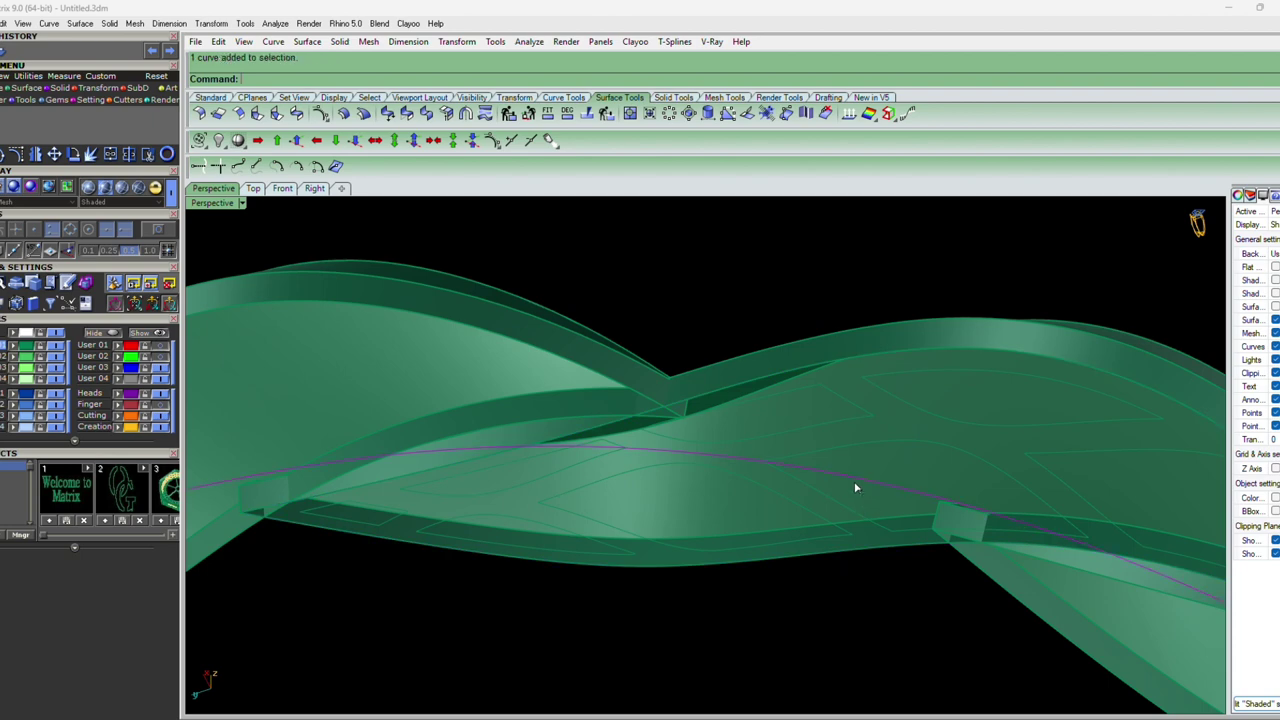
mouse_move(857, 486)
right_mouse_down()
mouse_move(820, 485)
mouse_move(902, 514)
mouse_move(866, 500)
right_mouse_up()
type("EC")
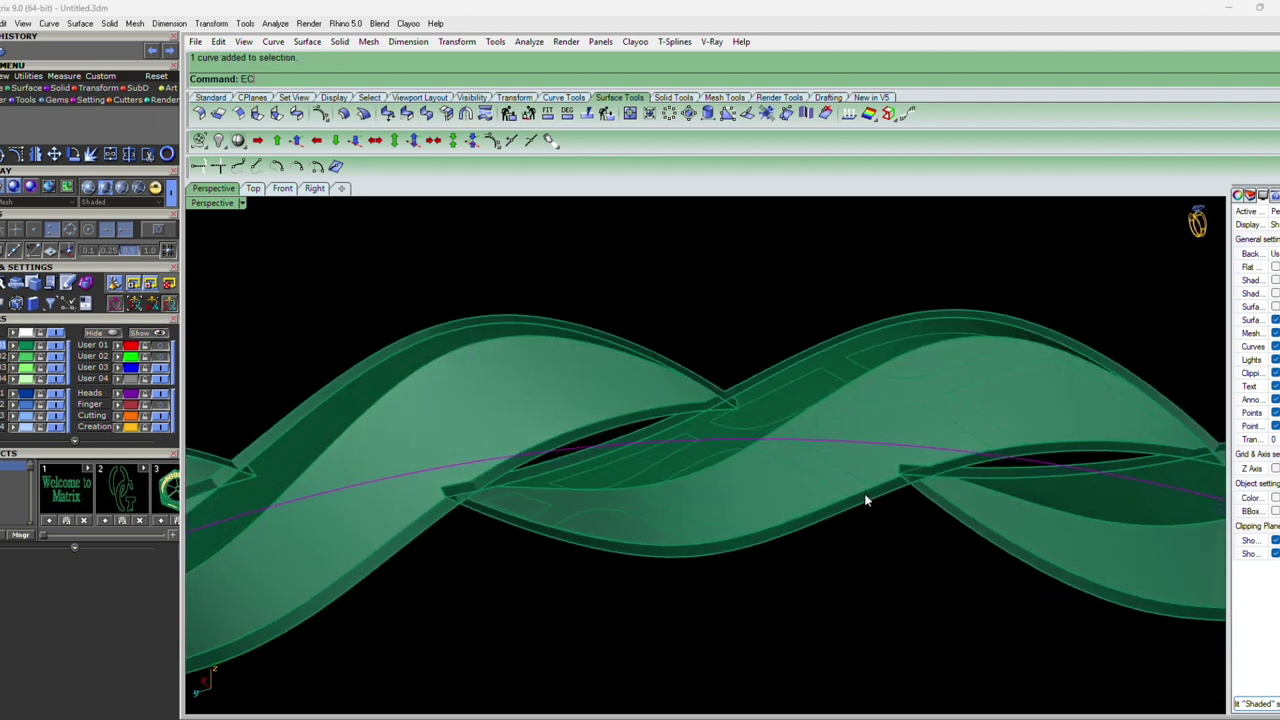
key("Return")
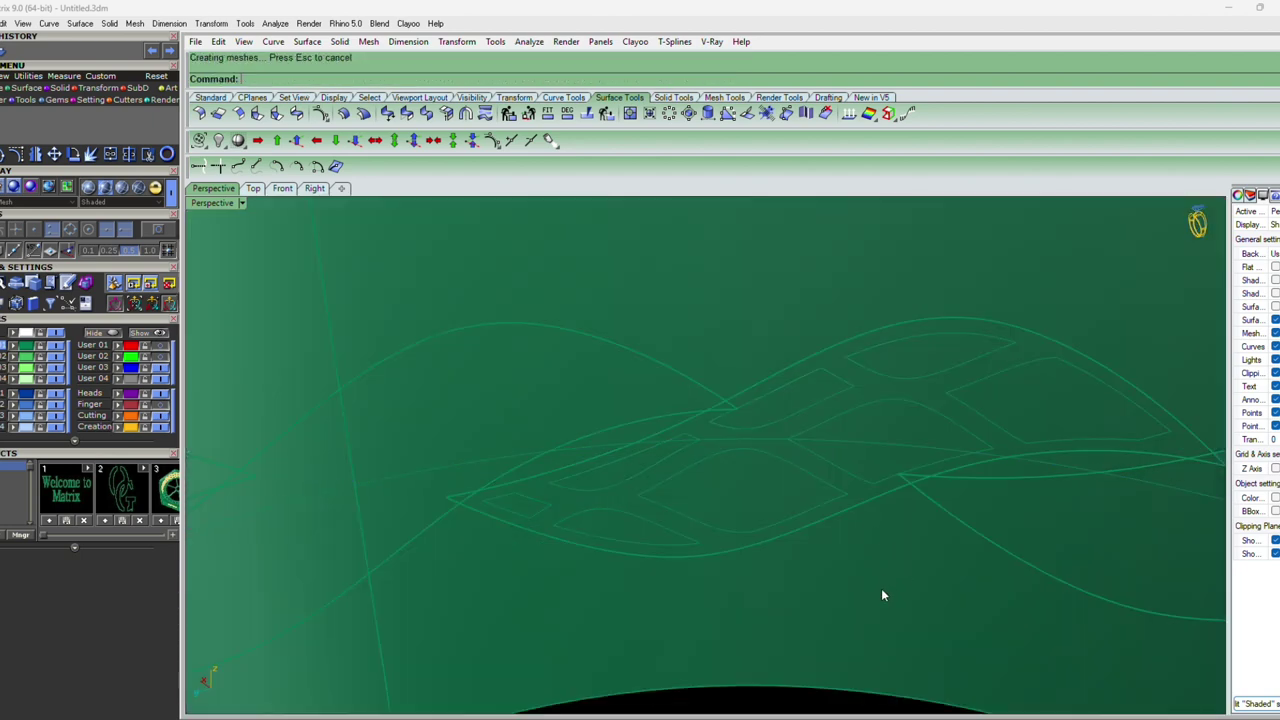
Delete the extra edge curve lying under the band
left_click(856, 504)
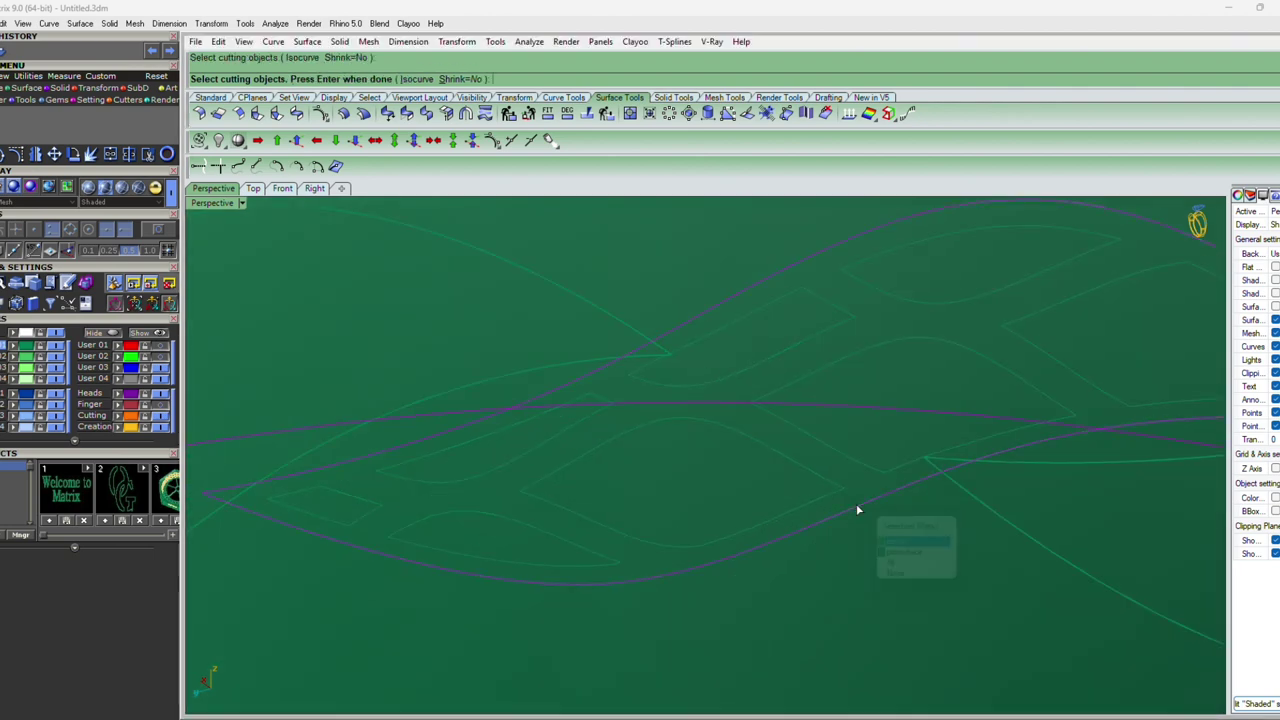
key("Return")
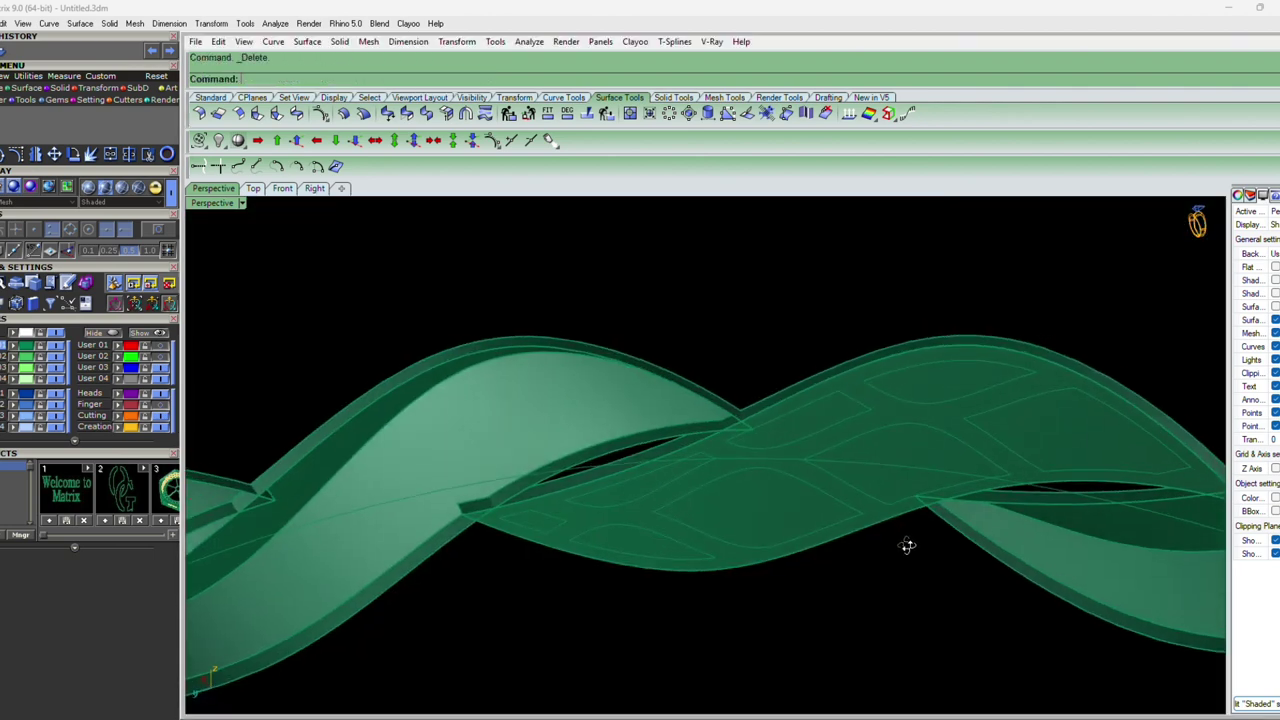
right_click(907, 545)
left_click(857, 592)
right_click_drag(857, 592, 847, 616)
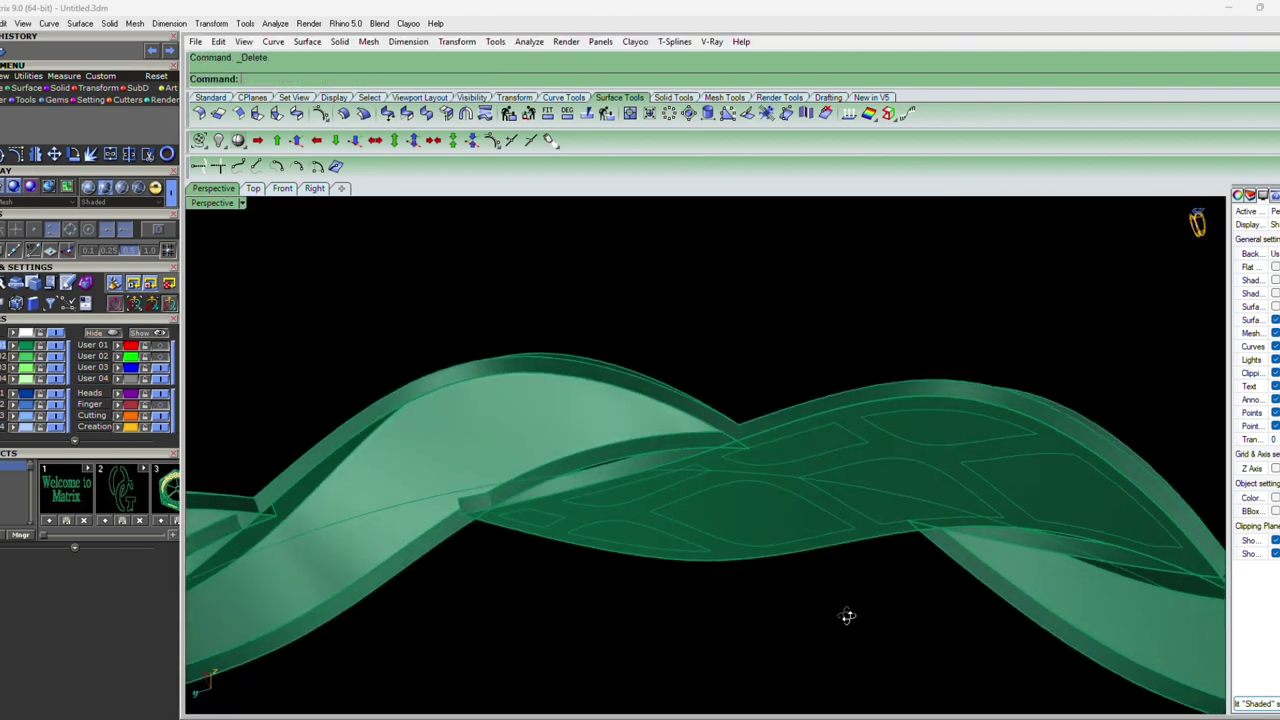
scroll(861, 546, "up", 3)
scroll(848, 533, "up", 3)
Start splitting the band face and check the selected object's properties
right_click(848, 533)
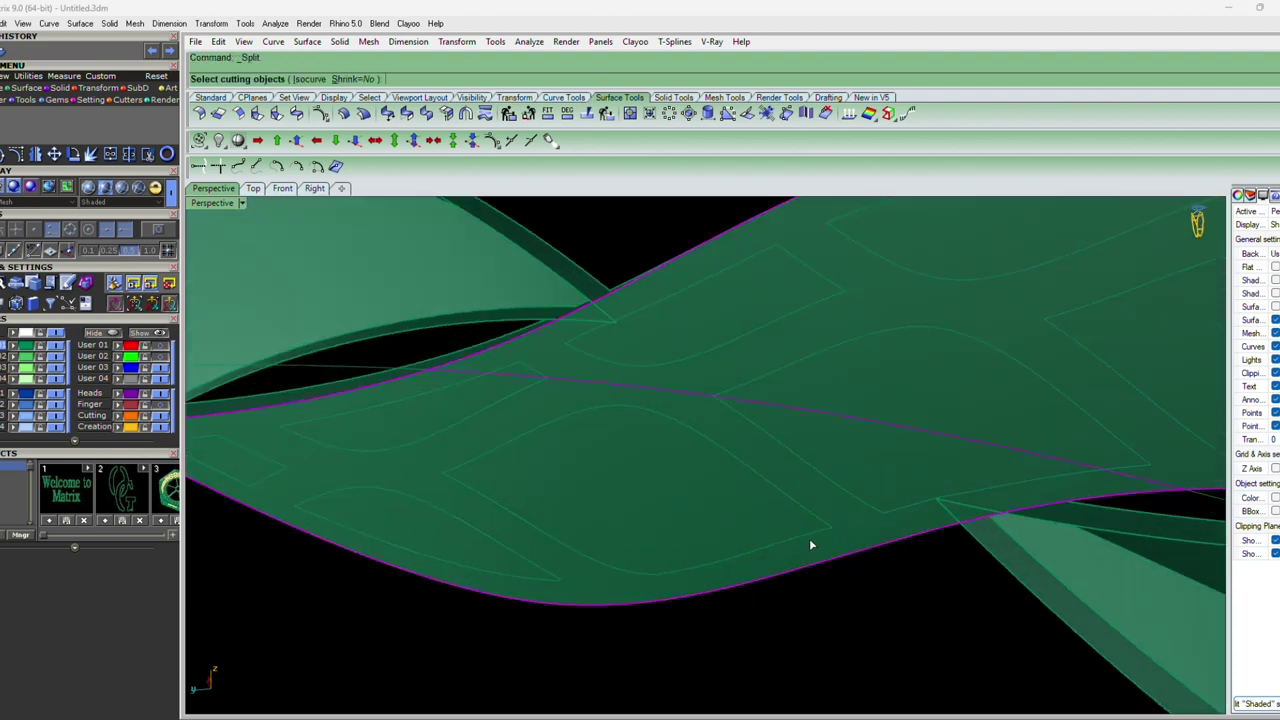
left_click(809, 538)
scroll(846, 471, "down", 3)
scroll(849, 491, "down", 2)
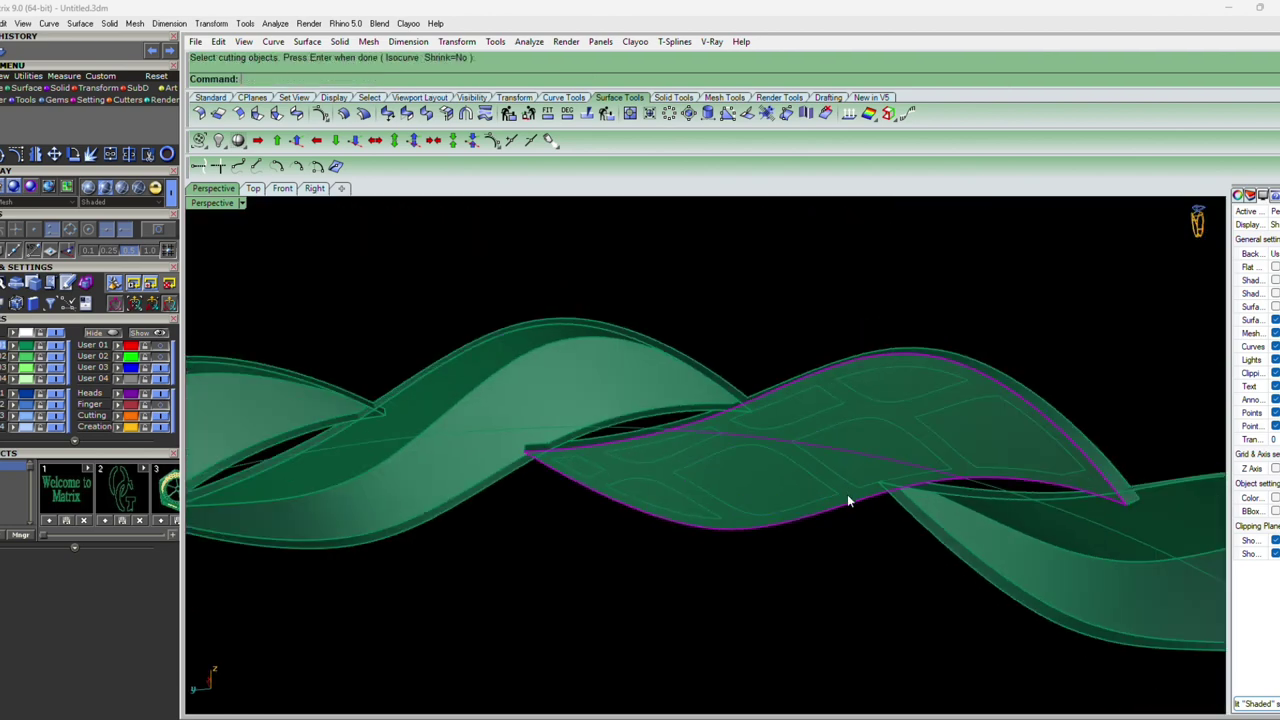
left_click(862, 476)
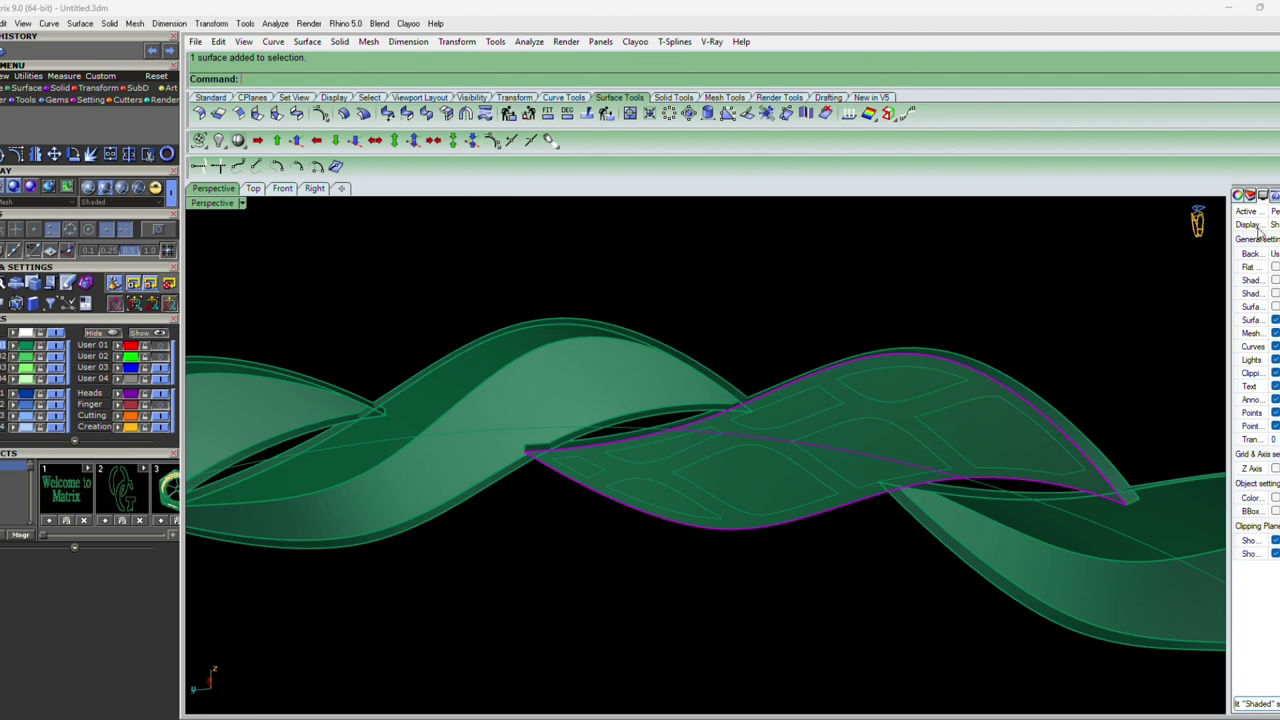
left_click(1250, 196)
left_click(1262, 196)
left_click(1238, 196)
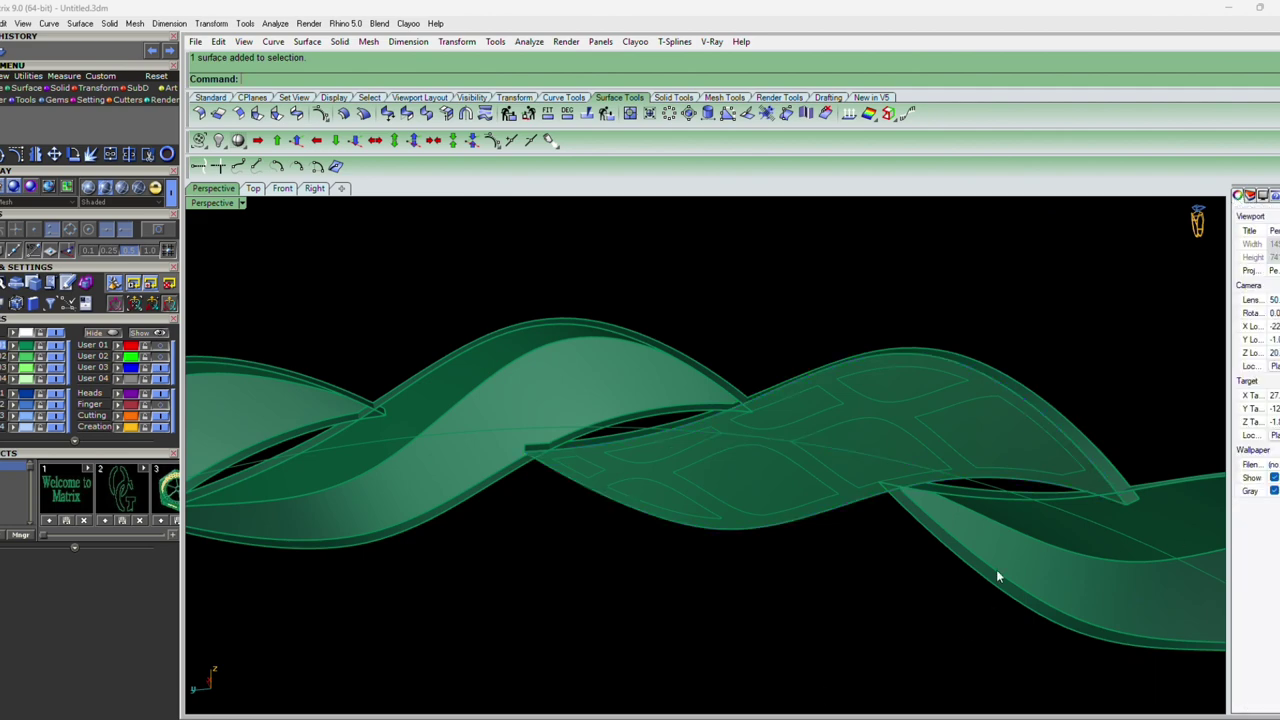
scroll(1090, 479, "up", 3)
Cut the band with the inner, diamond, leaf and band outline curves, then select the lattice
key("Return")
left_click(1068, 466)
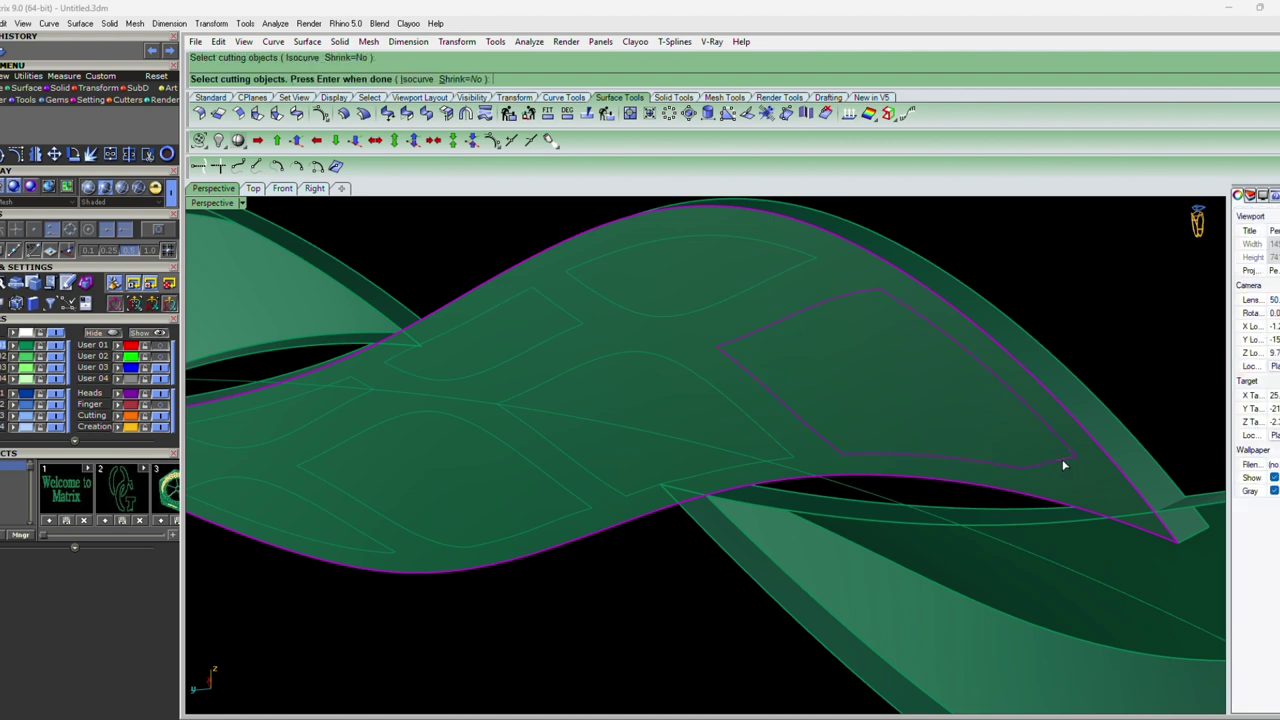
left_click(764, 436)
left_click(683, 317)
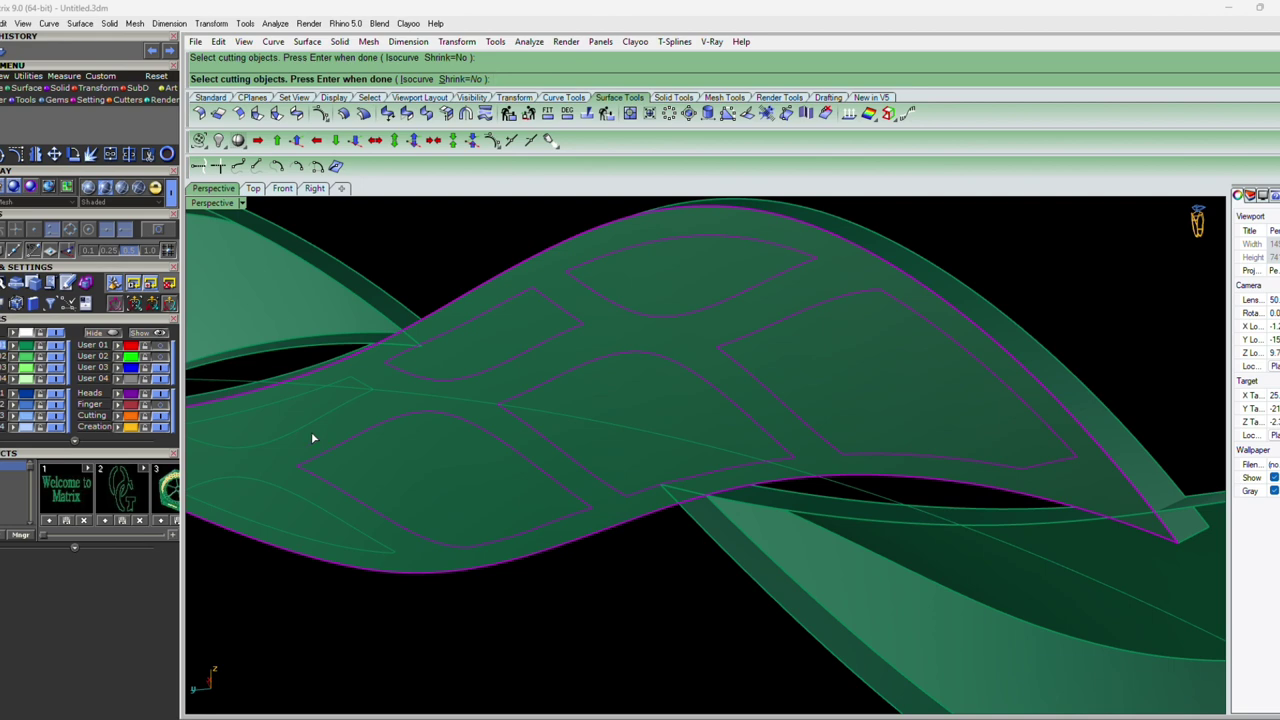
left_click(297, 509)
mouse_move(814, 354)
right_mouse_down()
mouse_move(803, 474)
mouse_move(853, 447)
right_mouse_up()
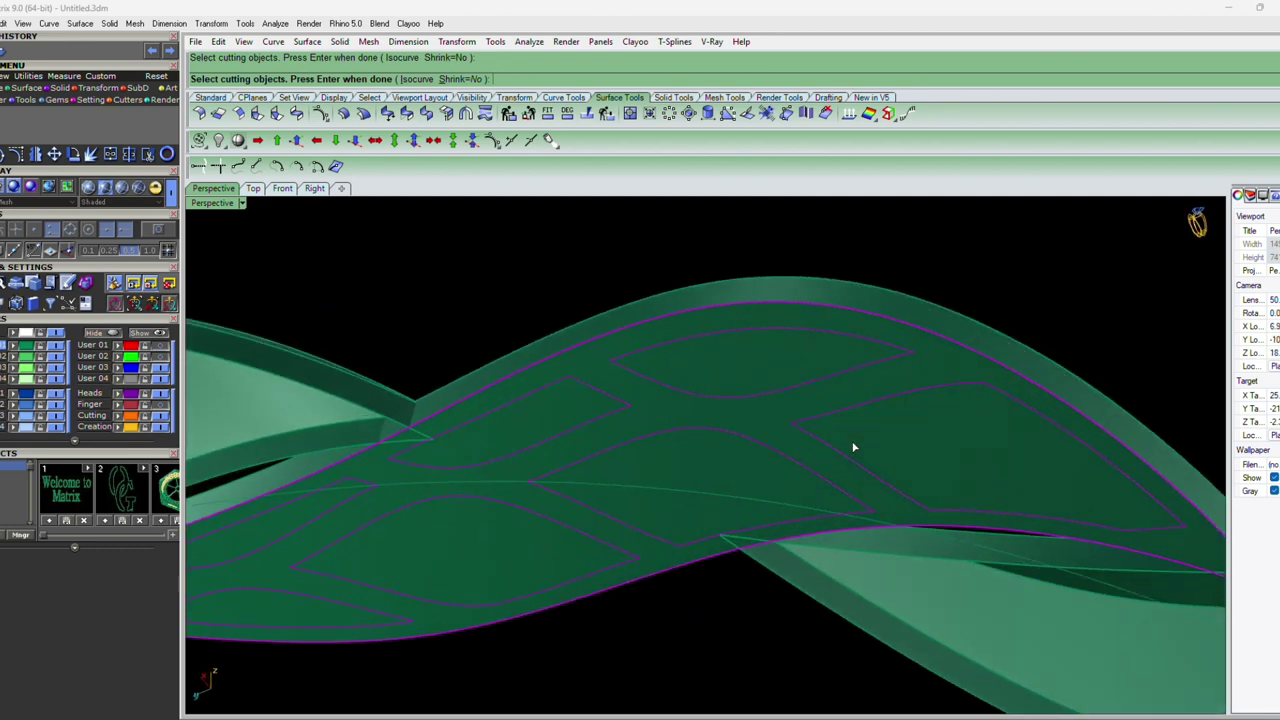
key("Escape")
left_click(766, 435, "ctrl")
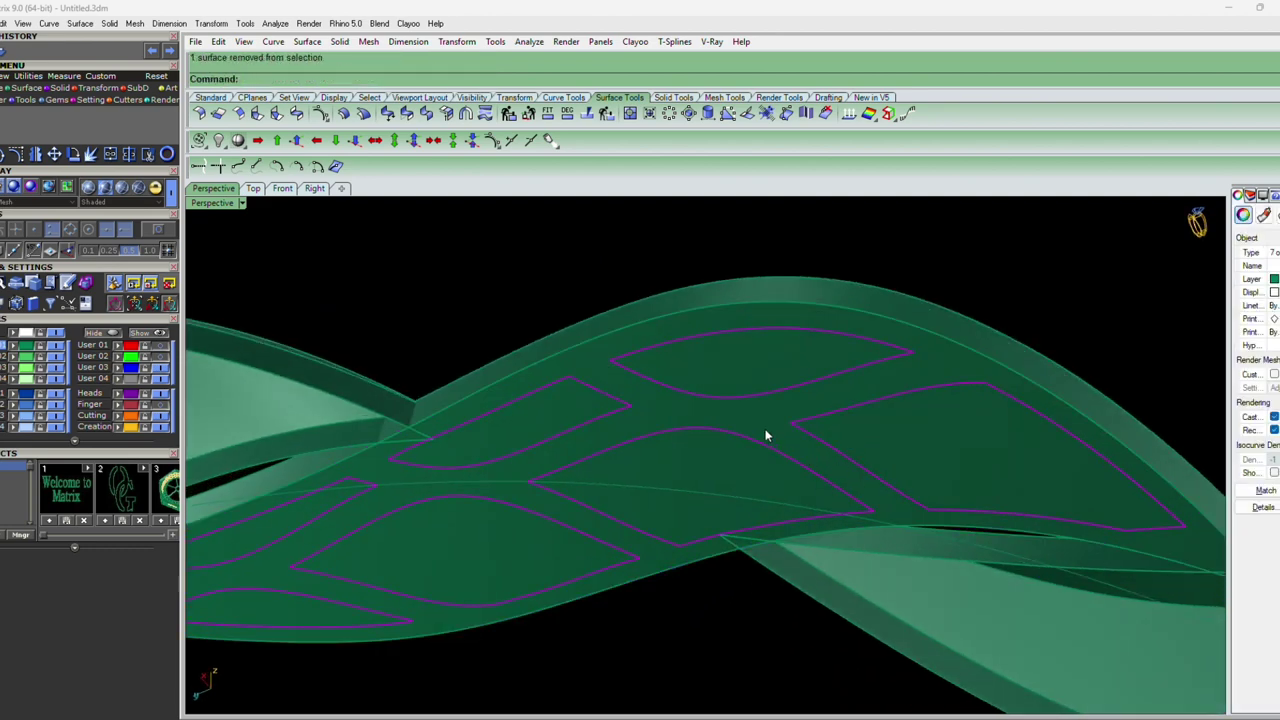
left_click(766, 435)
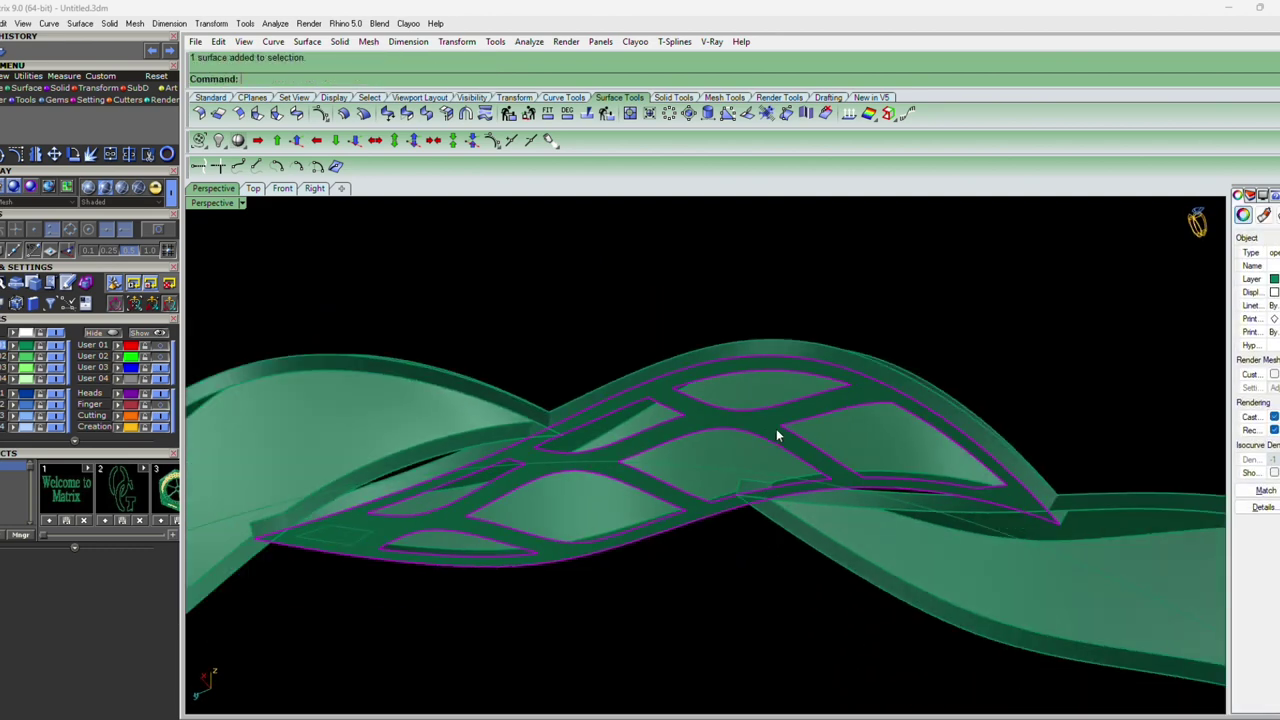
type("O")
Offset the lattice surface with its direction flipped
key("Return")
type("f")
key("Return")
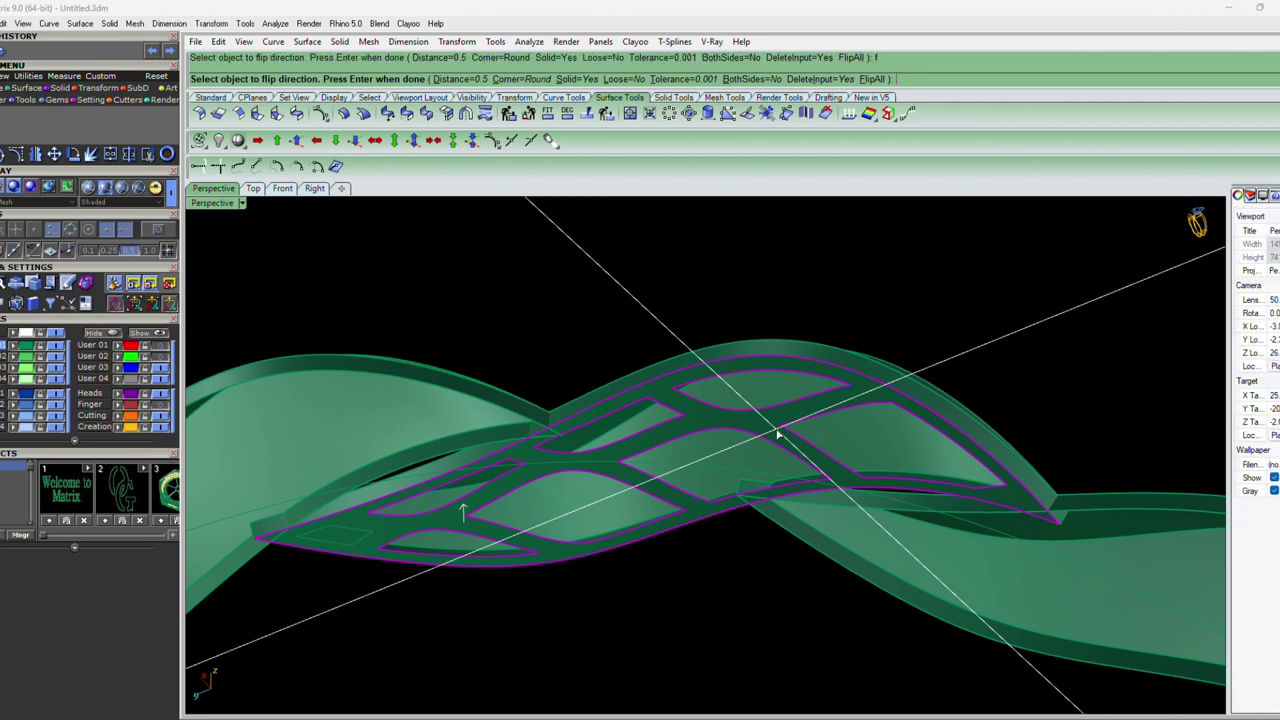
key("Return")
scroll(470, 530, "up", 5)
scroll(380, 540, "up", 1)
Split the surface with the small diamond outline curve and select the lattice
left_click(376, 502)
type("S")
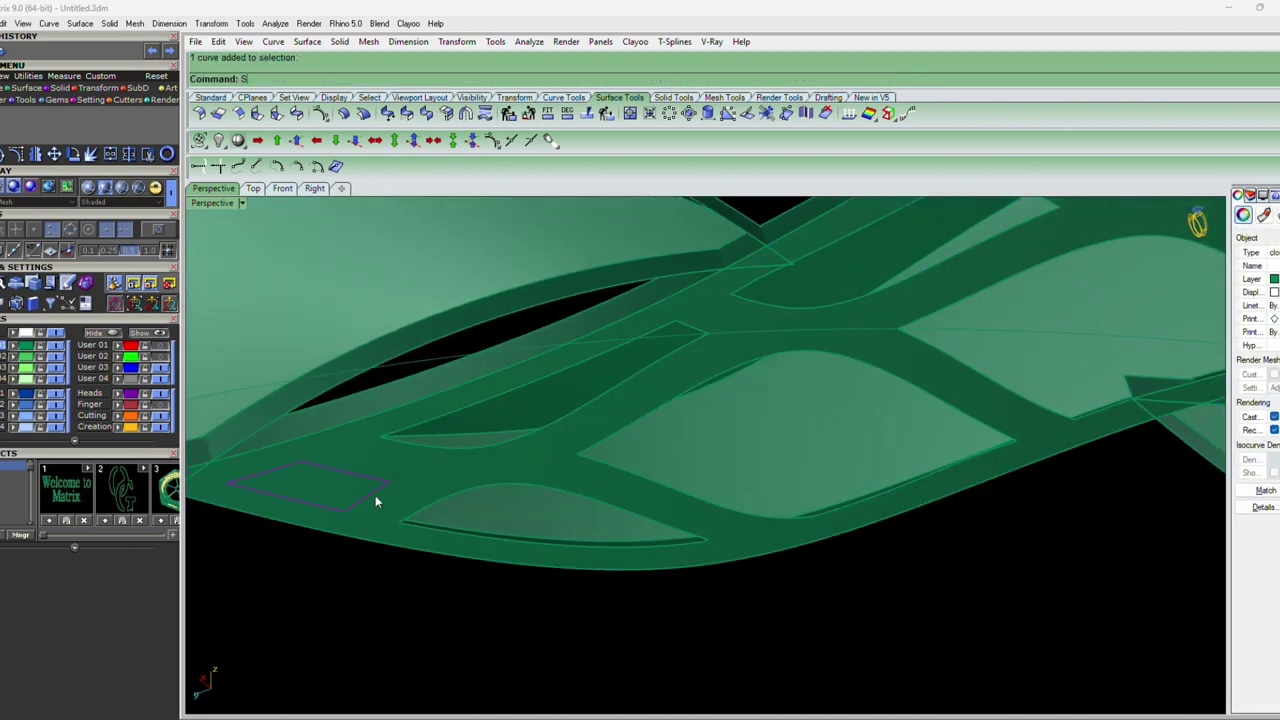
type("plit")
key("Return")
left_click(400, 485)
key("Return")
scroll(341, 491, "down", 2)
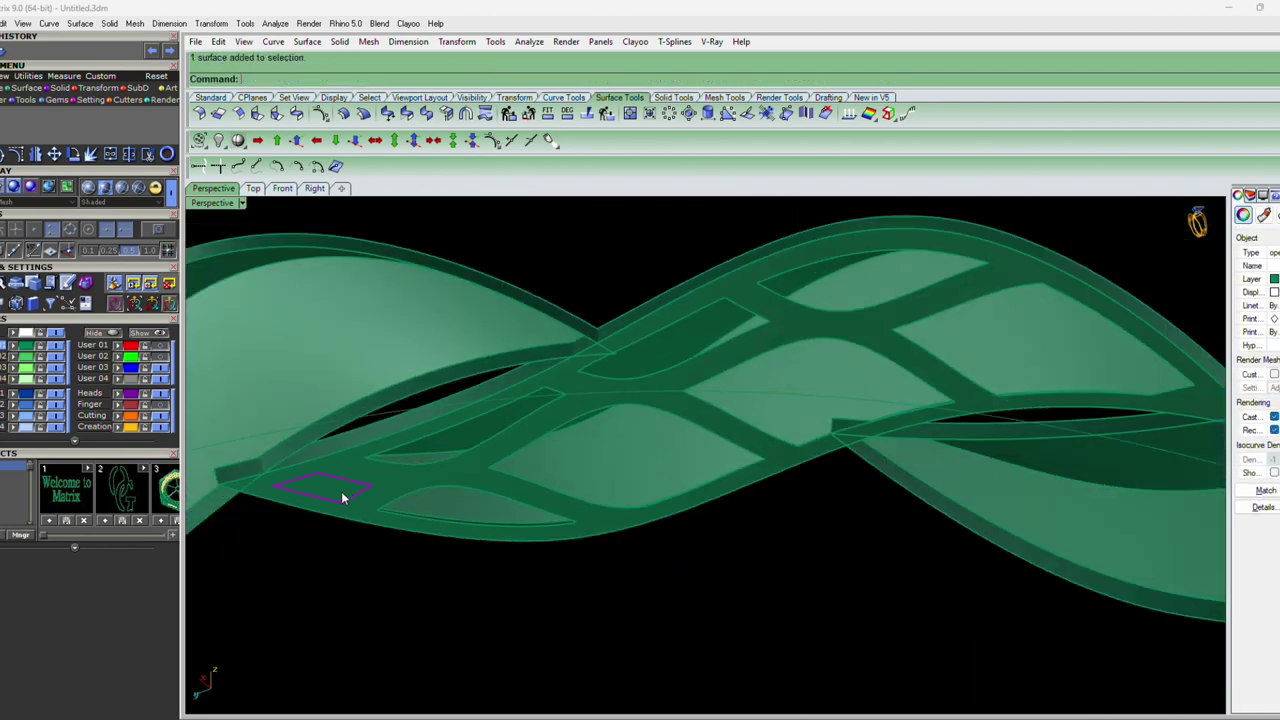
left_click(341, 491)
scroll(400, 520, "up", 2)
scroll(426, 548, "down", 3)
type("O")
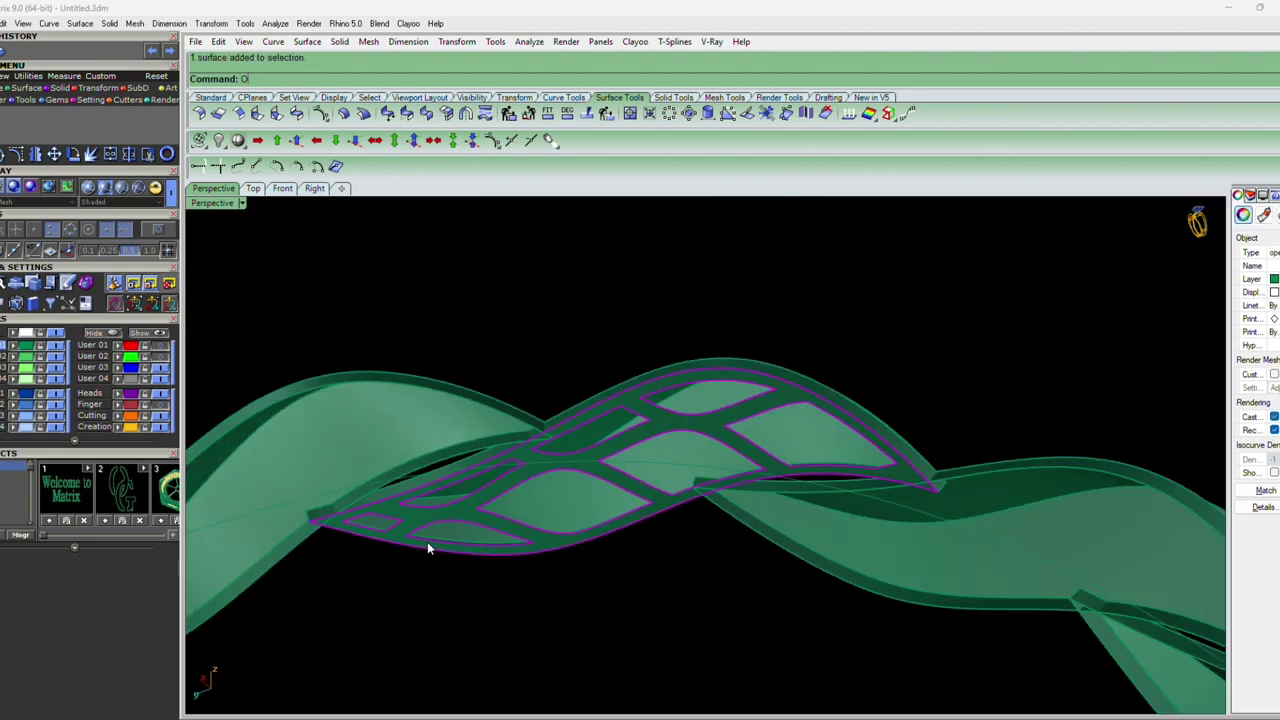
Offset the lattice as a solid at distance 0.4, then undo the offset
type("ffsetSrf")
key("Return")
right_click_drag(534, 534, 668, 560)
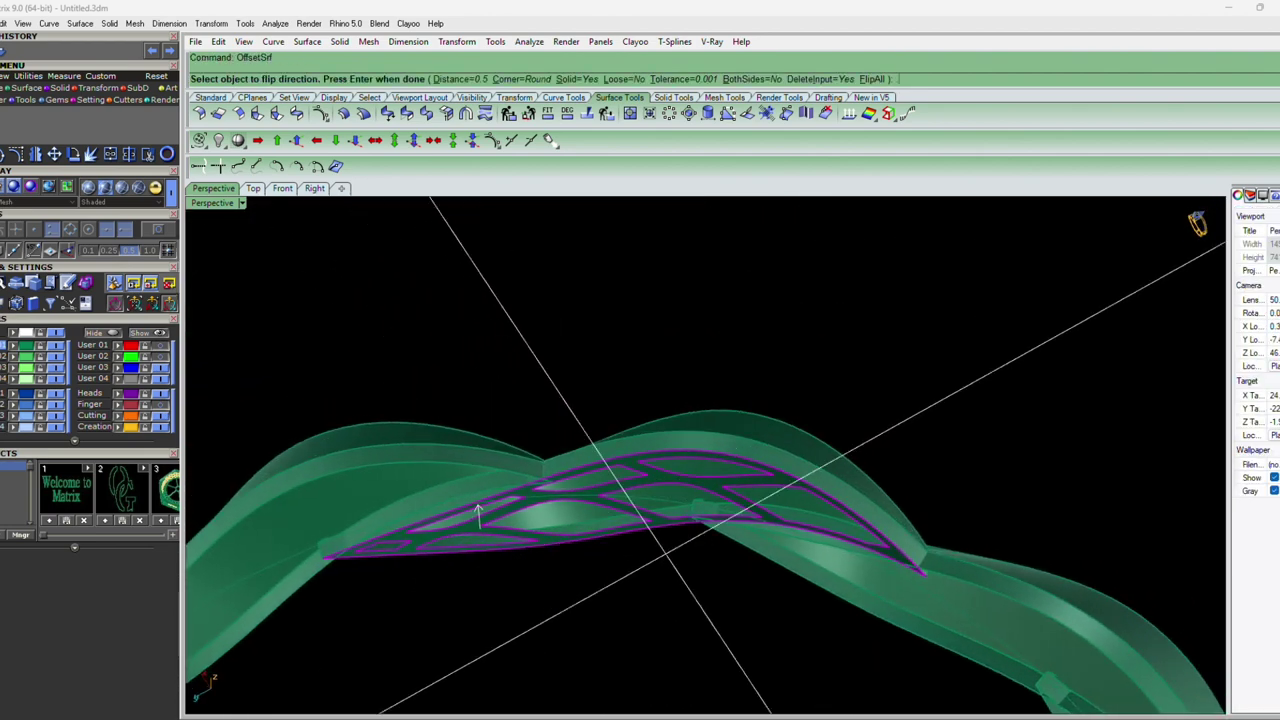
type("5")
key("Return")
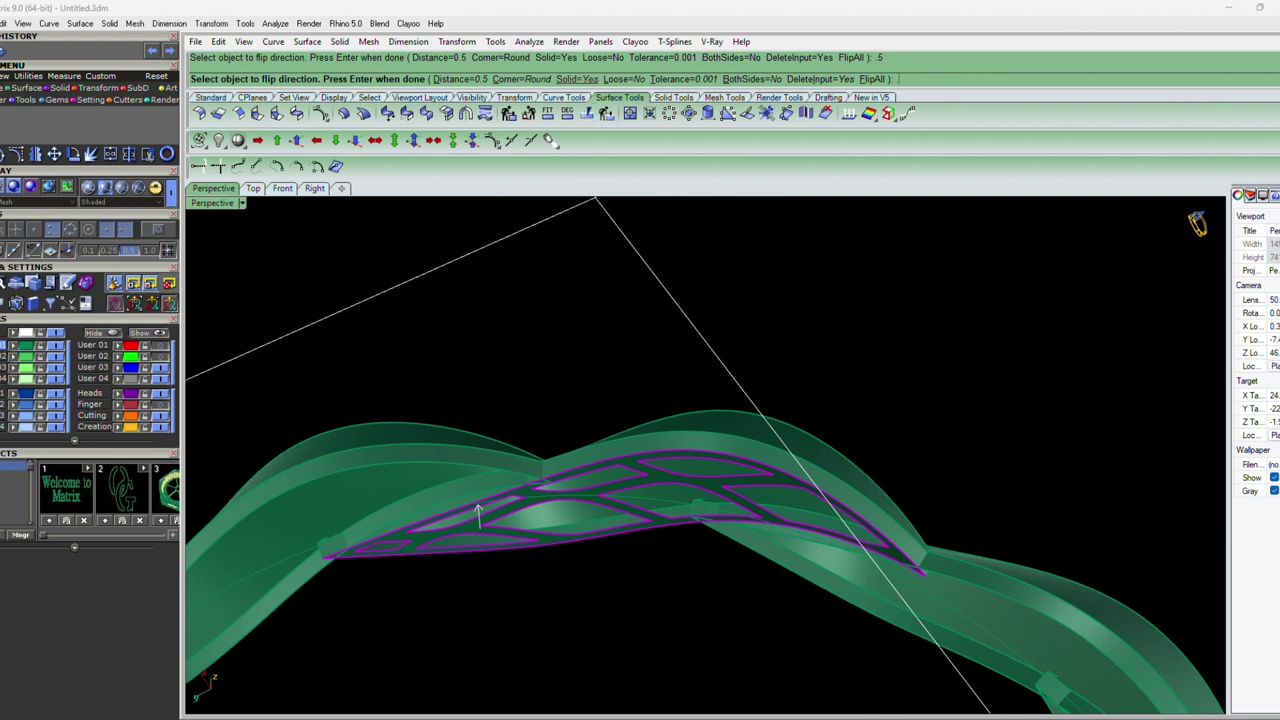
key("Return")
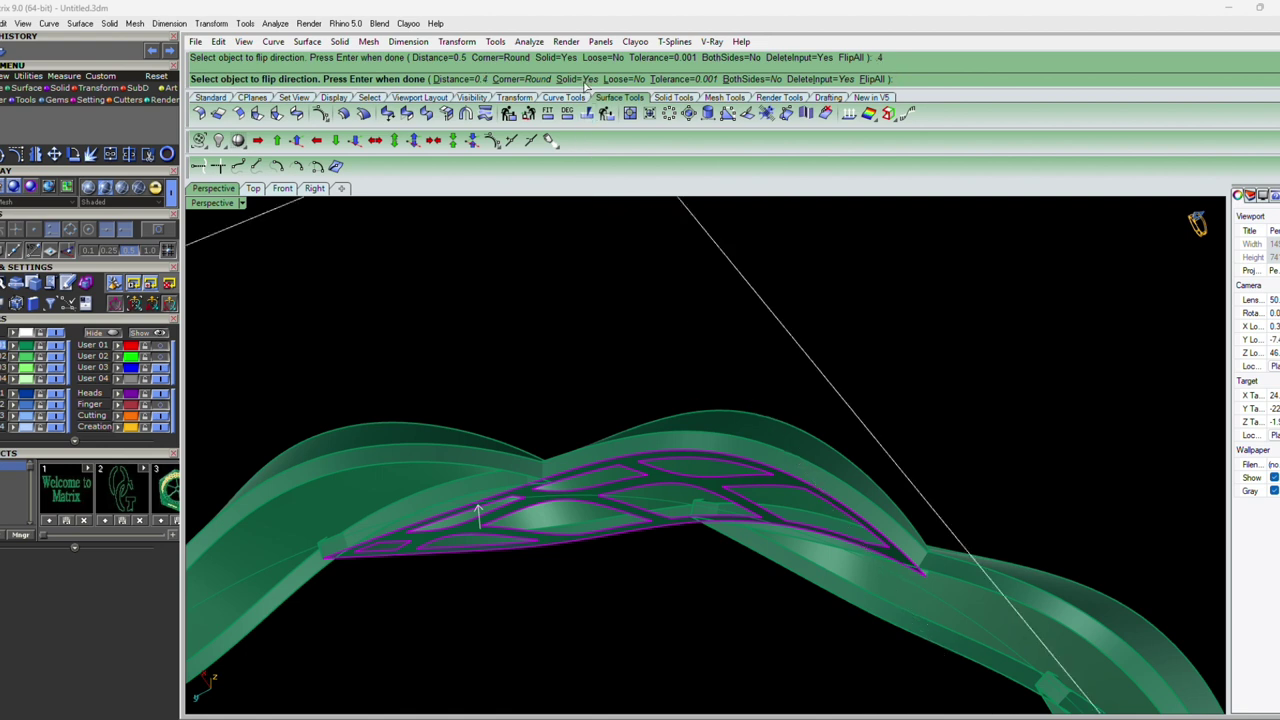
key("Return")
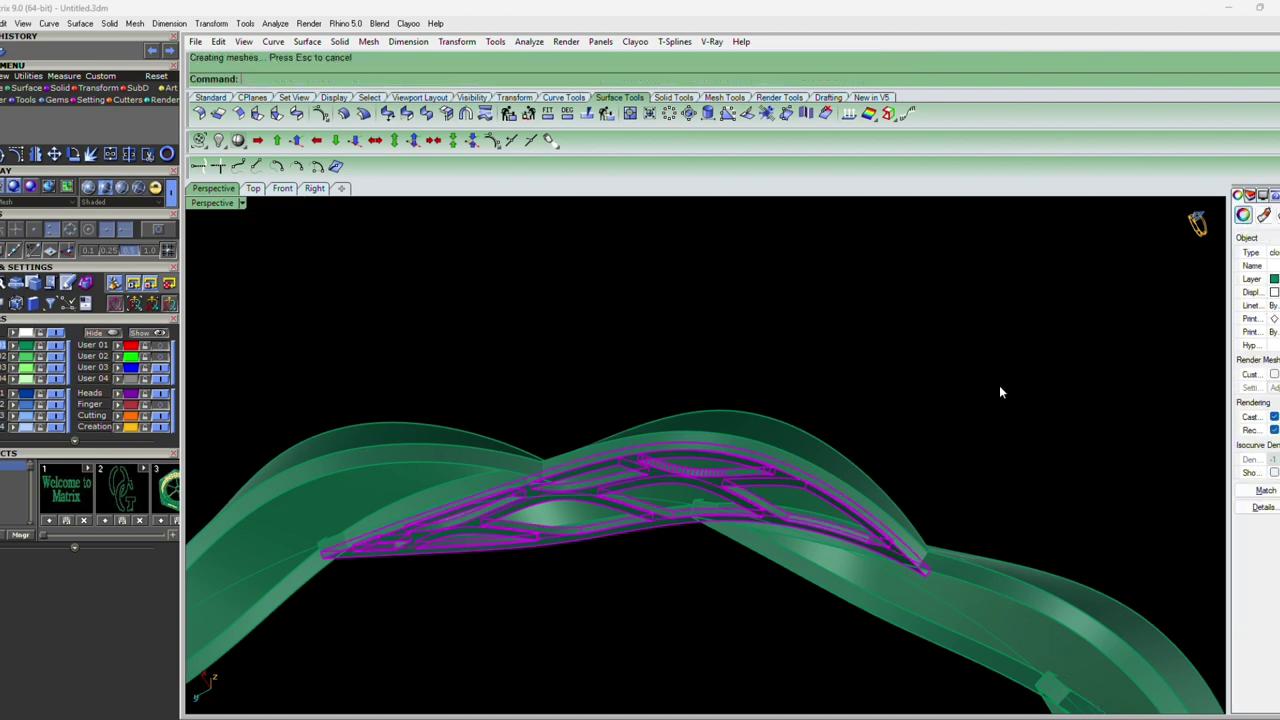
mouse_move(820, 582)
right_mouse_down()
mouse_move(811, 497)
mouse_move(811, 540)
mouse_move(837, 532)
right_mouse_up()
key("ctrl+z")
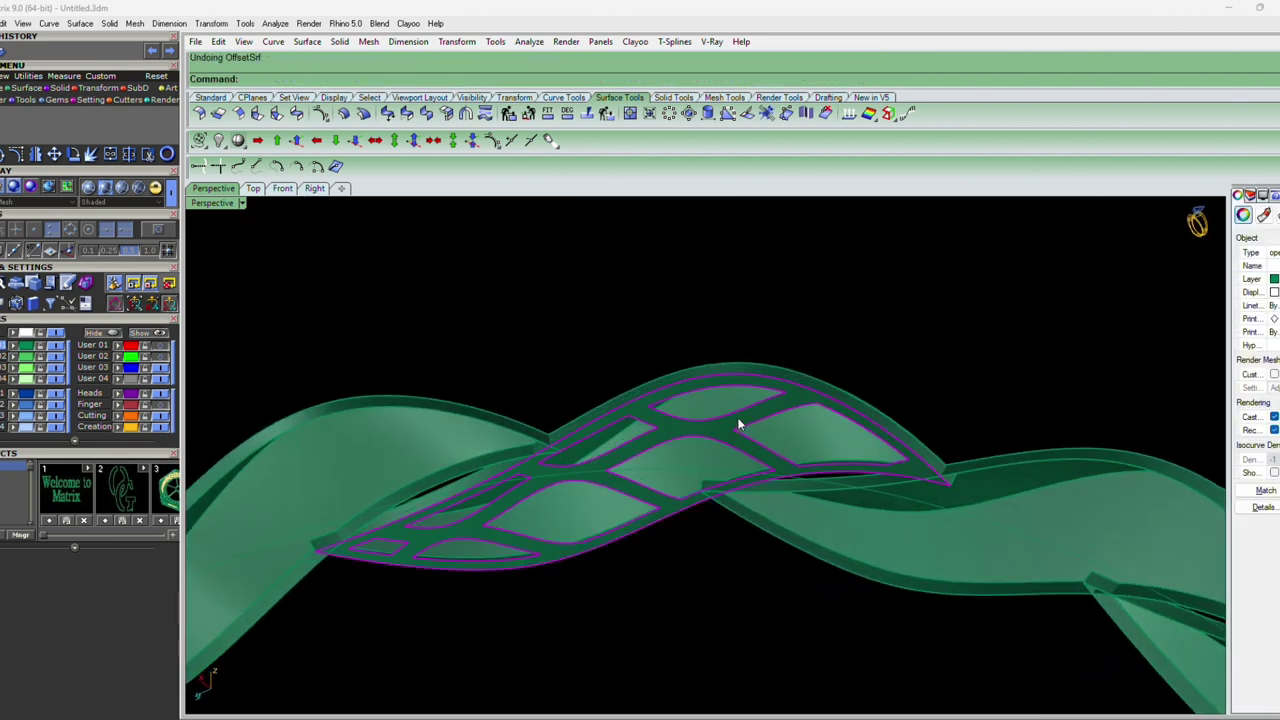
Undo the lattice cut and split the top leaf outline at two points
key("ctrl+z")
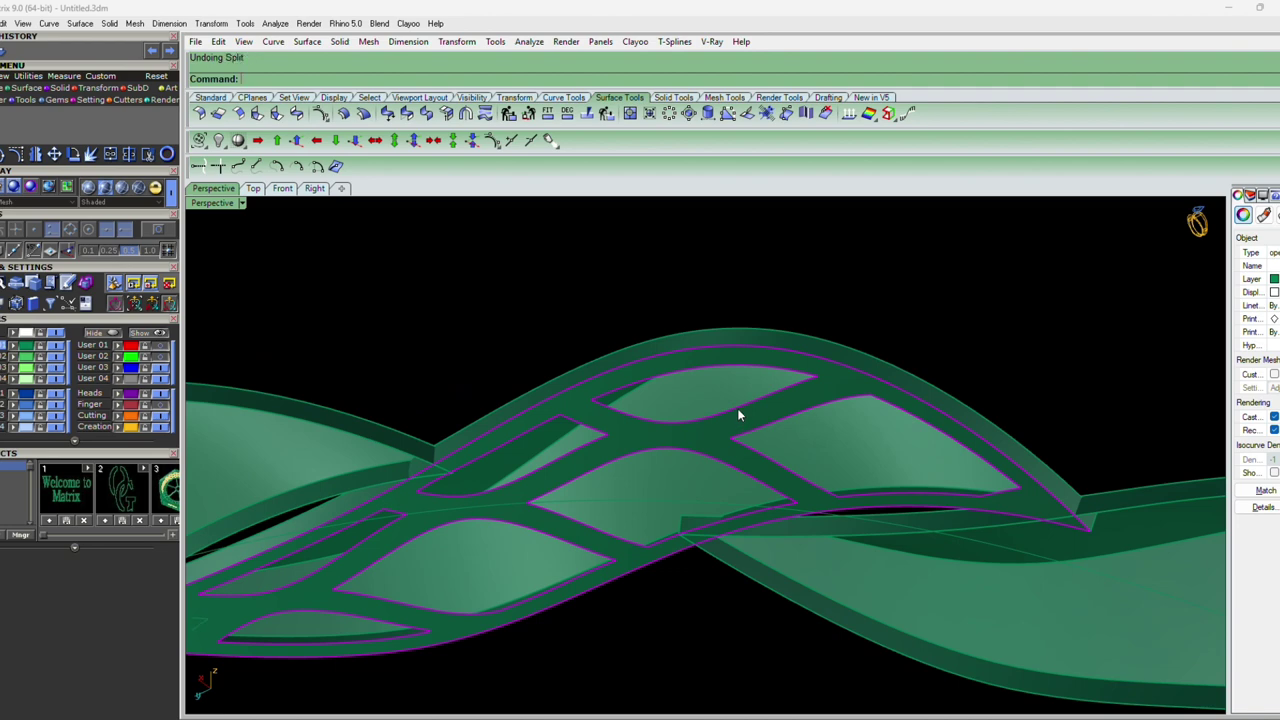
left_click(737, 408)
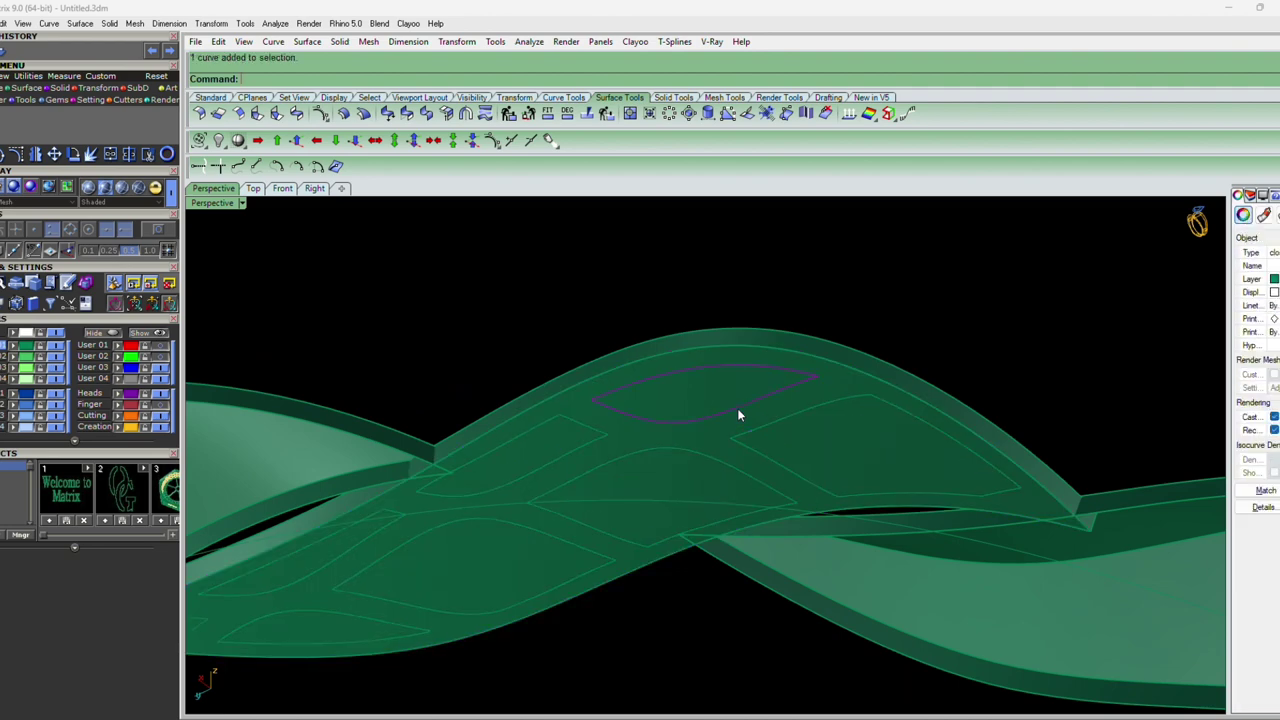
type("p")
key("Return")
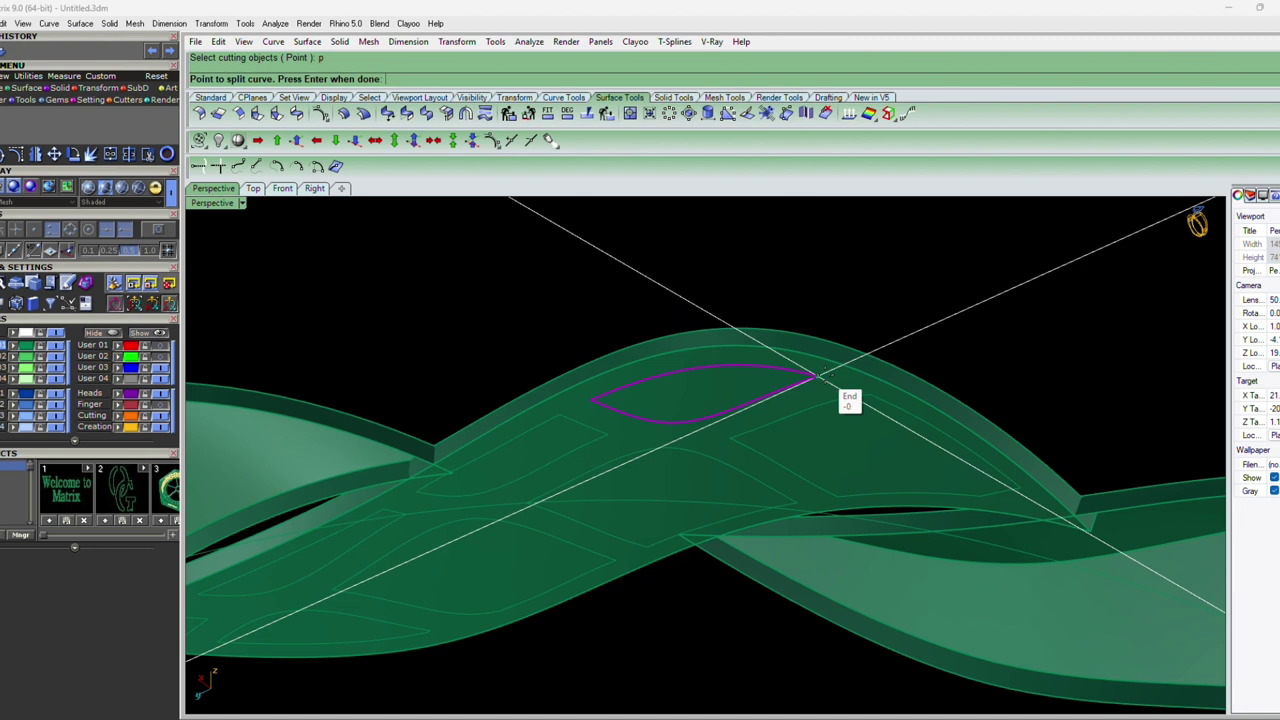
left_click(820, 374)
left_click(594, 403)
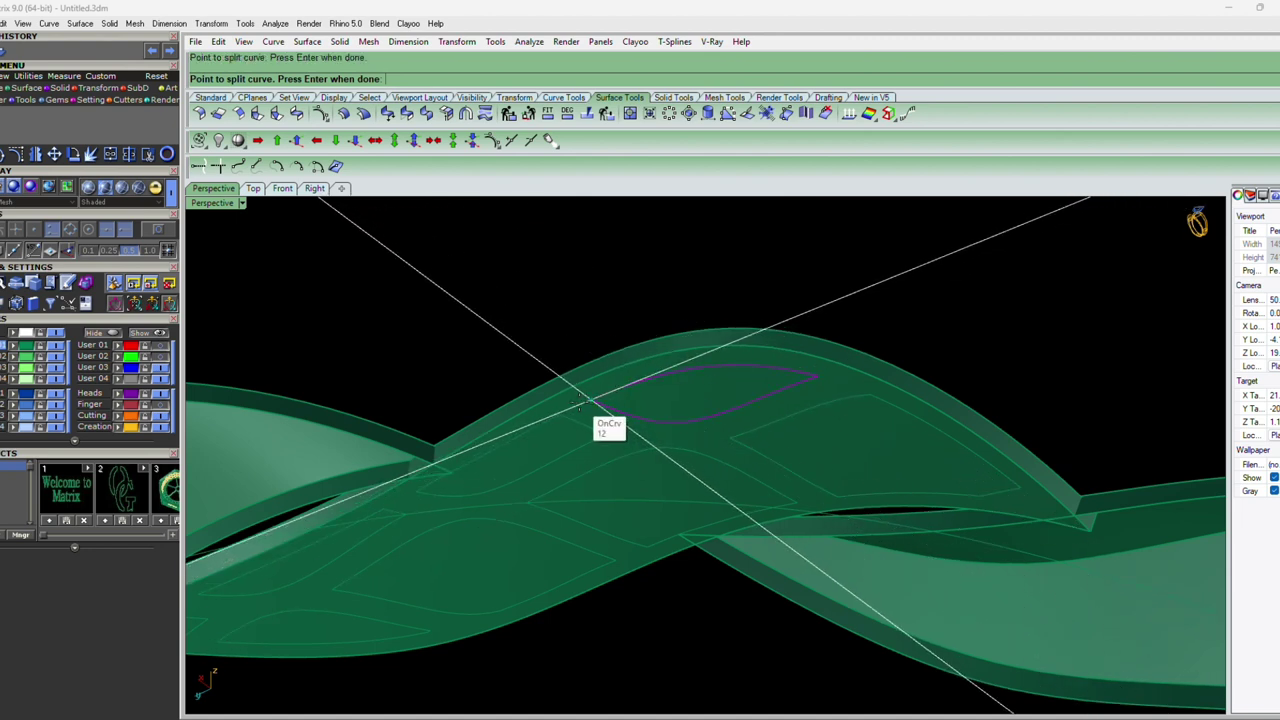
key("Return")
Rebuild the split leaf curve
type("rebuild")
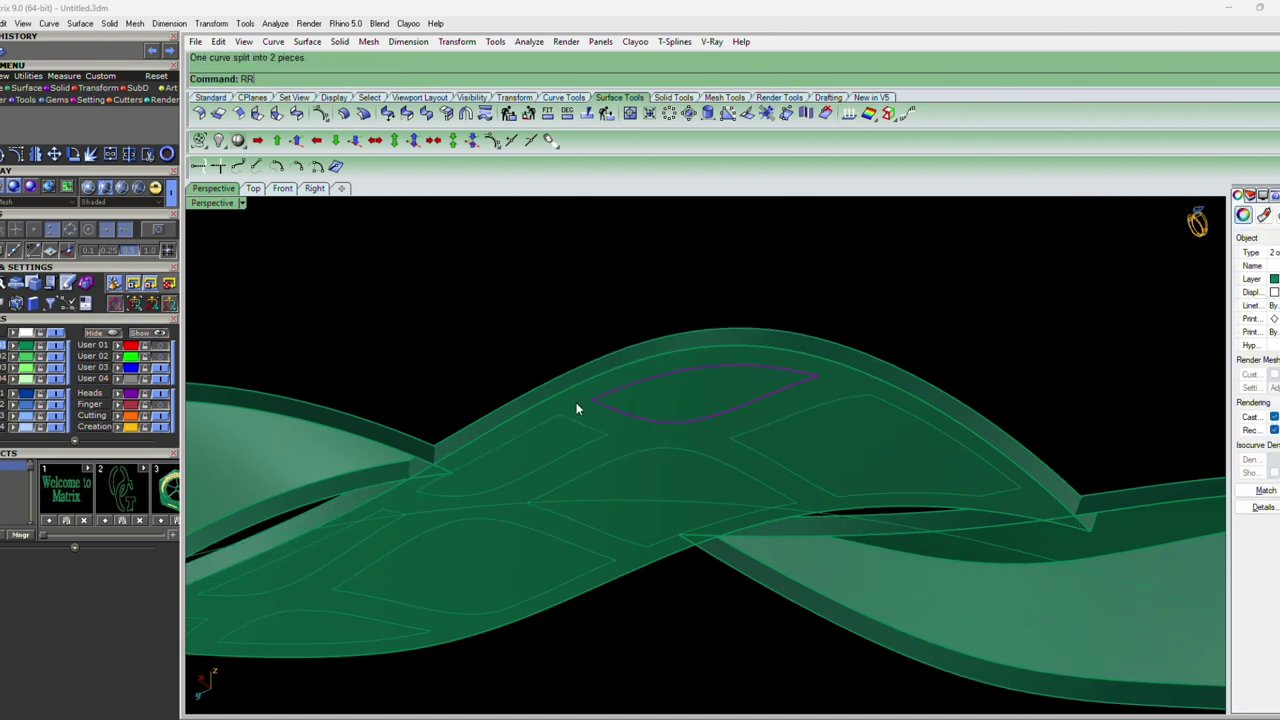
key("Return")
key("Return")
key("Return")
left_click(624, 410)
Cut the band using the leaf curves picked and window-selected as cutters
left_click(605, 441)
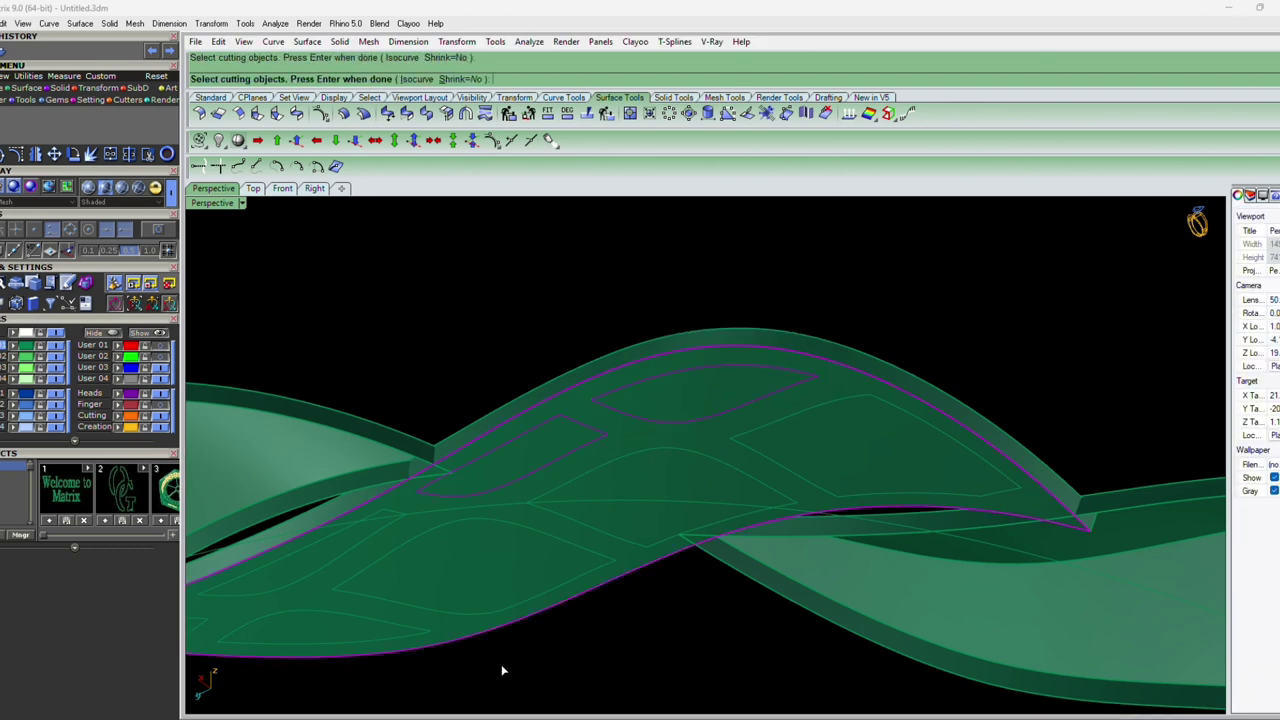
left_click_drag(503, 670, 1069, 343)
right_click_drag(1069, 343, 894, 471)
left_click_drag(450, 640, 710, 447)
key("Return")
scroll(591, 504, "up", 3)
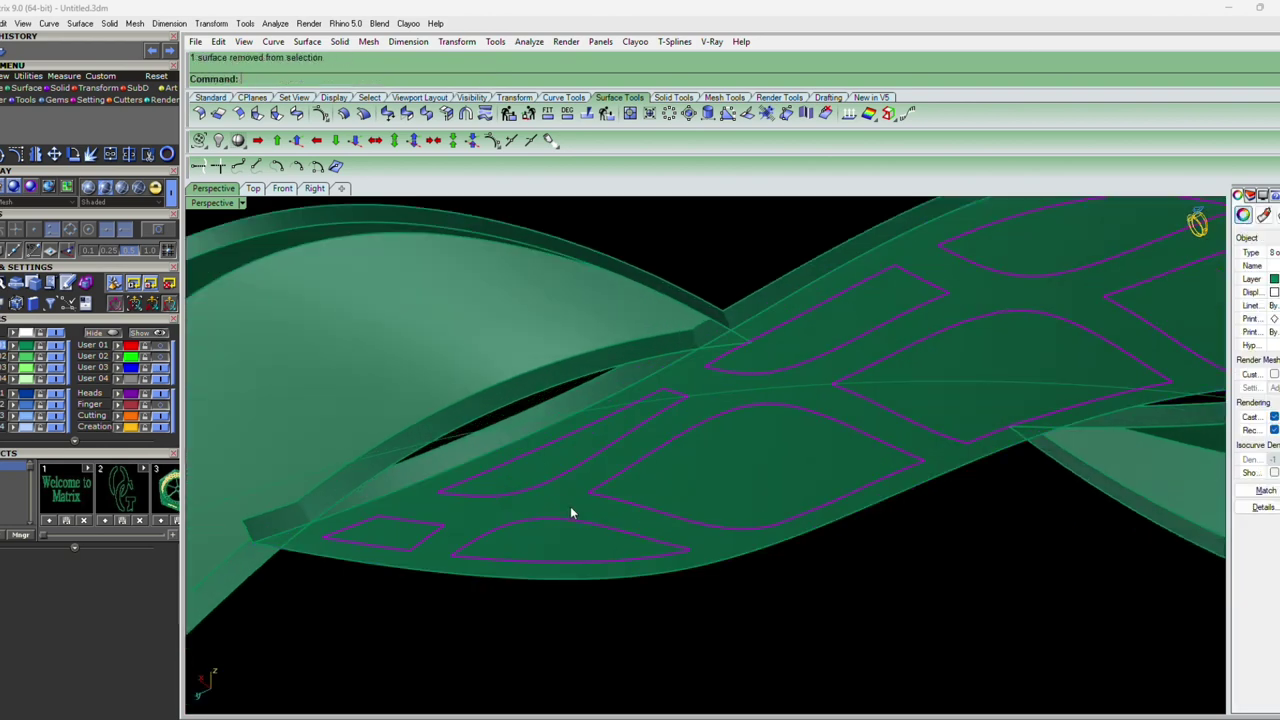
Shell the cut lattice surface with OffsetSrf at its default settings
left_click(571, 512)
type("offsetsrf")
key("Return")
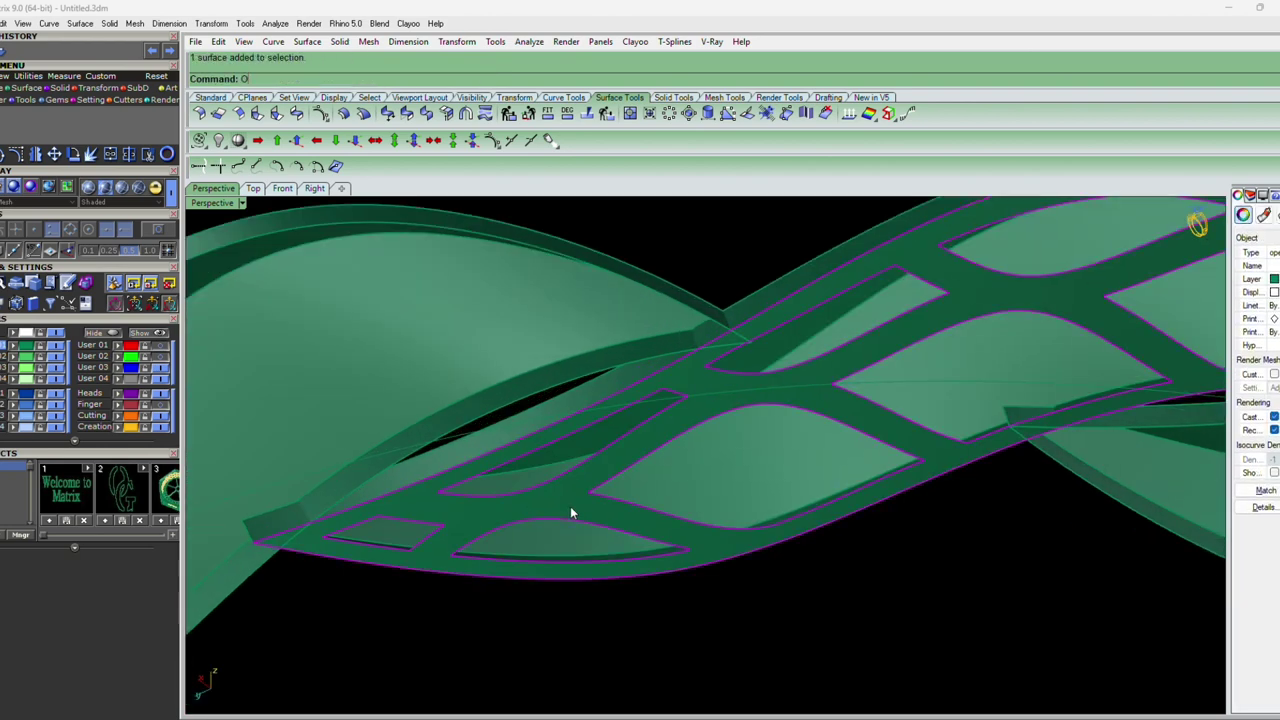
key("Return")
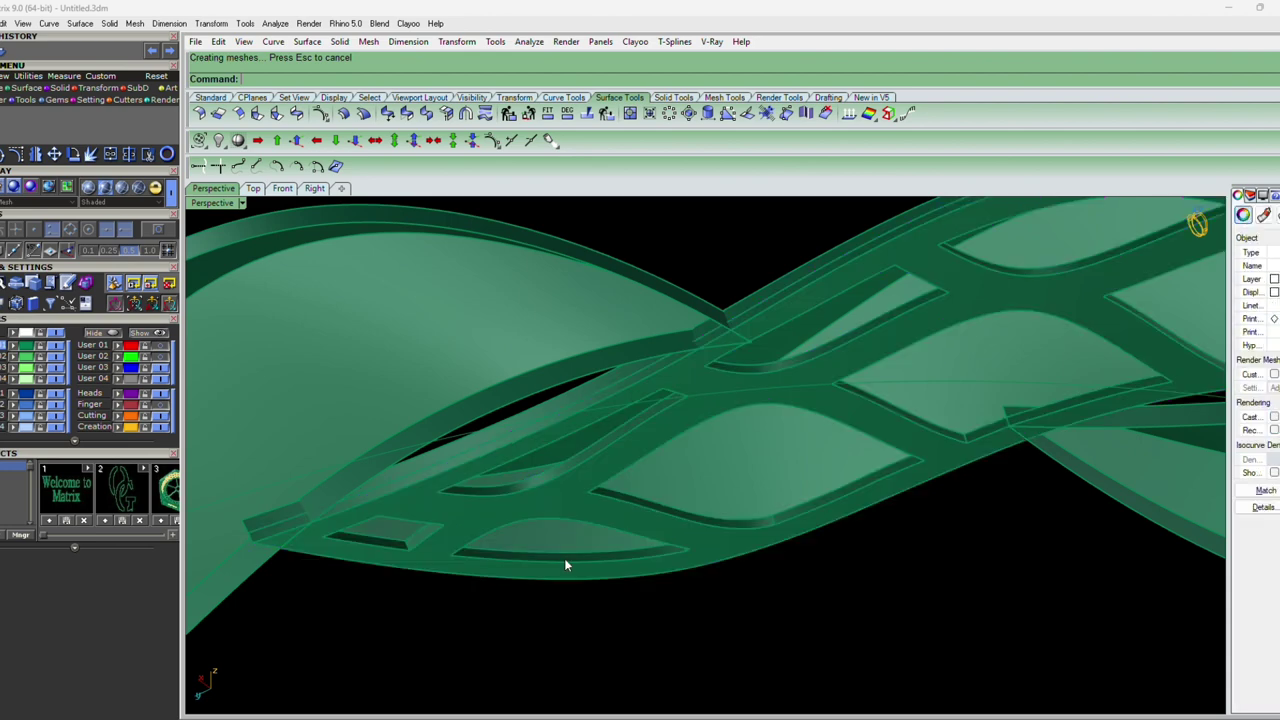
mouse_move(564, 558)
right_mouse_down()
mouse_move(881, 630)
mouse_move(871, 666)
mouse_move(846, 560)
mouse_move(853, 473)
mouse_move(857, 520)
mouse_move(832, 491)
right_mouse_up()
Start a polar array of the shelled lattice, then cancel it
left_click(818, 453)
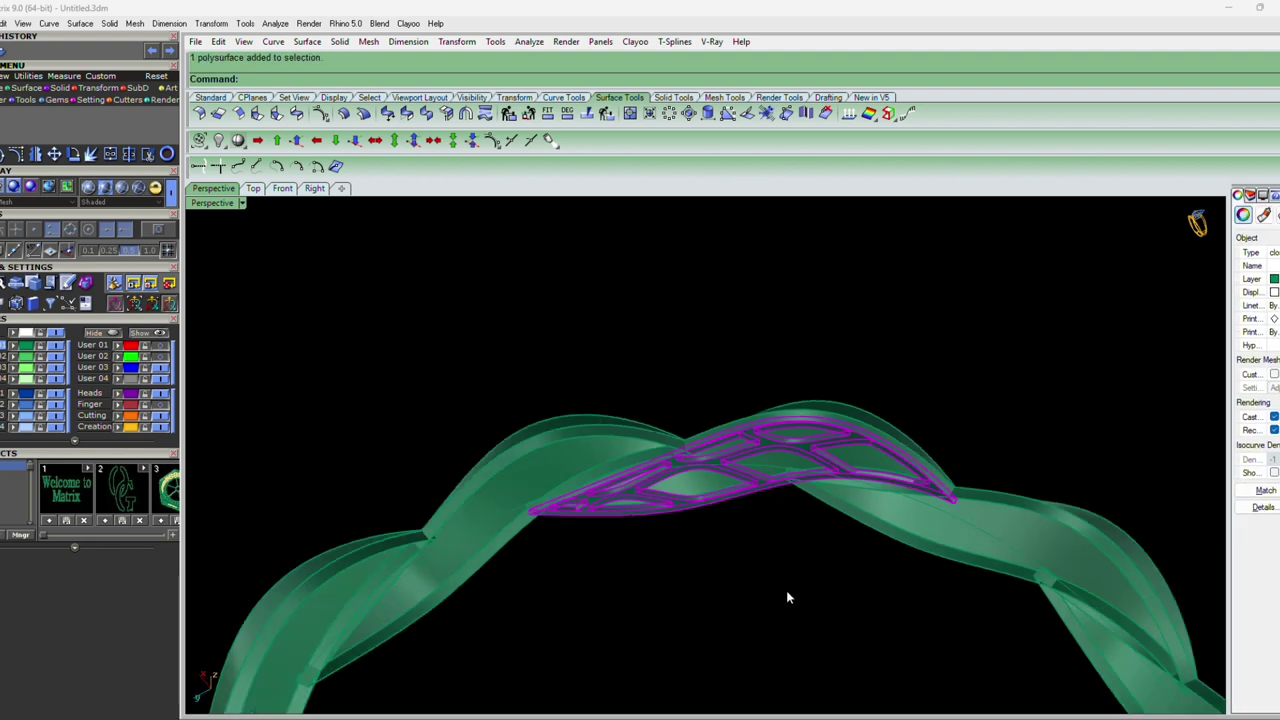
type("ayPolar")
key("Return")
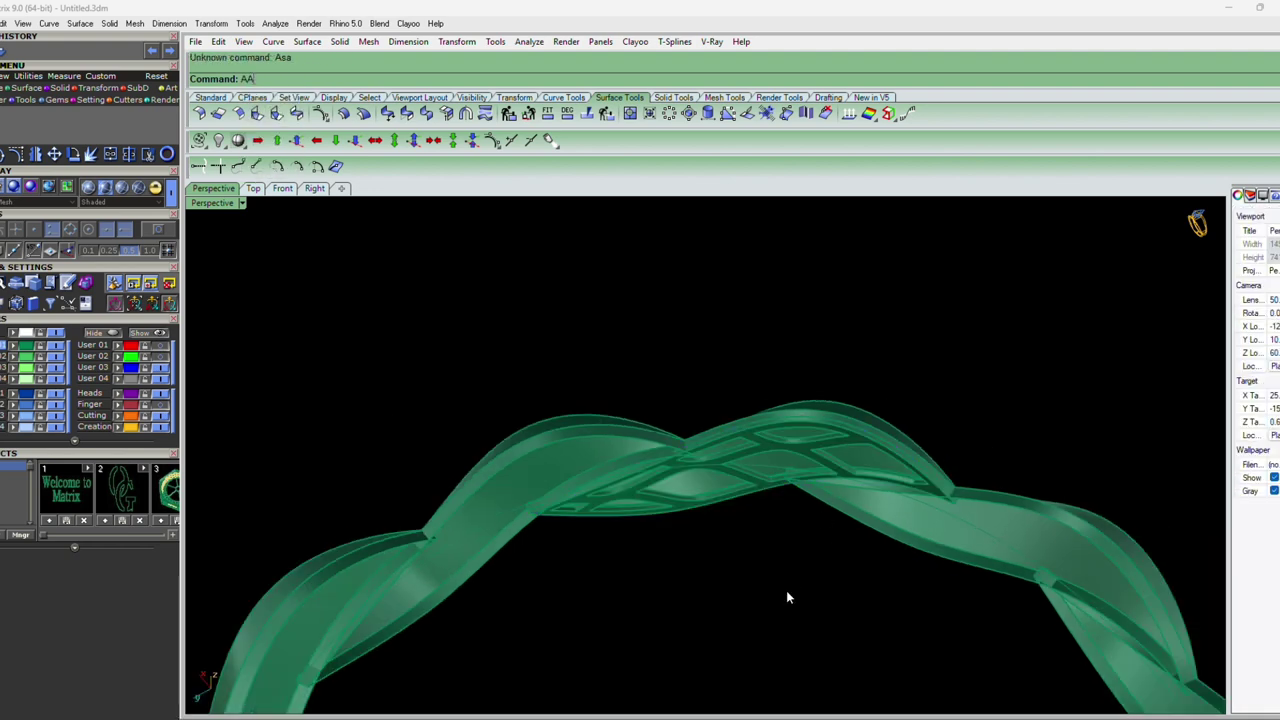
left_click_drag(786, 592, 733, 714)
key("Escape")
Reselect the shelled lattice and begin a polar array centred at 0
scroll(650, 516, "up", 2)
scroll(622, 483, "up", 3)
left_click(622, 483)
scroll(651, 477, "down", 3)
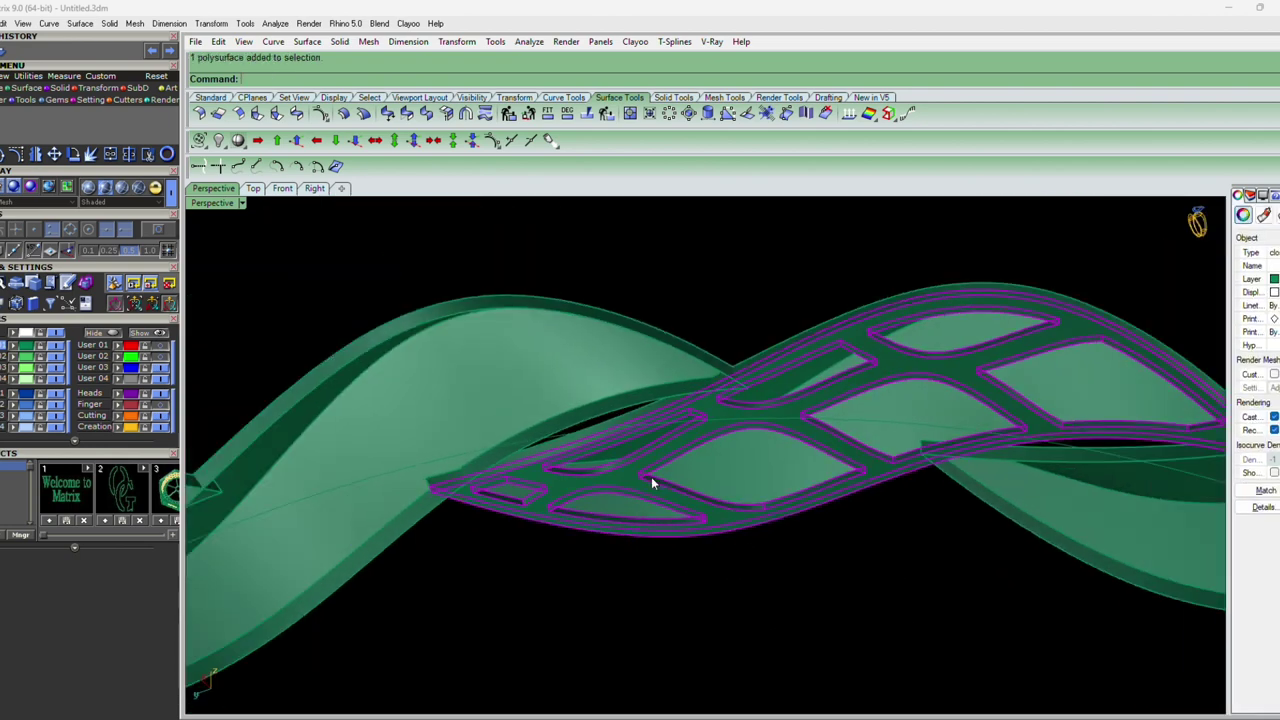
scroll(672, 493, "down", 2)
key("Return")
type("0")
key("Return")
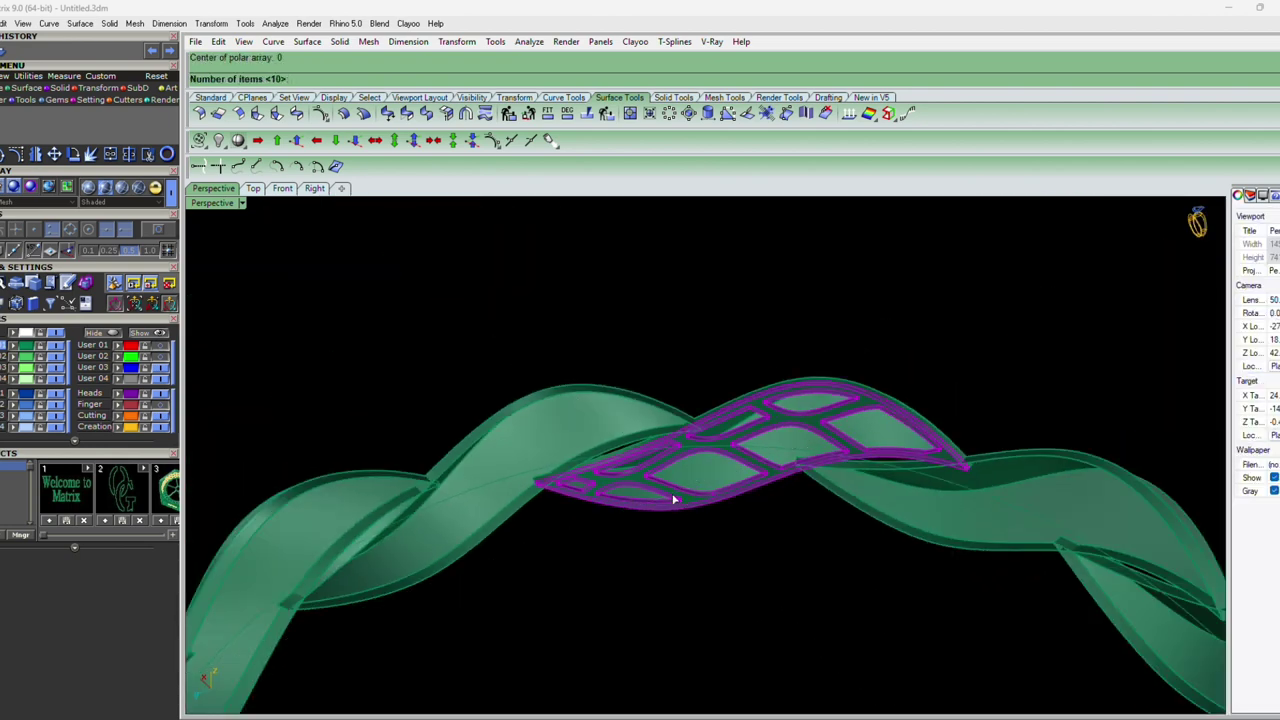
Finish the 10-copy, 360° polar array and delete all the lattice curves
key("Return")
key("Return")
key("Return")
type("S")
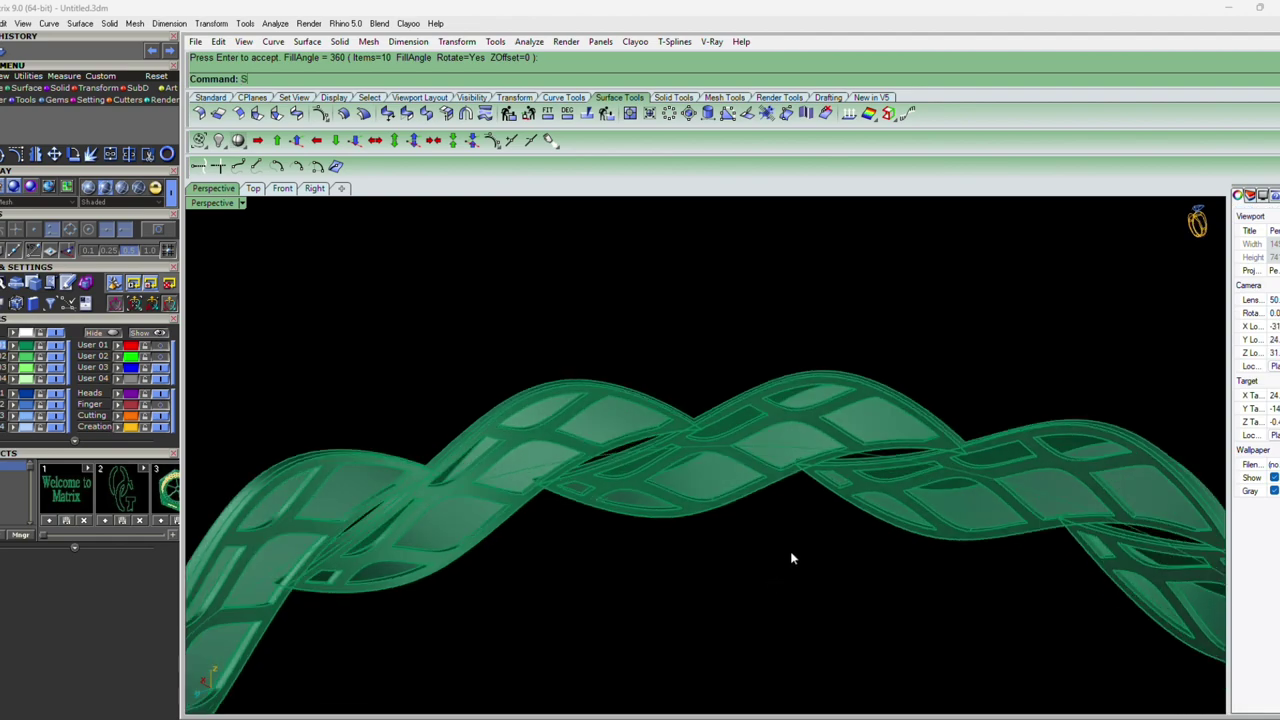
type("elCrv")
key("Return")
mouse_move(790, 558)
right_mouse_down()
mouse_move(869, 570)
mouse_move(787, 470)
mouse_move(816, 497)
right_mouse_up()
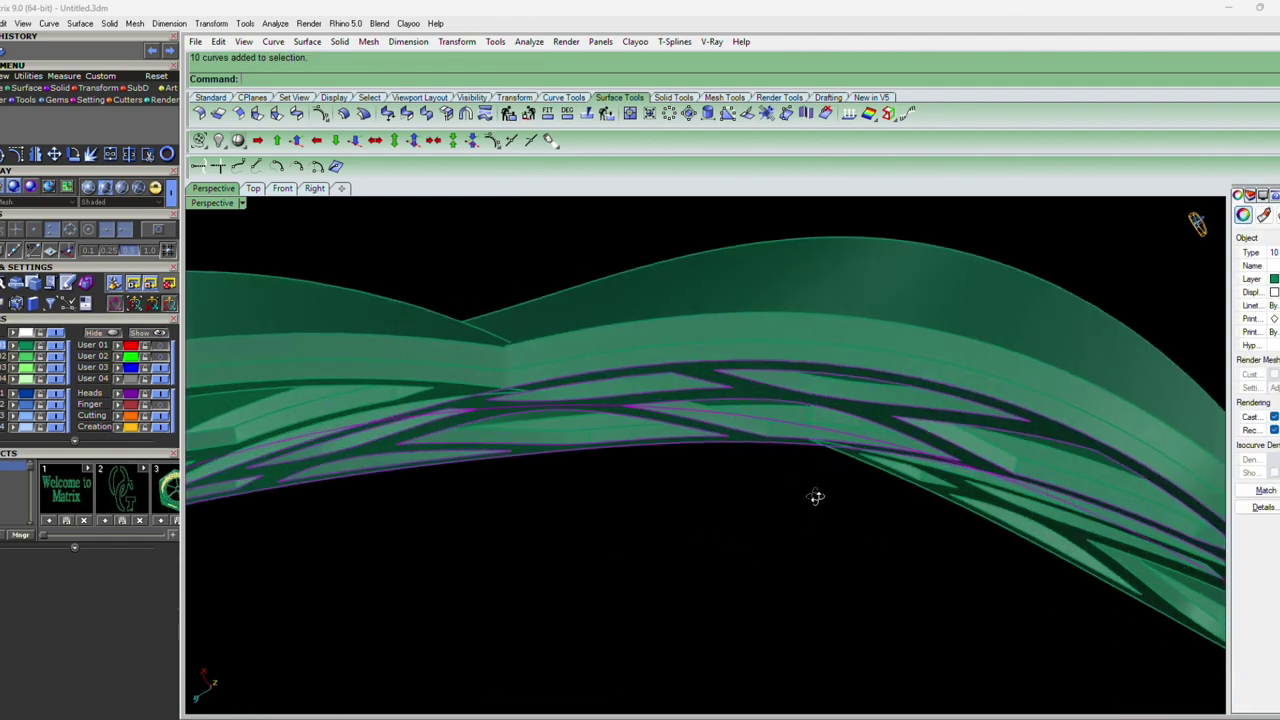
key("Delete")
Lock one band polysurface and select all remaining polysurfaces
mouse_move(790, 430)
right_mouse_down()
mouse_move(800, 531)
mouse_move(834, 354)
mouse_move(808, 565)
mouse_move(829, 553)
mouse_move(837, 410)
mouse_move(920, 466)
mouse_move(921, 411)
right_mouse_up()
left_click(837, 410)
key("ctrl+l")
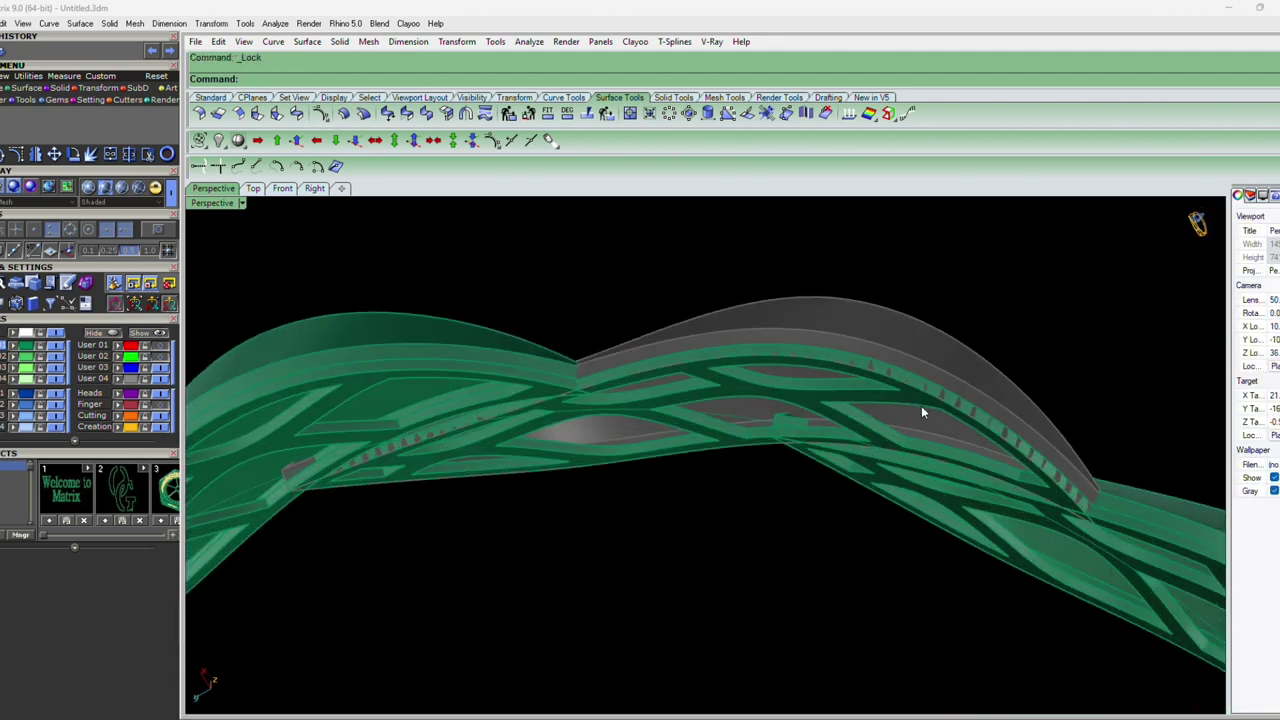
key("ctrl+a")
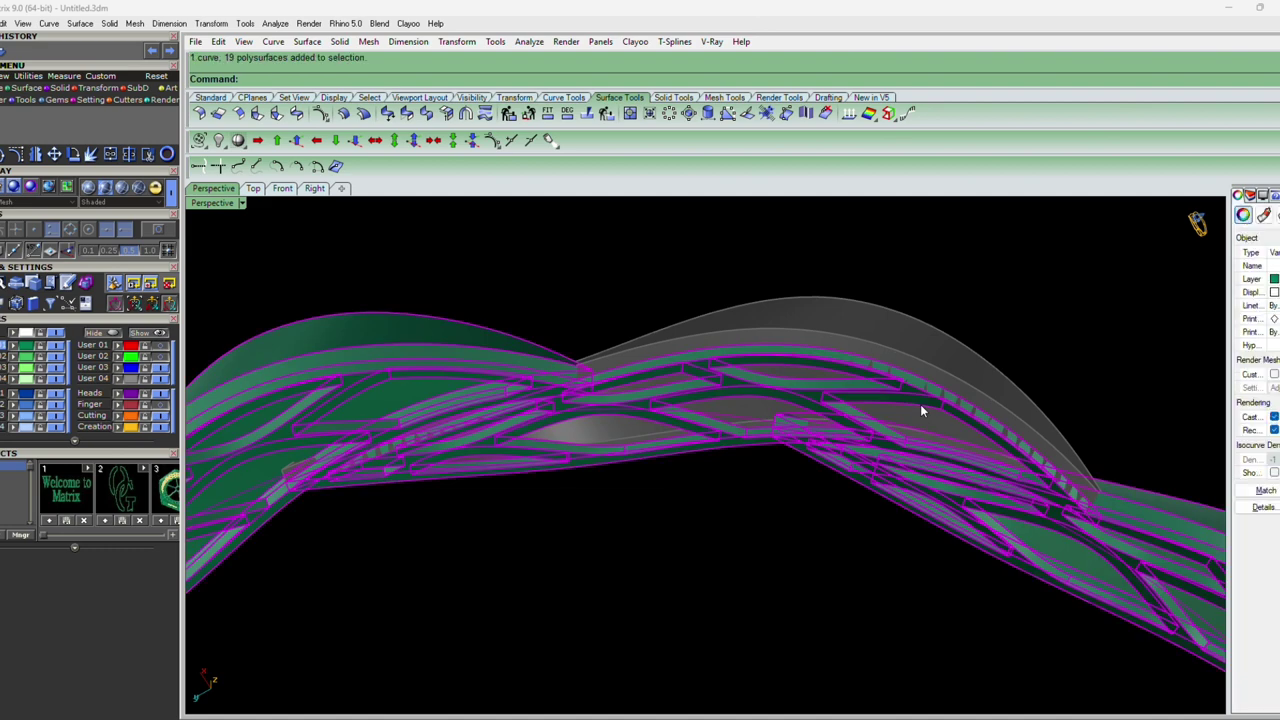
Hide the lattice band pieces, unlock the grey blade, and try capping its open ends
key("ctrl+h")
scroll(1058, 488, "up", 5)
scroll(943, 451, "up", 2)
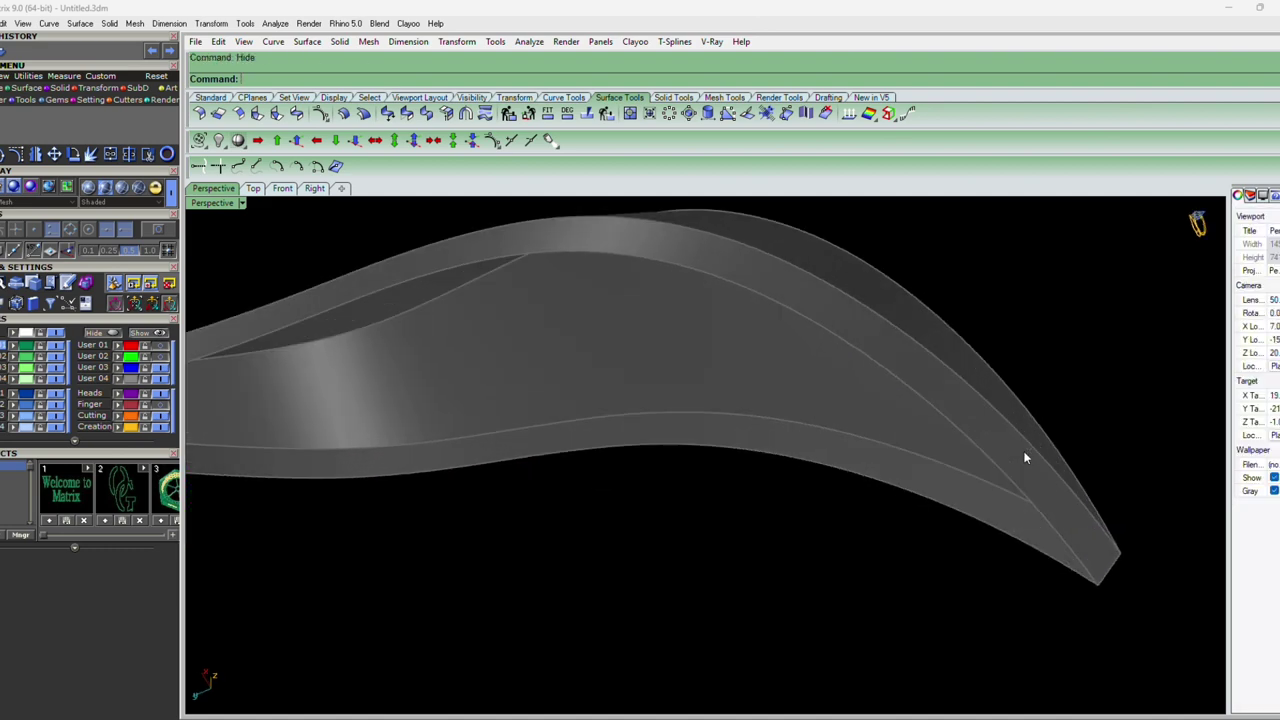
type("UNL")
key("Return")
type("cap")
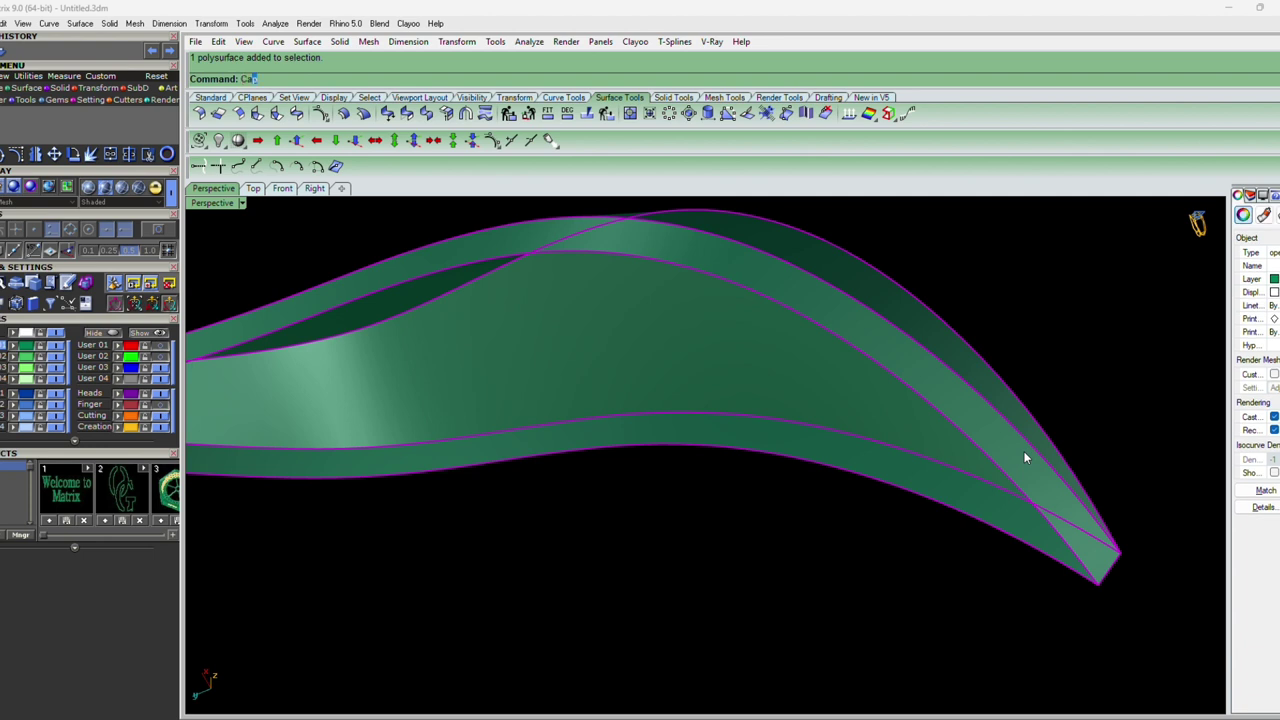
key("Return")
Duplicate the blade's upper edge and its two lower edge segments as curves with DupEdge
mouse_move(1024, 451)
right_mouse_down()
mouse_move(1054, 498)
mouse_move(938, 428)
right_mouse_up()
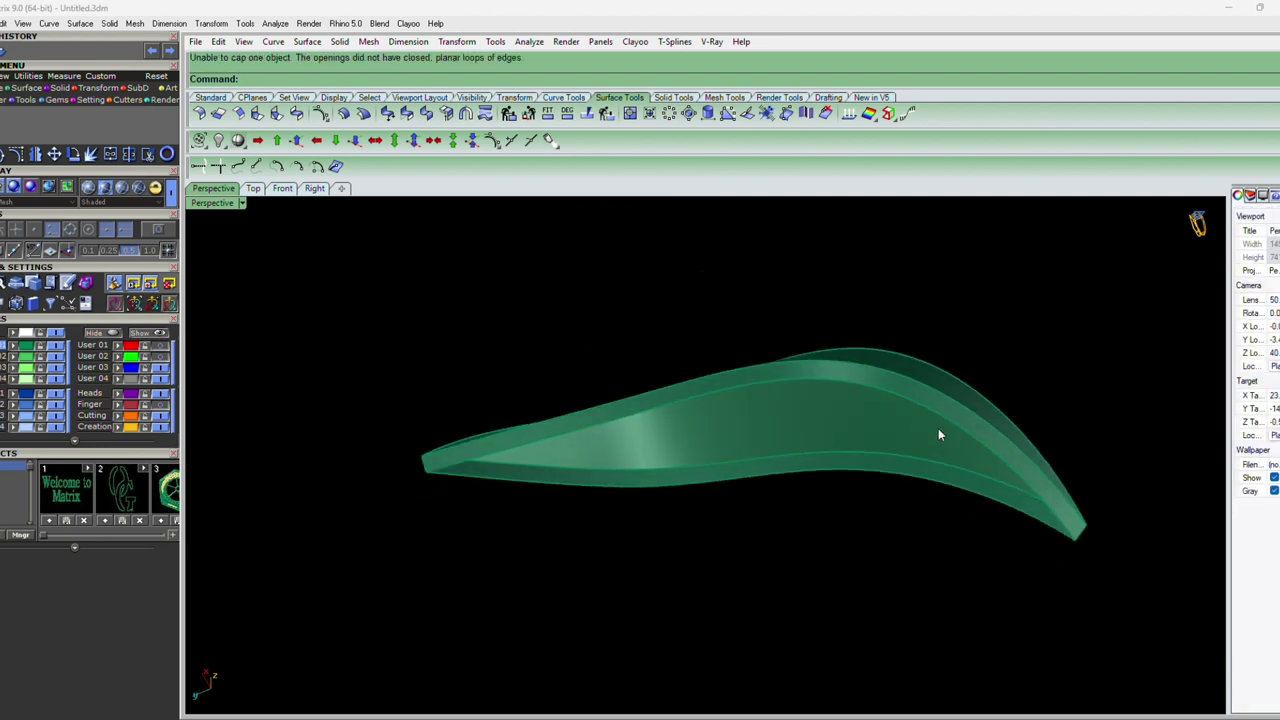
type("Delete")
left_click(931, 409)
key("Escape")
type("dupedge")
key("Return")
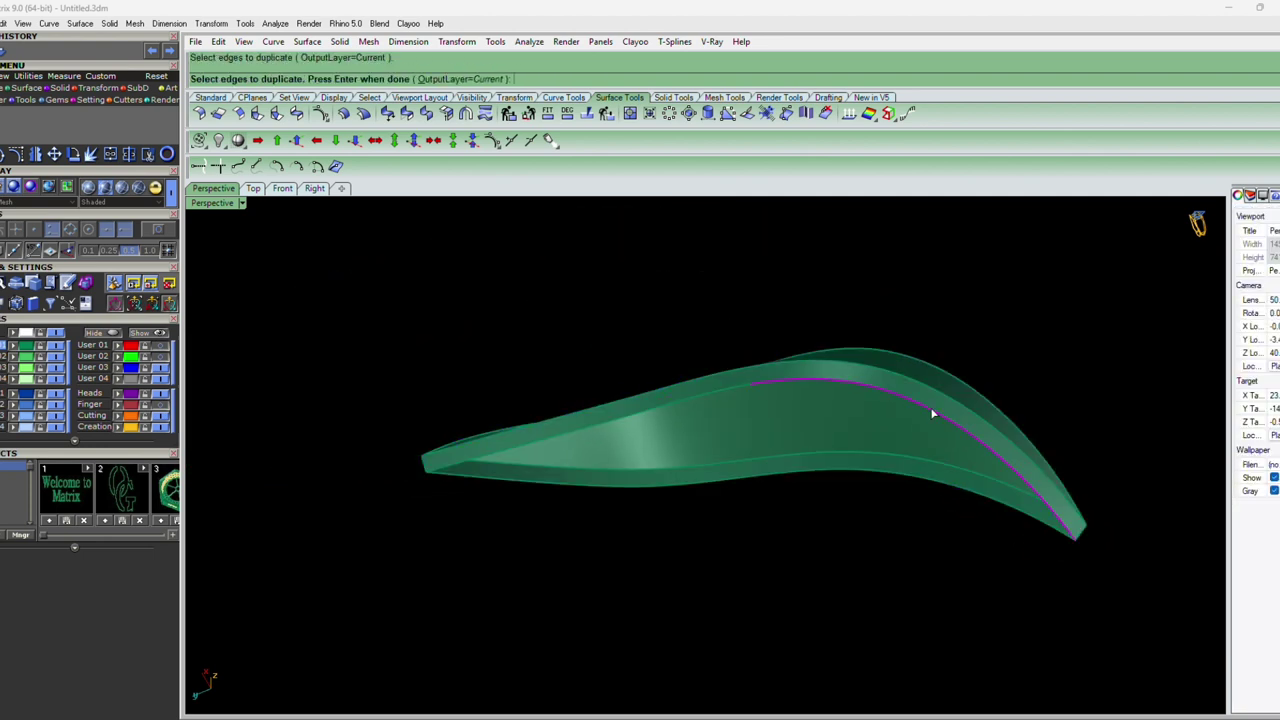
left_click(930, 408)
left_click(767, 479)
left_click(722, 486)
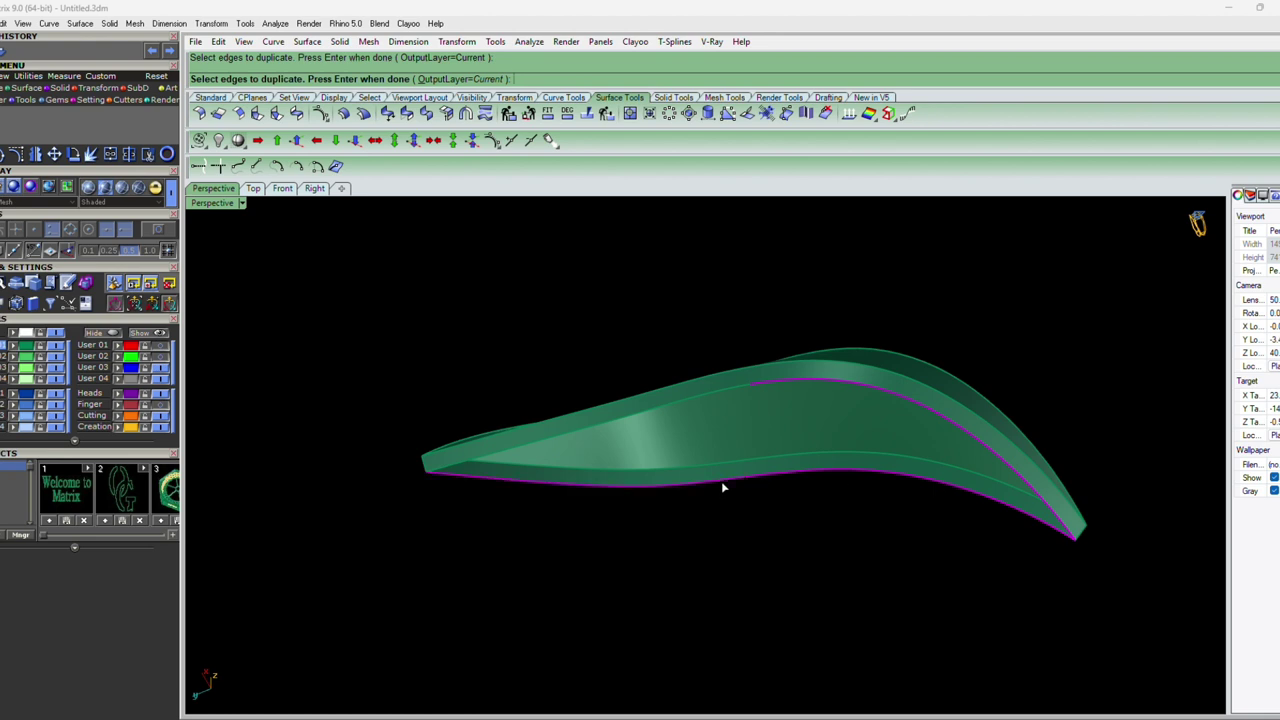
key("Return")
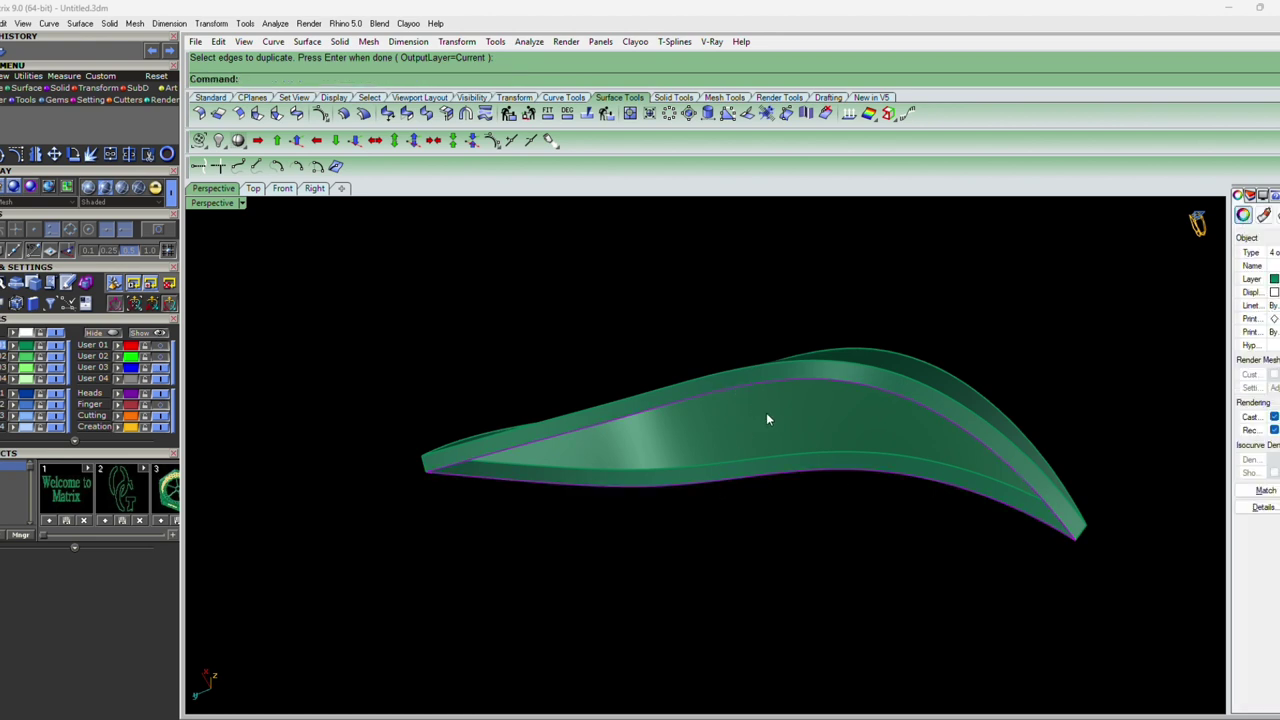
Join the two lower edge curves into one, then try picking the upper curve
left_click_drag(819, 488, 695, 418, "ctrl")
key("ctrl+j")
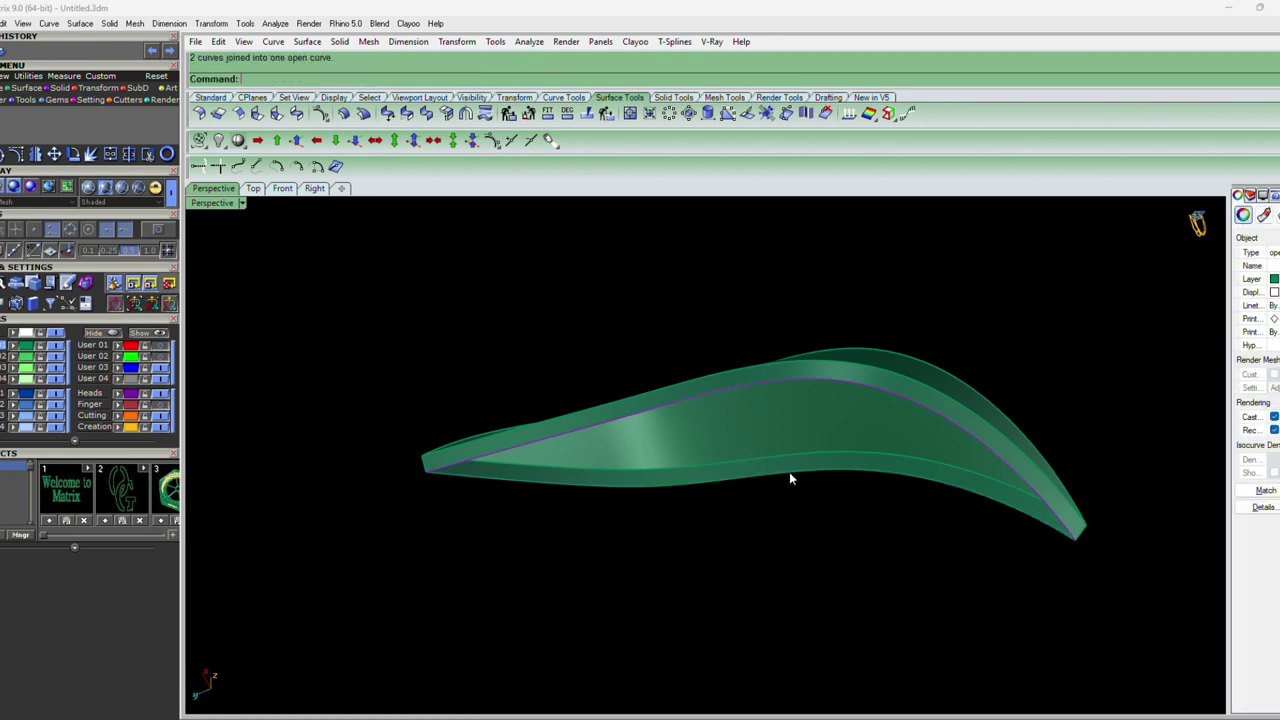
left_click(788, 472)
left_click(730, 483)
key("Escape")
left_click(730, 482)
key("Escape")
Rebuild the upper edge curve with point count 15 and degree 3
left_click(770, 384)
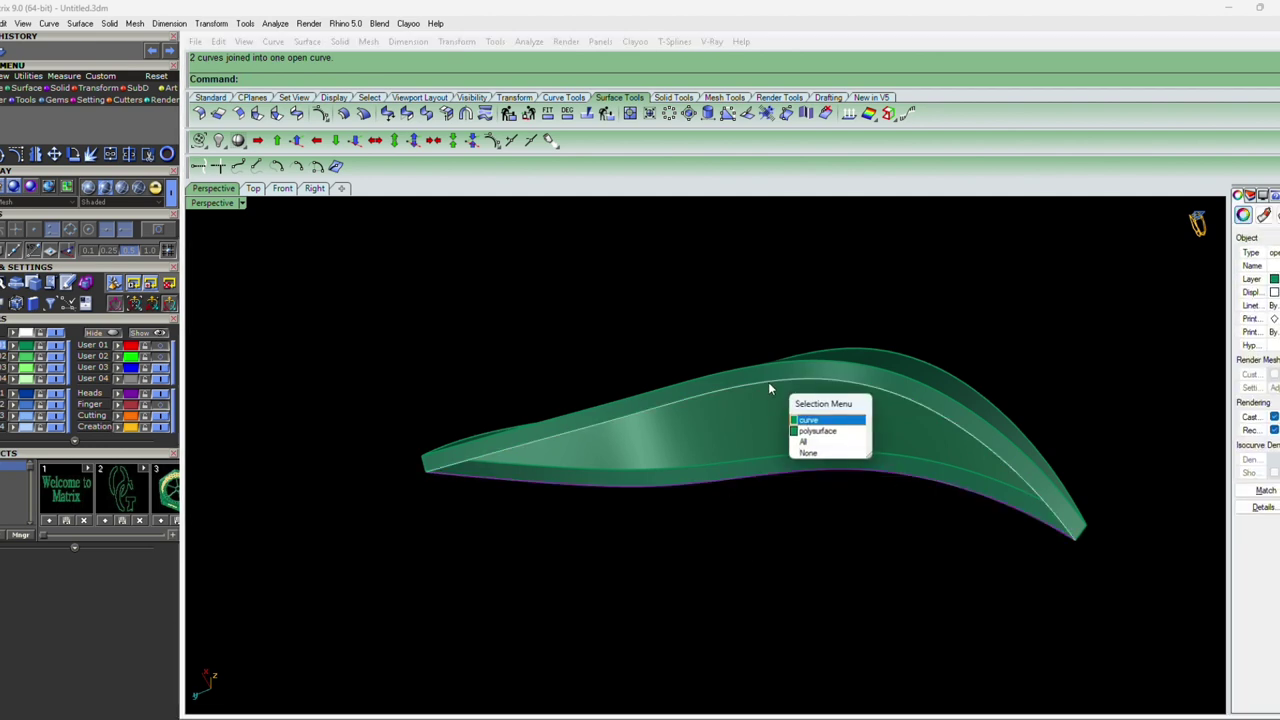
key("Return")
type("rebuild")
key("Return")
left_click_drag(776, 251, 744, 256)
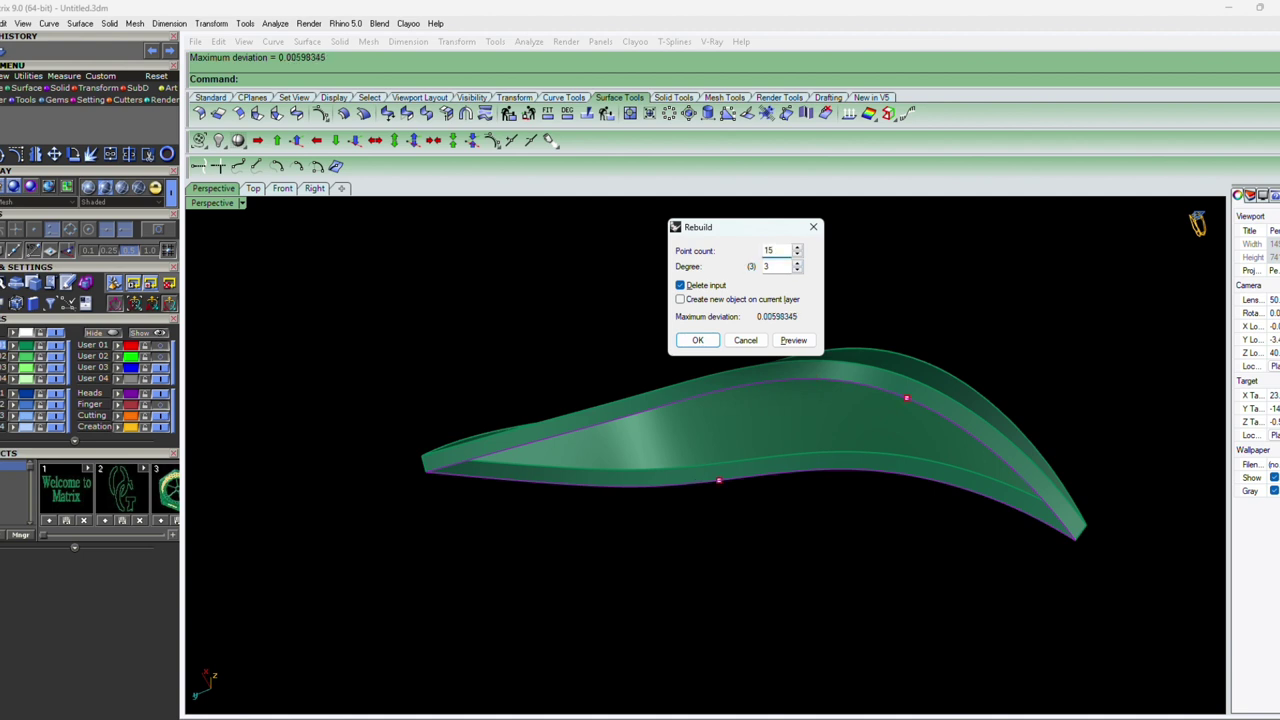
key("Return")
Draw a line across the blade from its upper edge to its lower edge
type("line")
key("Return")
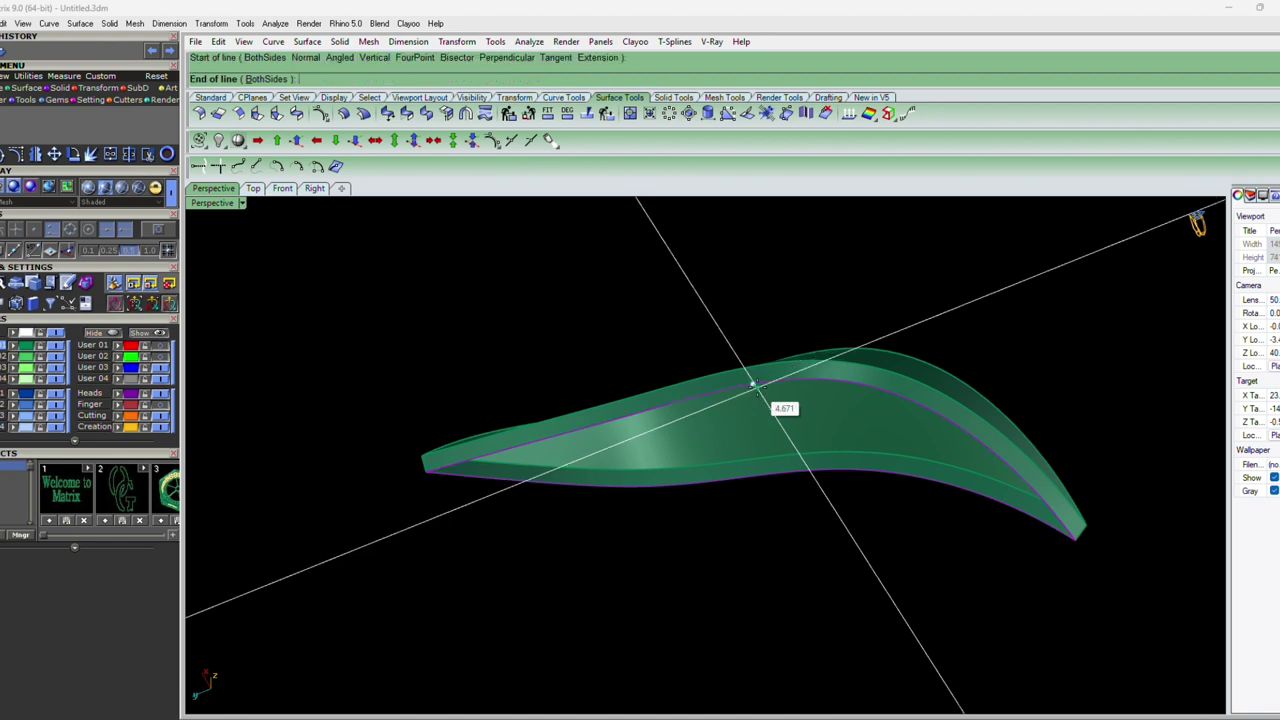
left_click(752, 384)
left_click(770, 470)
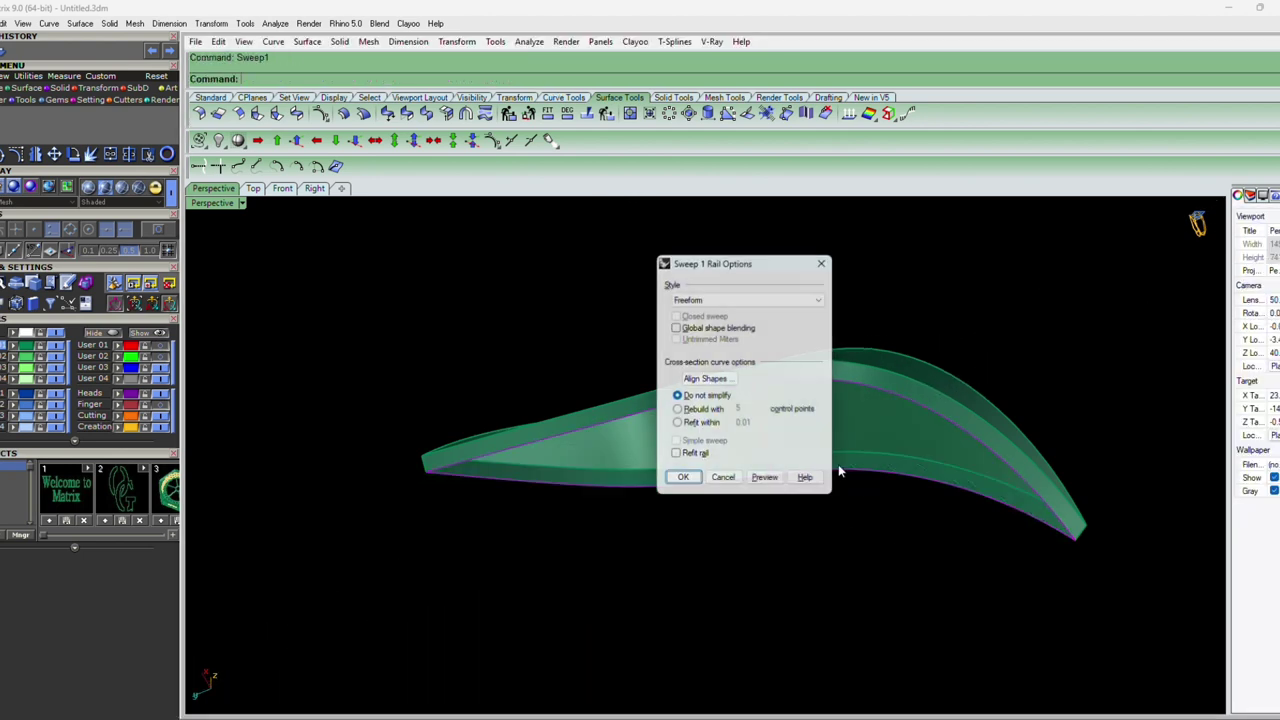
Sweep along one rail, using the blade edge as rail and the cross line as section
key("Return")
key("Return")
left_click(832, 422)
left_click(820, 384)
left_click(820, 384)
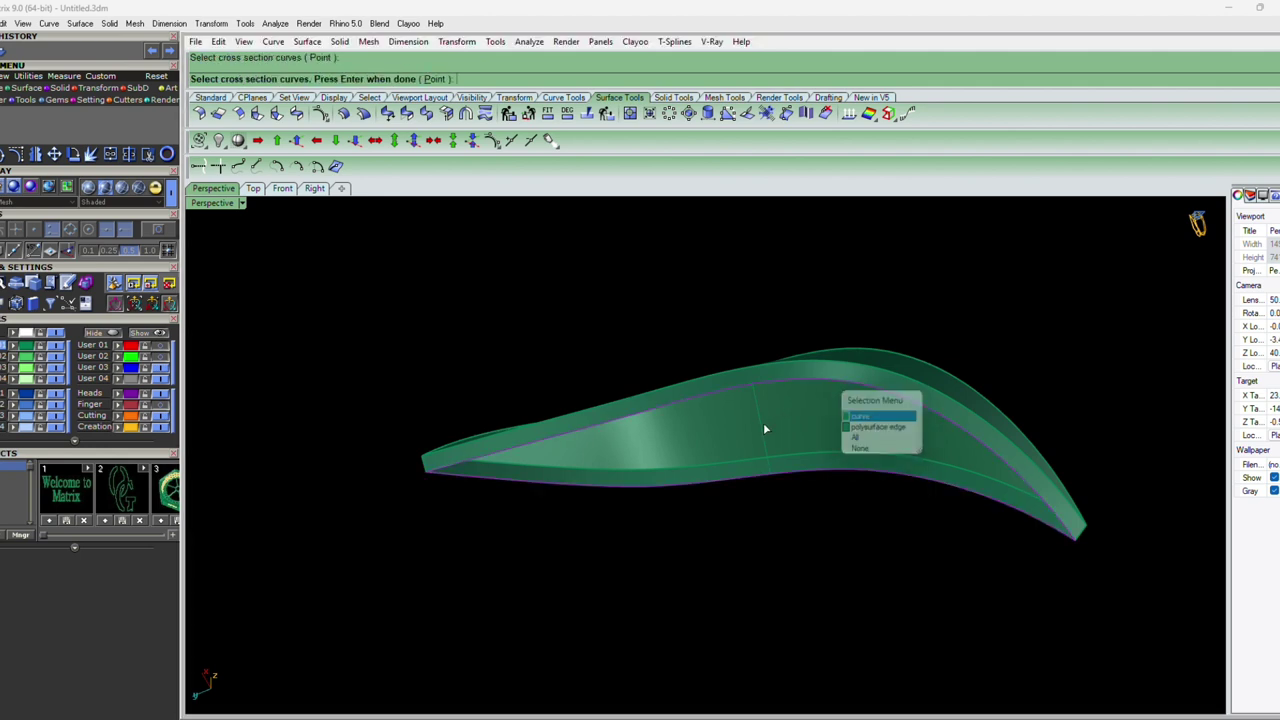
left_click(760, 423)
key("Return")
key("Return")
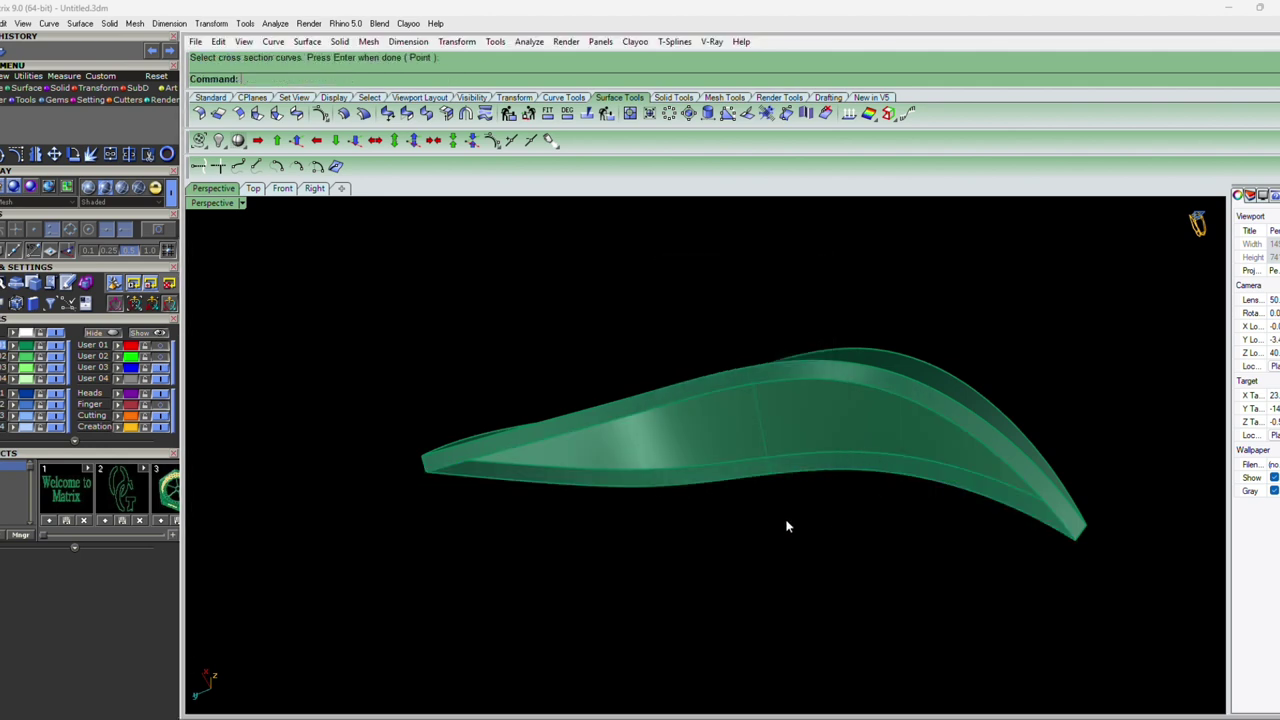
Hide the blade surface, leaving its edge curves visible
left_click(915, 380)
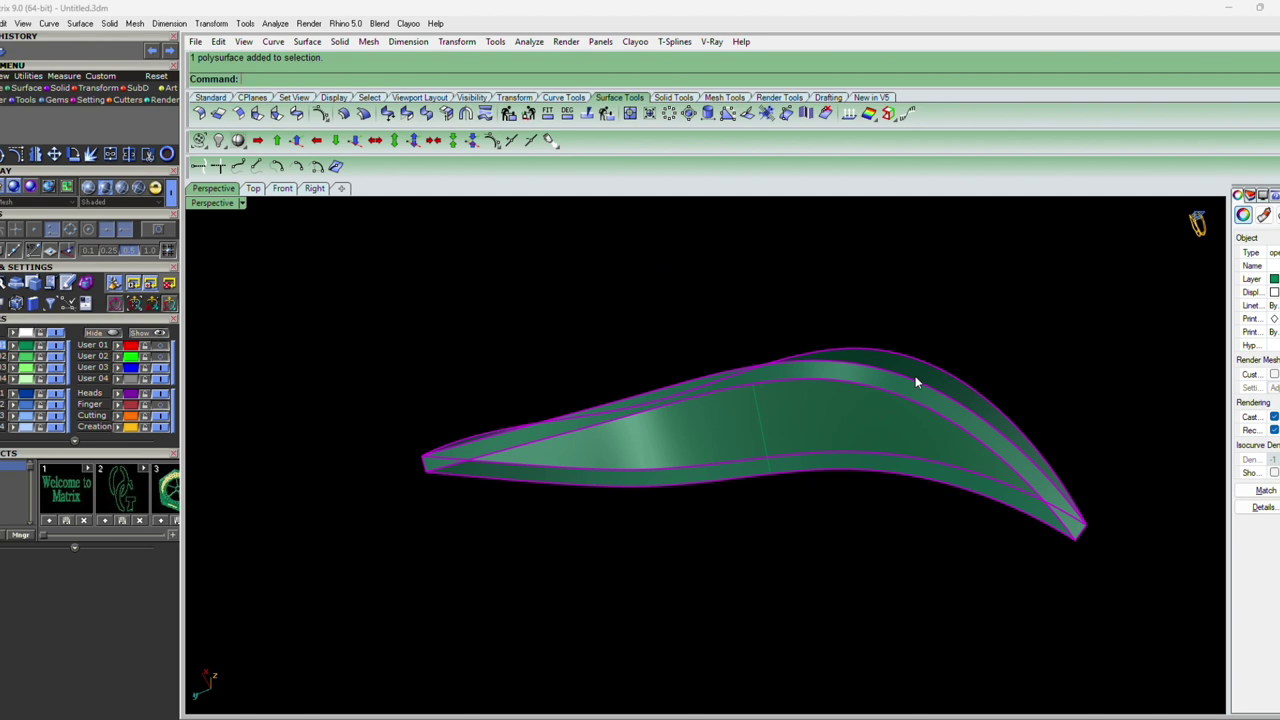
key("ctrl+h")
mouse_move(969, 439)
right_mouse_down()
mouse_move(1000, 566)
mouse_move(998, 637)
right_mouse_up()
Abandon the Sweep1 attempt and delete the leftover outline curves
type("sweep1")
key("Return")
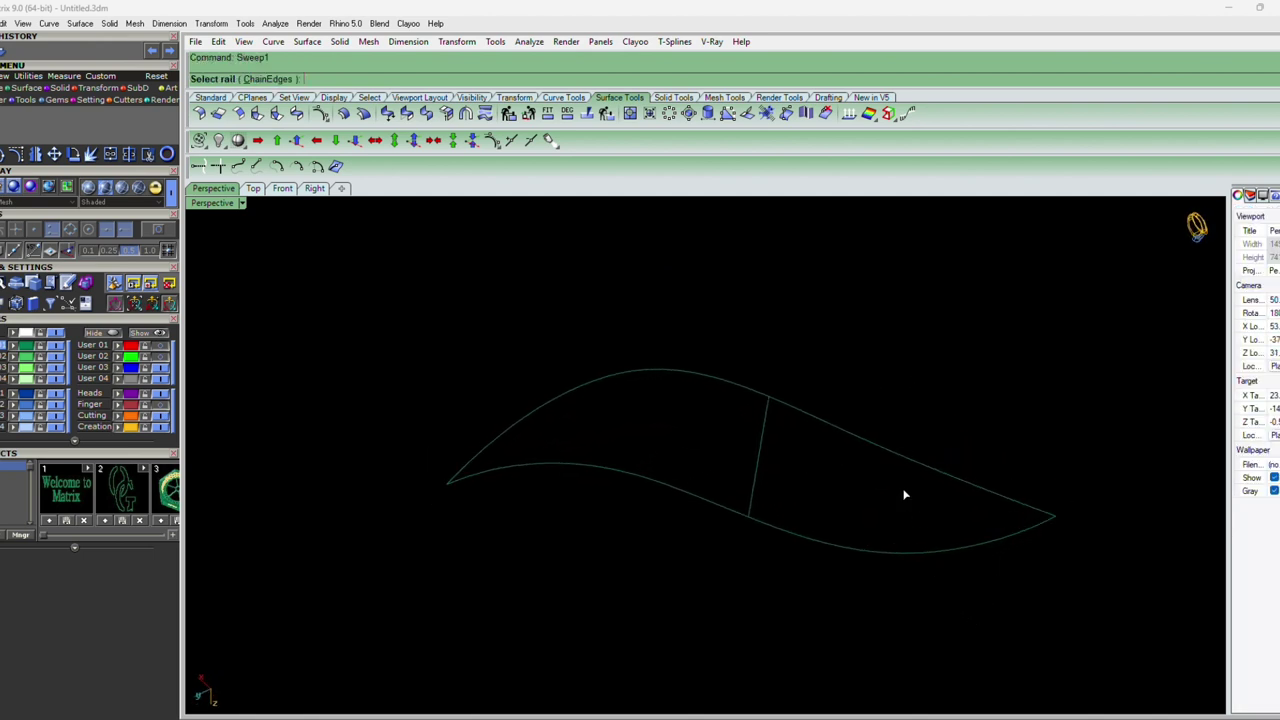
right_click_drag(867, 583, 886, 354)
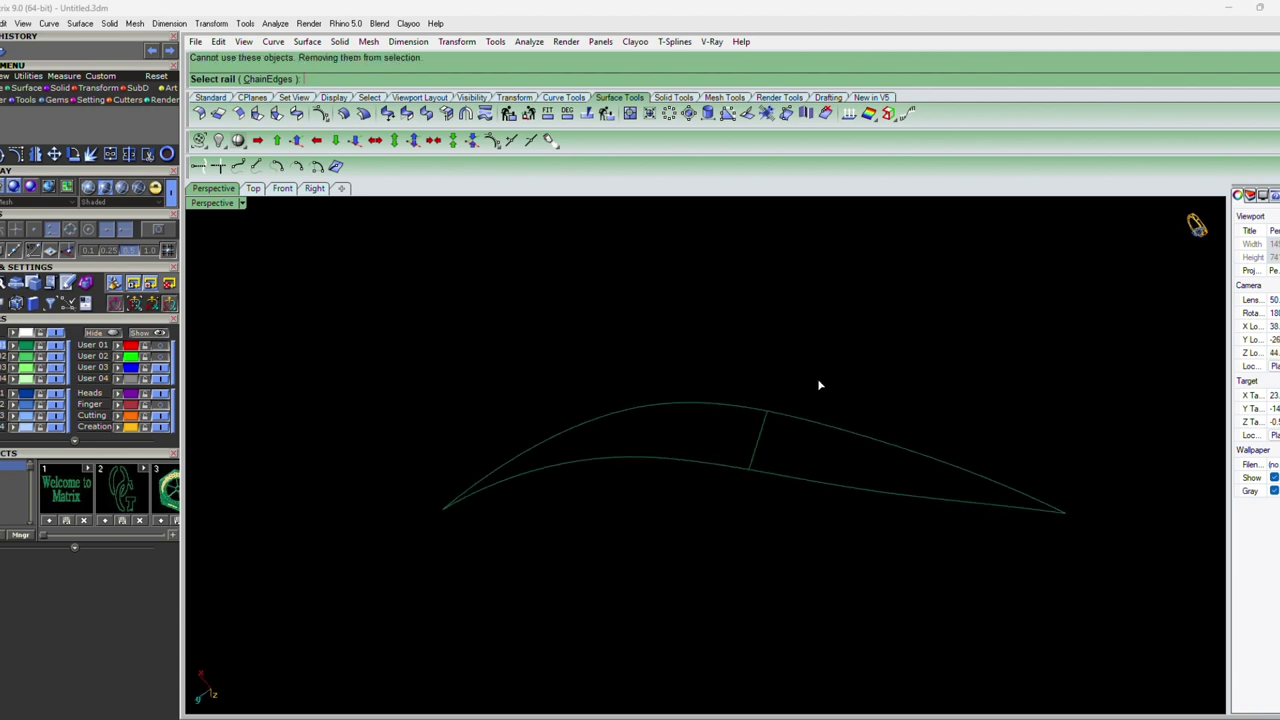
key("Escape")
left_click_drag(820, 383, 697, 537)
right_click_drag(697, 537, 754, 497)
key("Delete")
Show hidden objects again, then lock the band and hide the lattice pieces
left_click(160, 333)
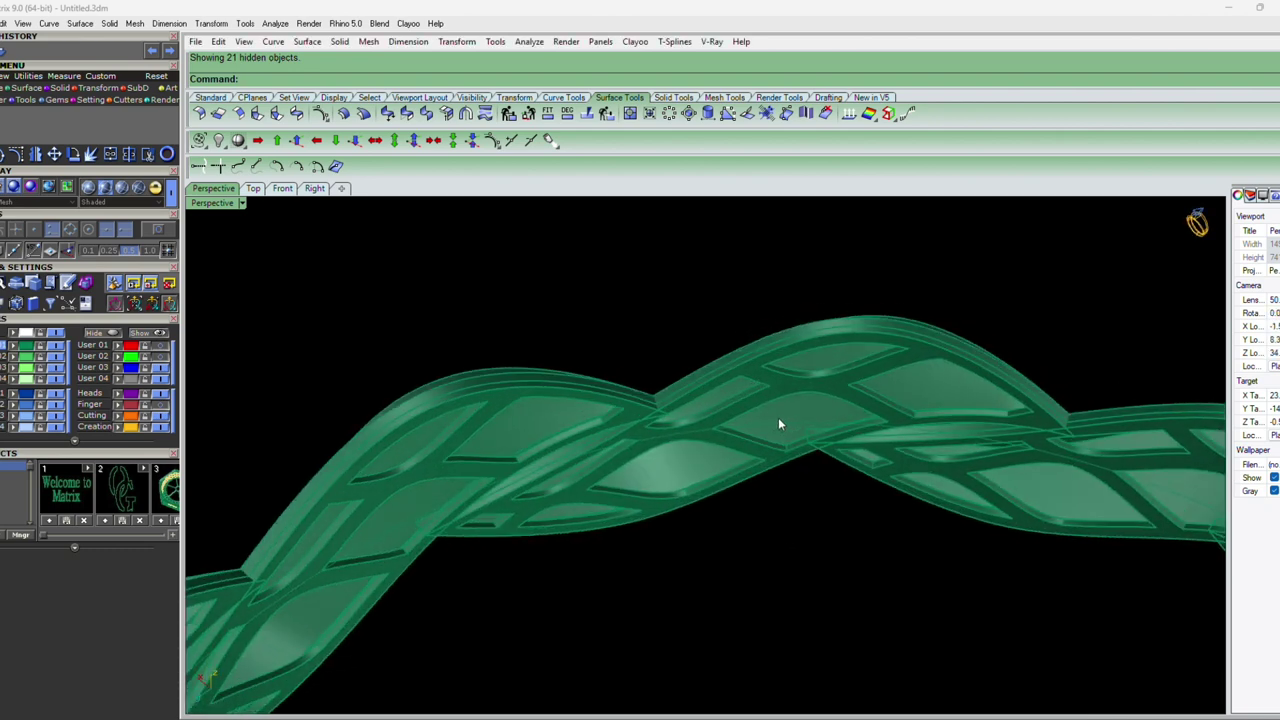
right_click_drag(778, 423, 781, 446)
left_click(775, 428)
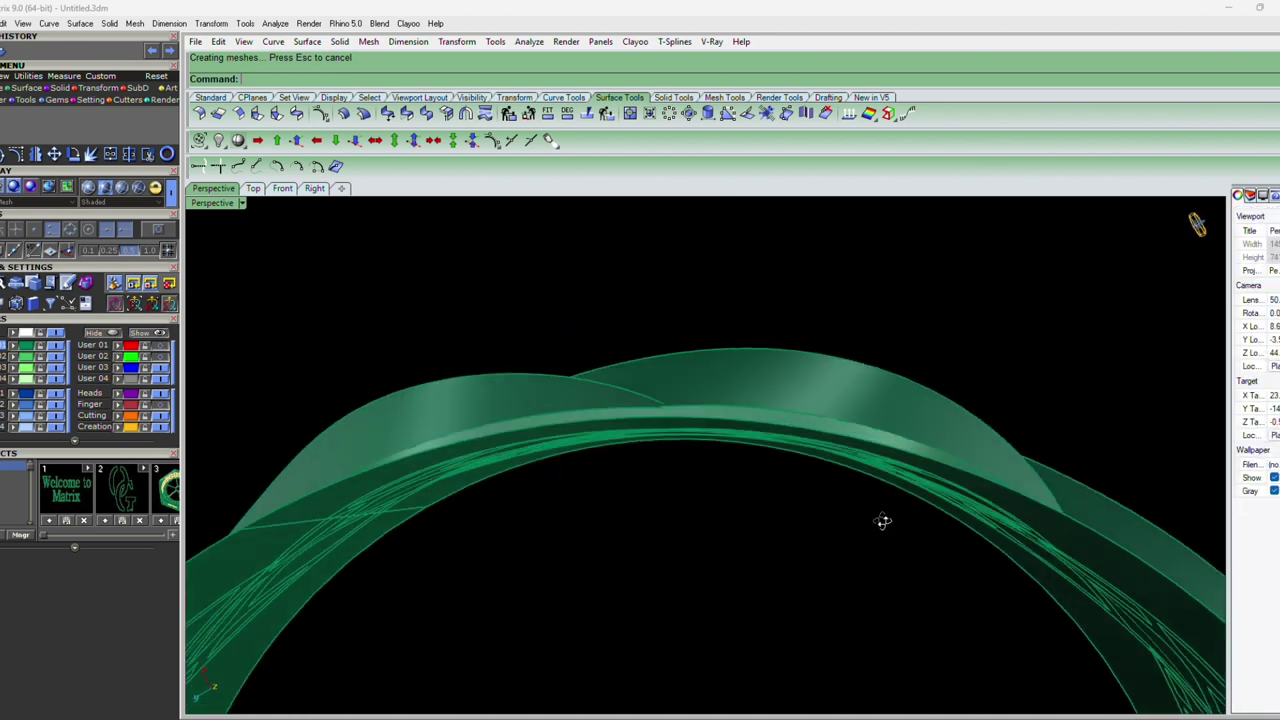
left_click(834, 380)
mouse_move(883, 543)
right_mouse_down()
mouse_move(884, 492)
mouse_move(1075, 401)
right_mouse_up()
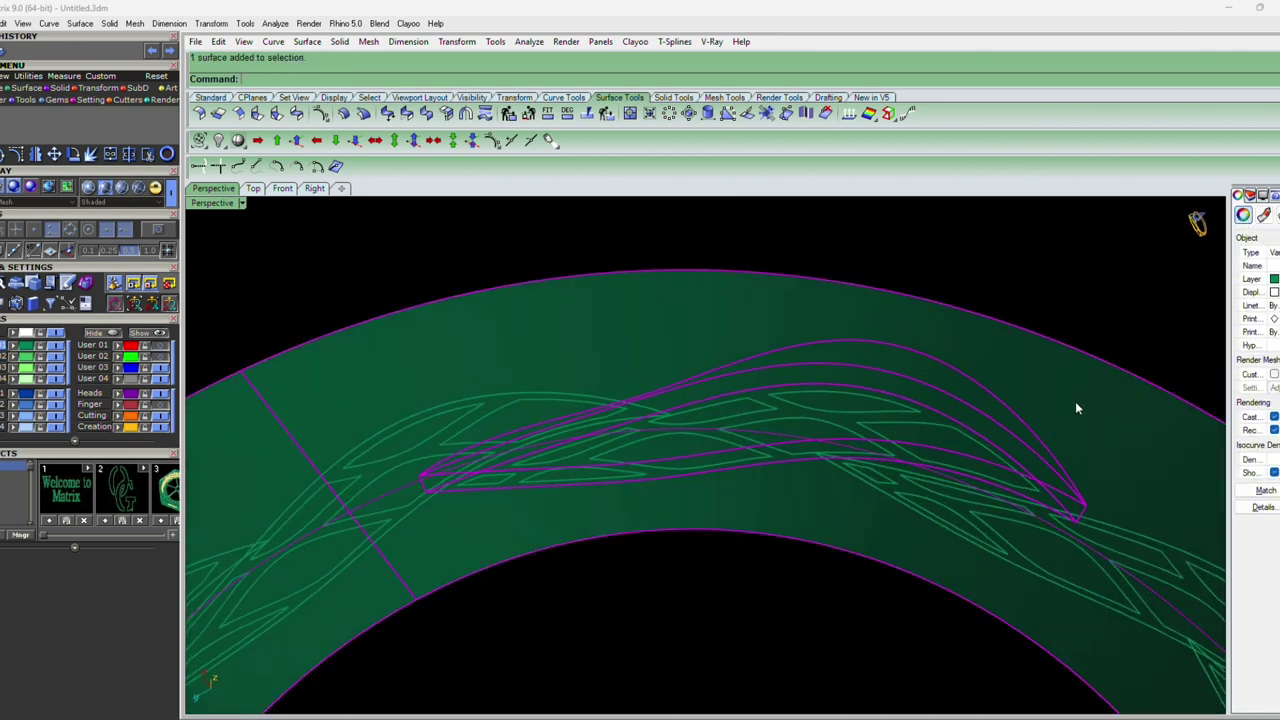
key("ctrl+a")
key("ctrl+h")
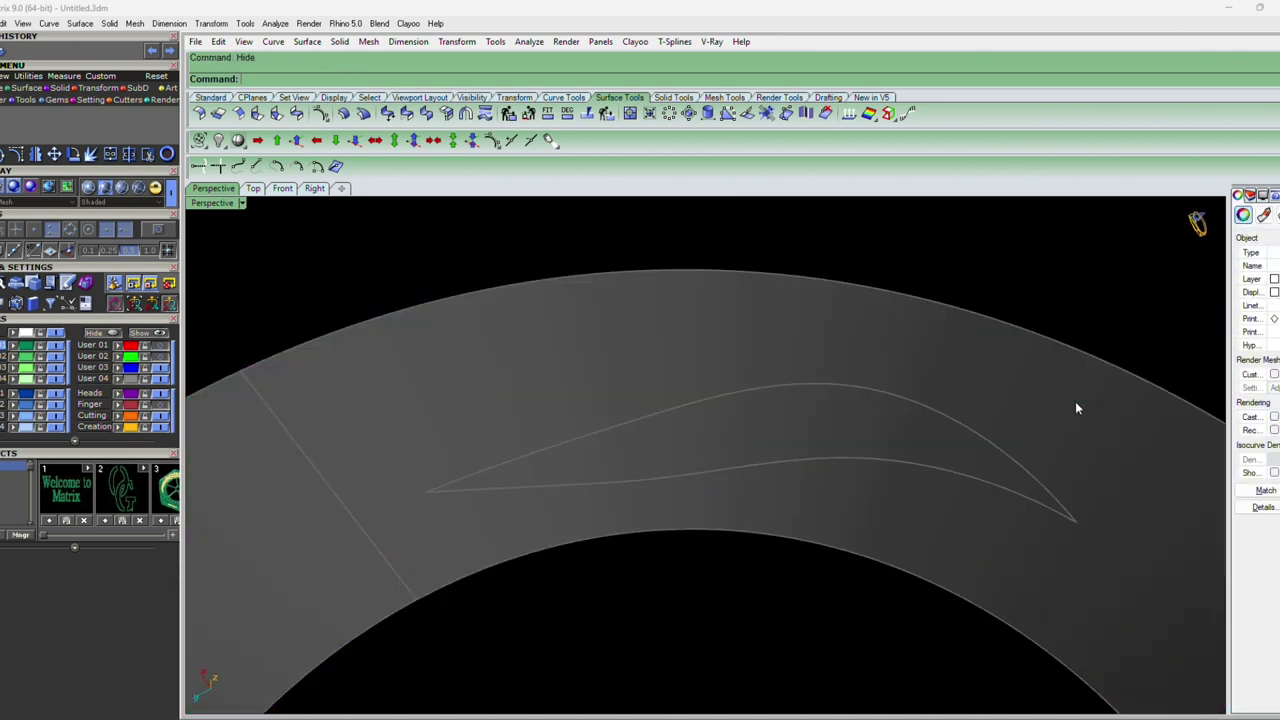
right_click_drag(1019, 423, 1019, 466)
Unlock the band and leaf outline, then delete them
key("Return")
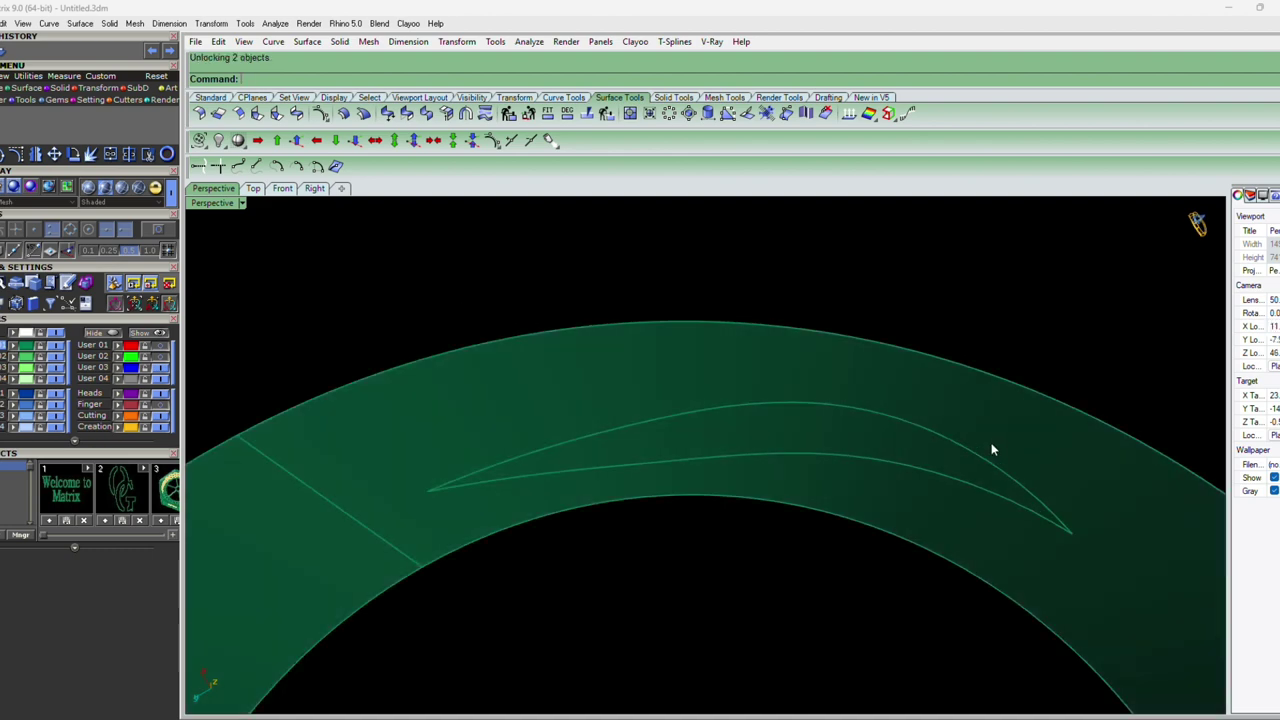
right_click_drag(1016, 542, 986, 520)
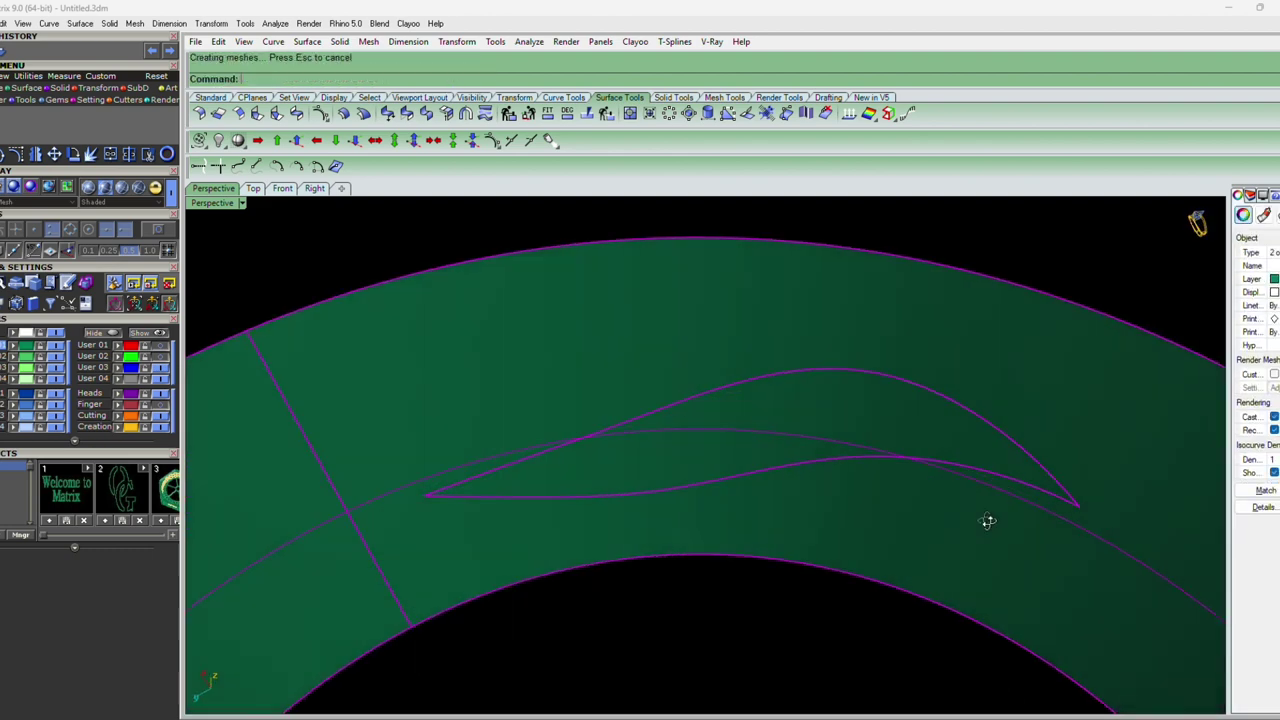
scroll(1020, 431, "down", 2)
key("Delete")
Select the blade and check it for open edges with ShowEdges
left_click(960, 392)
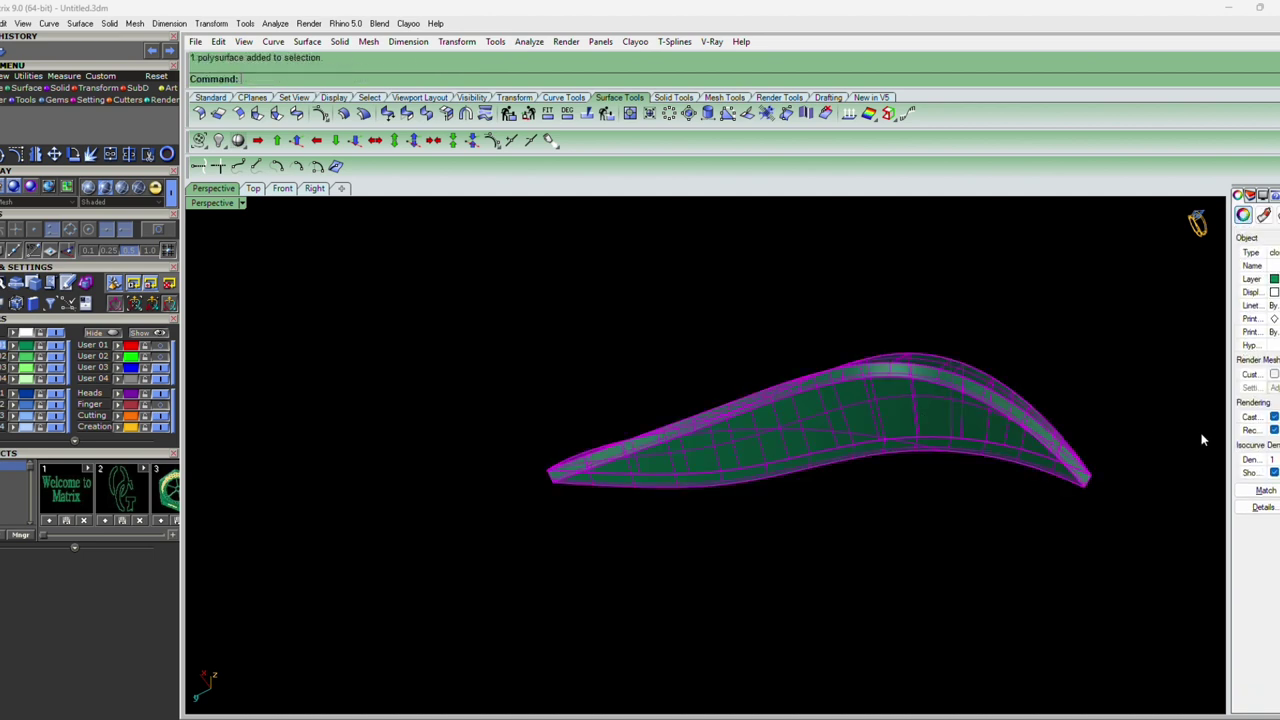
left_click(1166, 463)
left_click(881, 425)
type("ShowEdges")
key("Return")
left_click(96, 286)
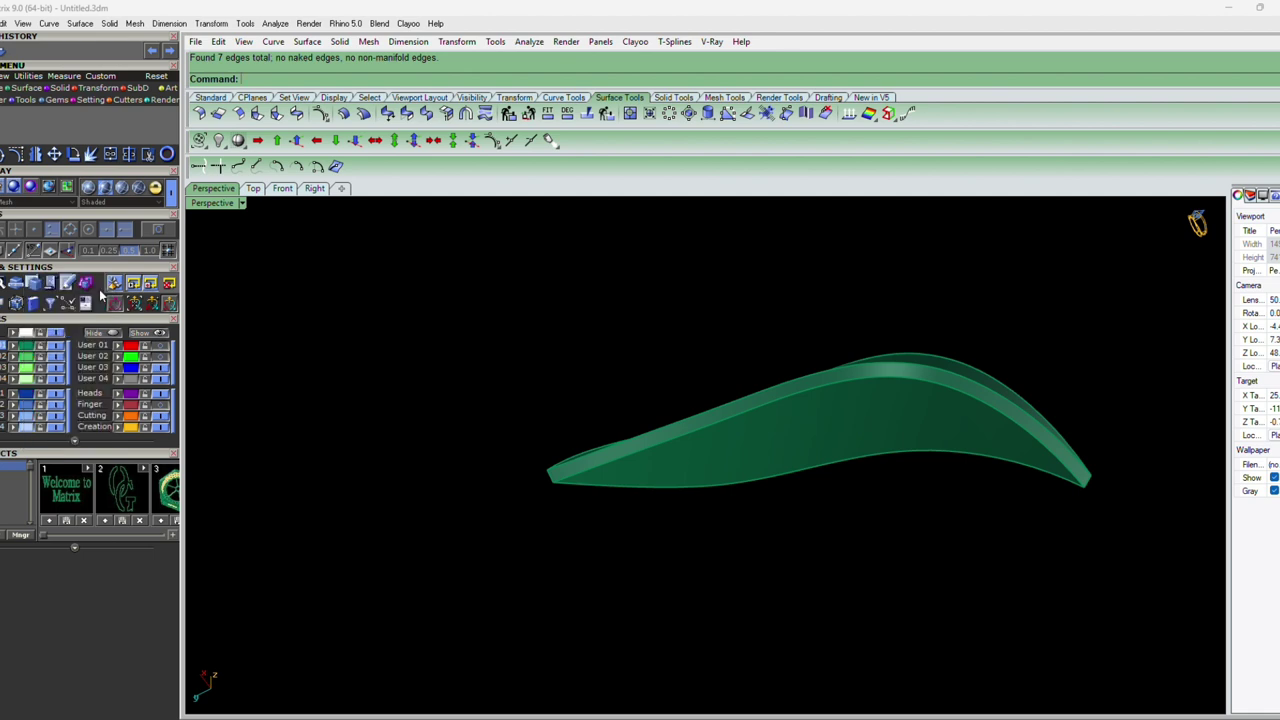
right_click_drag(803, 368, 729, 363, "shift")
Shell the blade 0.35 thick with its top face removed, then show the hidden lattice band
type("Showell")
key("Return")
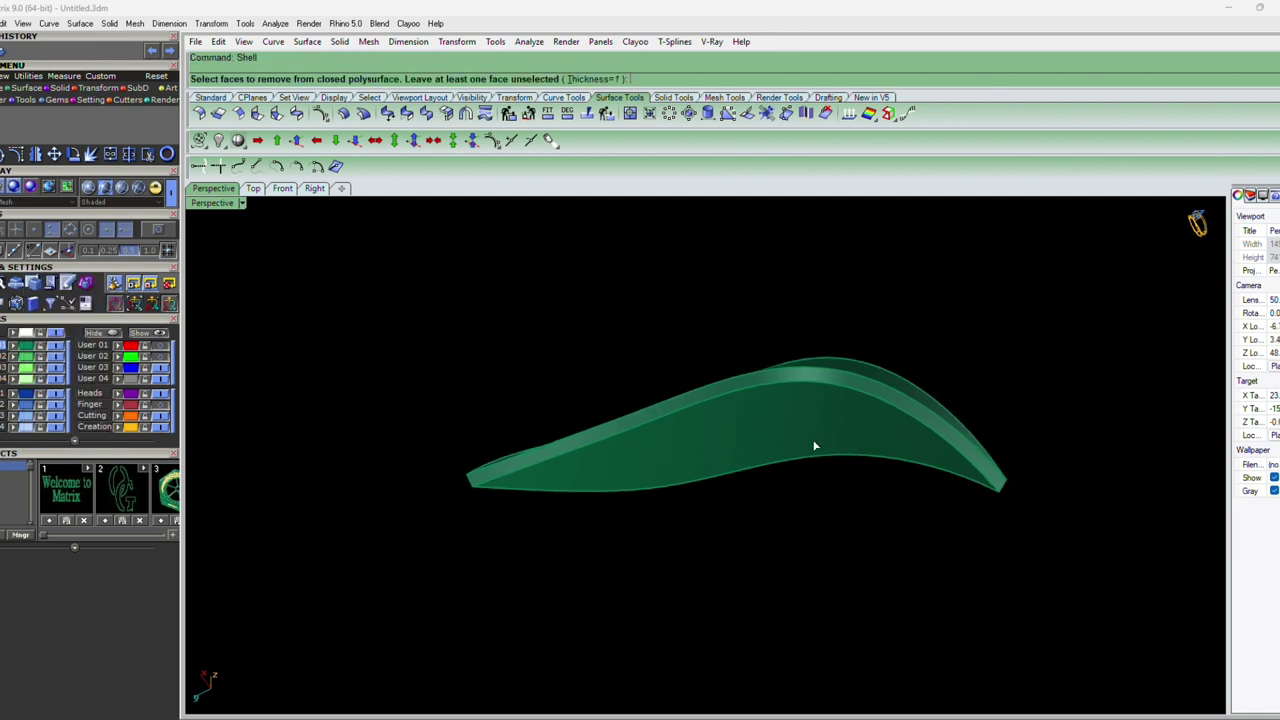
right_click_drag(846, 574, 847, 554)
type(".35")
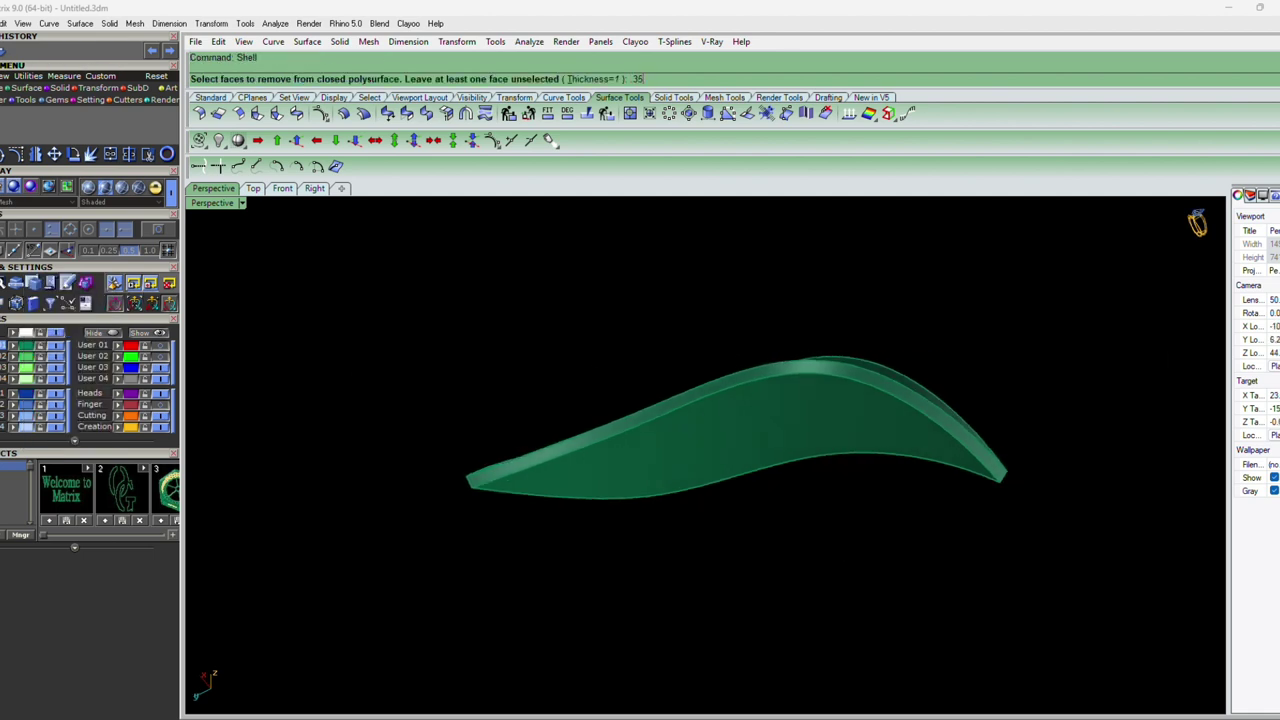
key("Return")
left_click(753, 433)
key("Return")
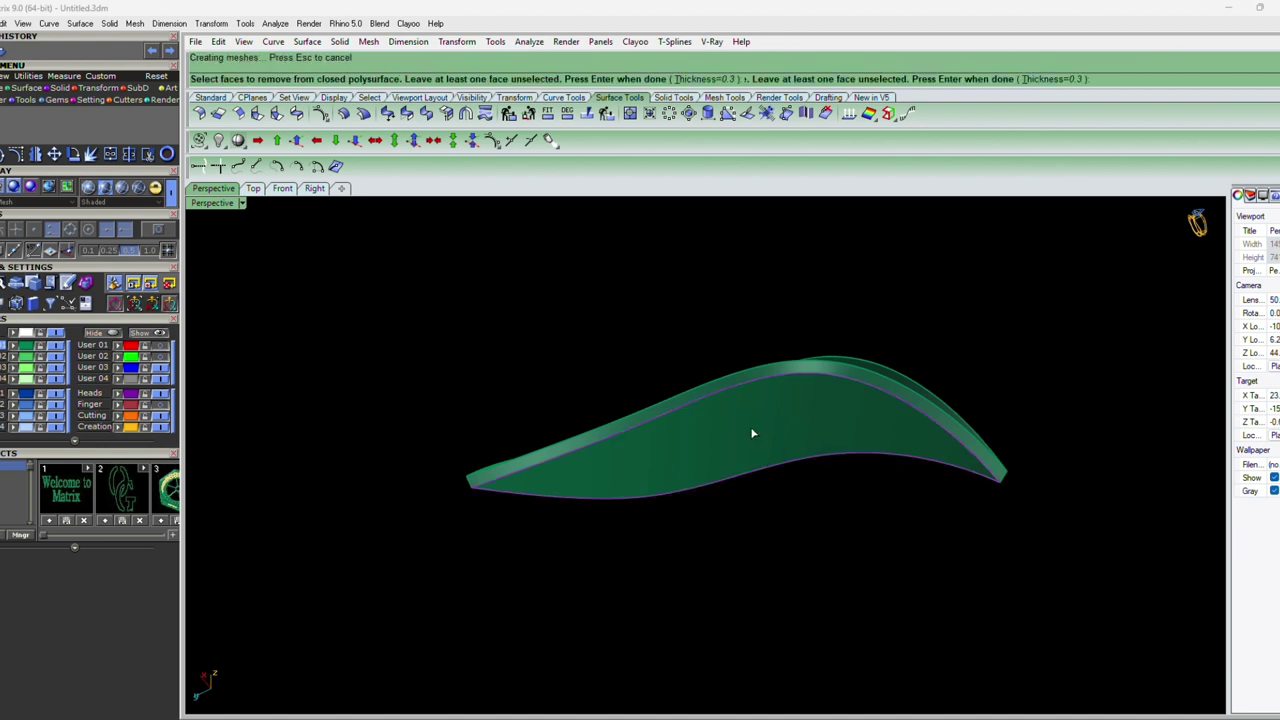
mouse_move(753, 433)
right_mouse_down()
mouse_move(903, 494)
mouse_move(898, 435)
mouse_move(897, 511)
right_mouse_up()
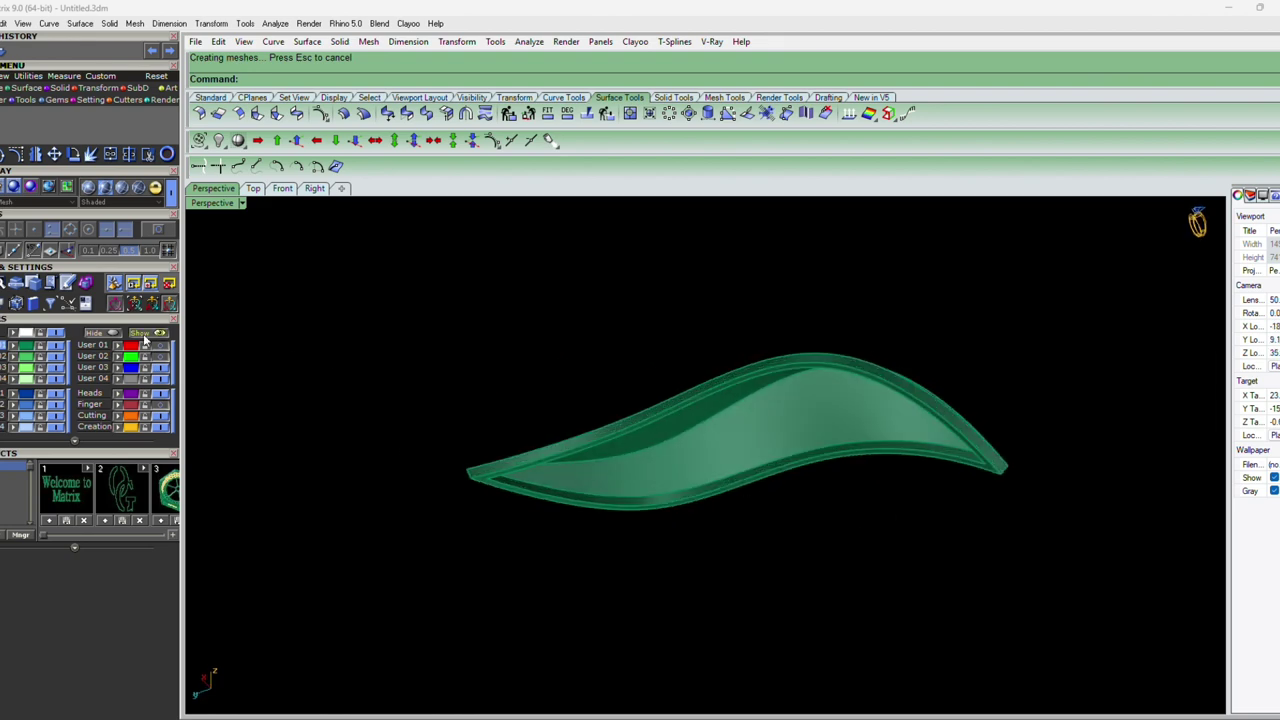
left_click(142, 333)
mouse_move(788, 405)
right_mouse_down()
mouse_move(789, 509)
mouse_move(760, 423)
mouse_move(766, 383)
mouse_move(811, 451)
mouse_move(956, 512)
mouse_move(789, 463)
mouse_move(741, 390)
right_mouse_up()
Isolate the green leaf piece by hiding the surrounding grey band pieces
mouse_move(741, 390)
left_mouse_down()
mouse_move(706, 297)
mouse_move(687, 368)
left_mouse_up()
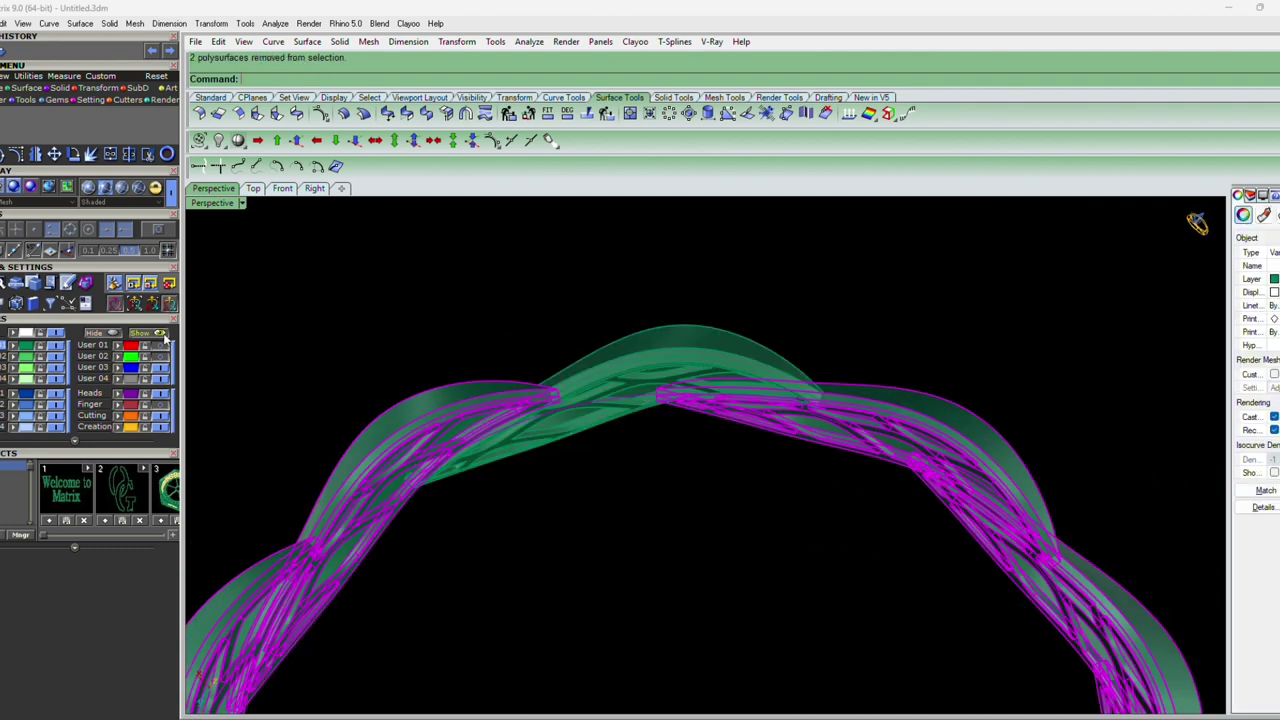
left_click(122, 383)
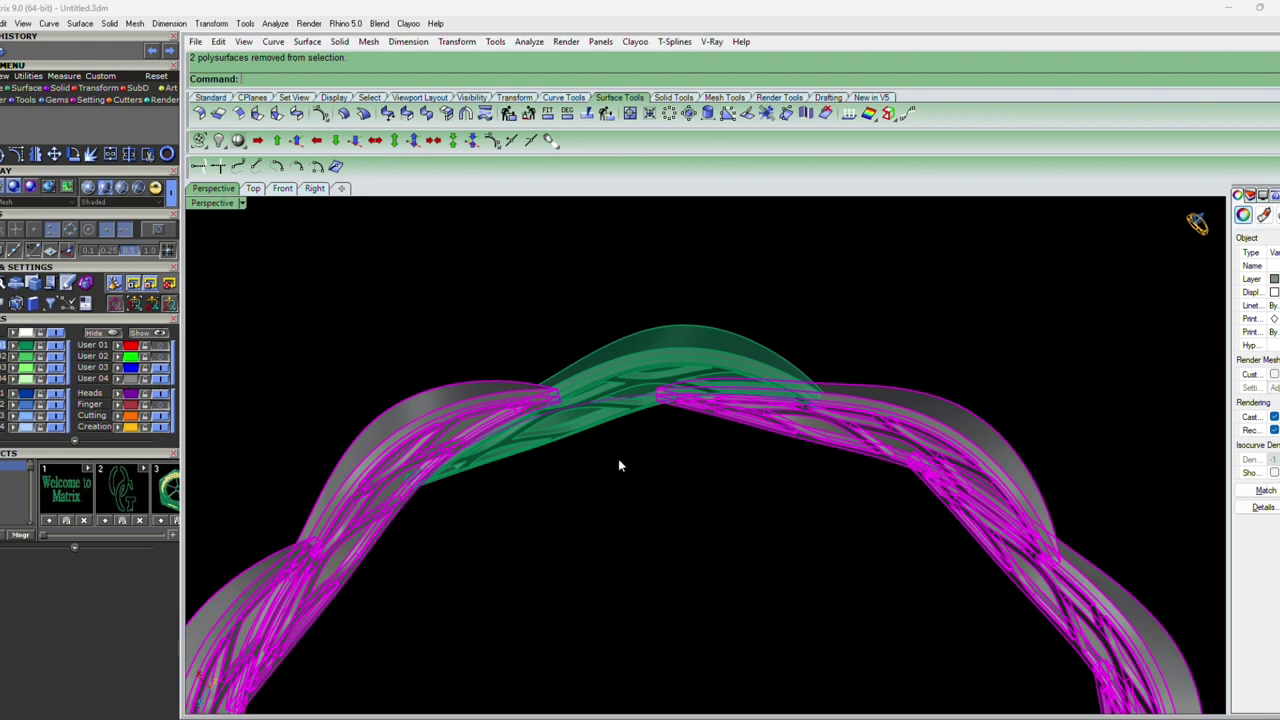
left_click(614, 412)
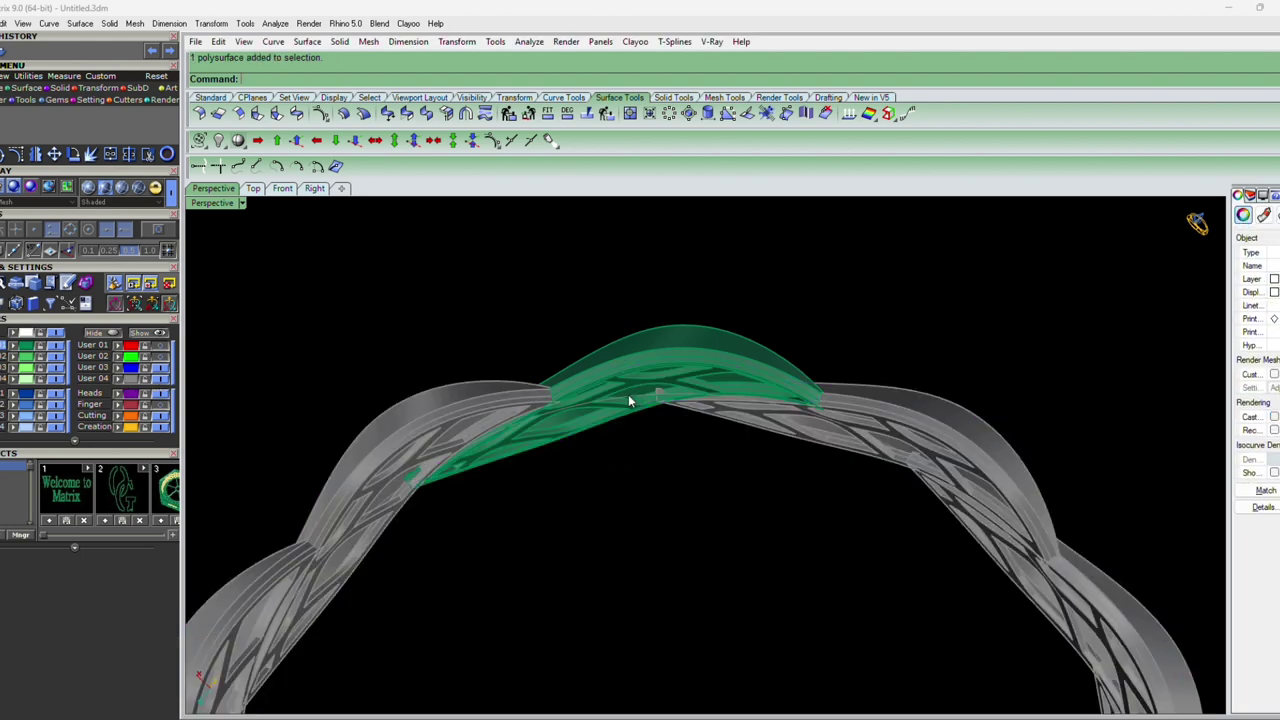
scroll(632, 396, "up", 2)
left_click(636, 393)
left_click(675, 431)
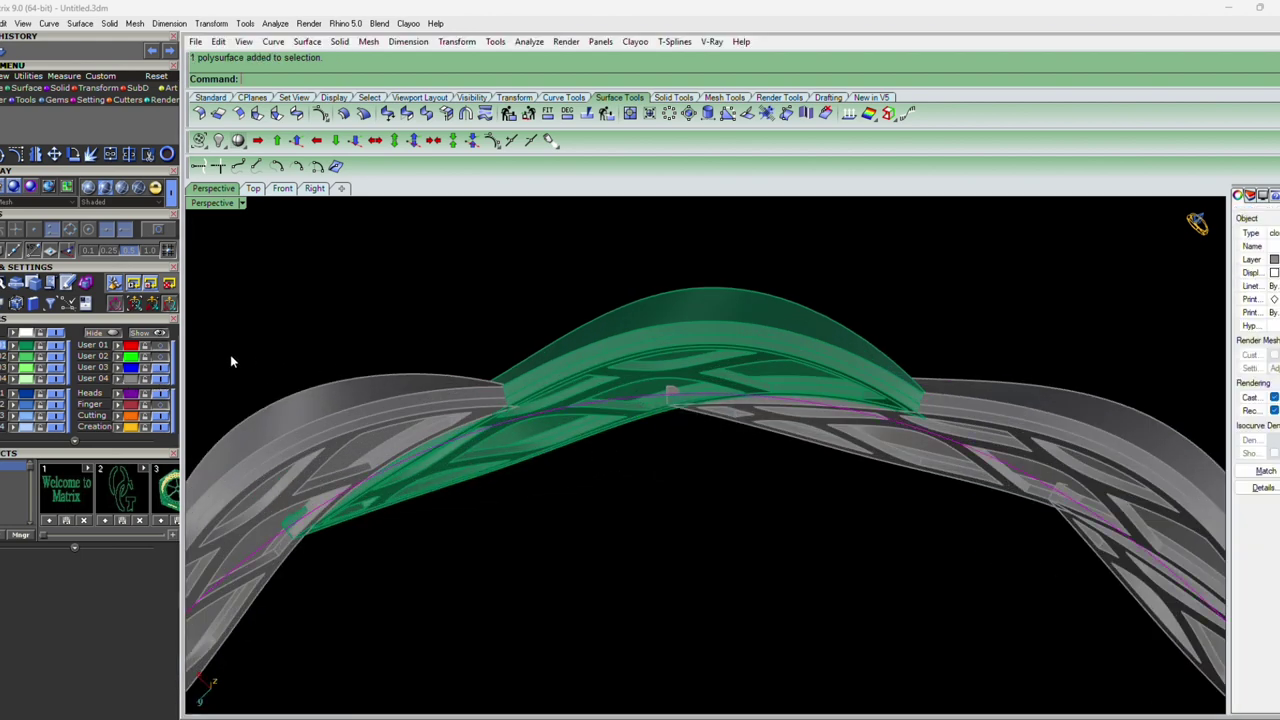
left_click(37, 347)
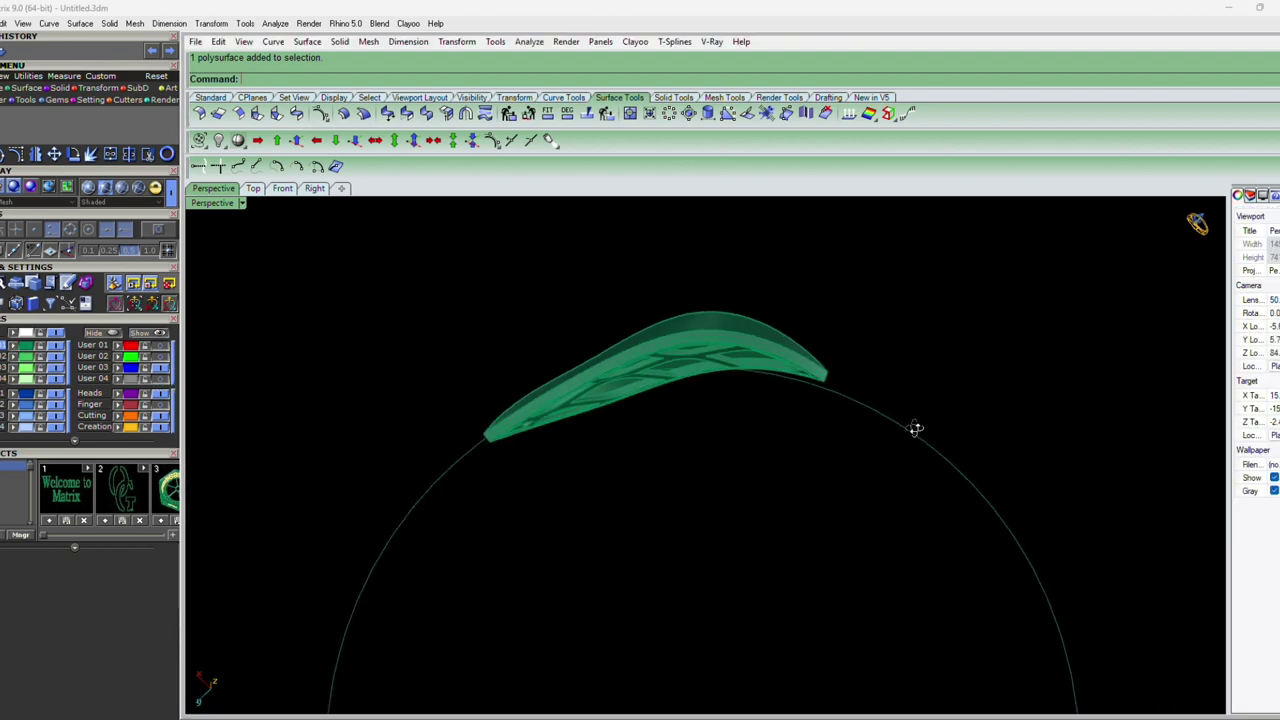
right_click_drag(915, 428, 366, 280)
left_click_drag(366, 280, 960, 489)
Polar-array the leaf piece around the ring centre with 10 items over 360°
type("ArrayPolar")
key("Return")
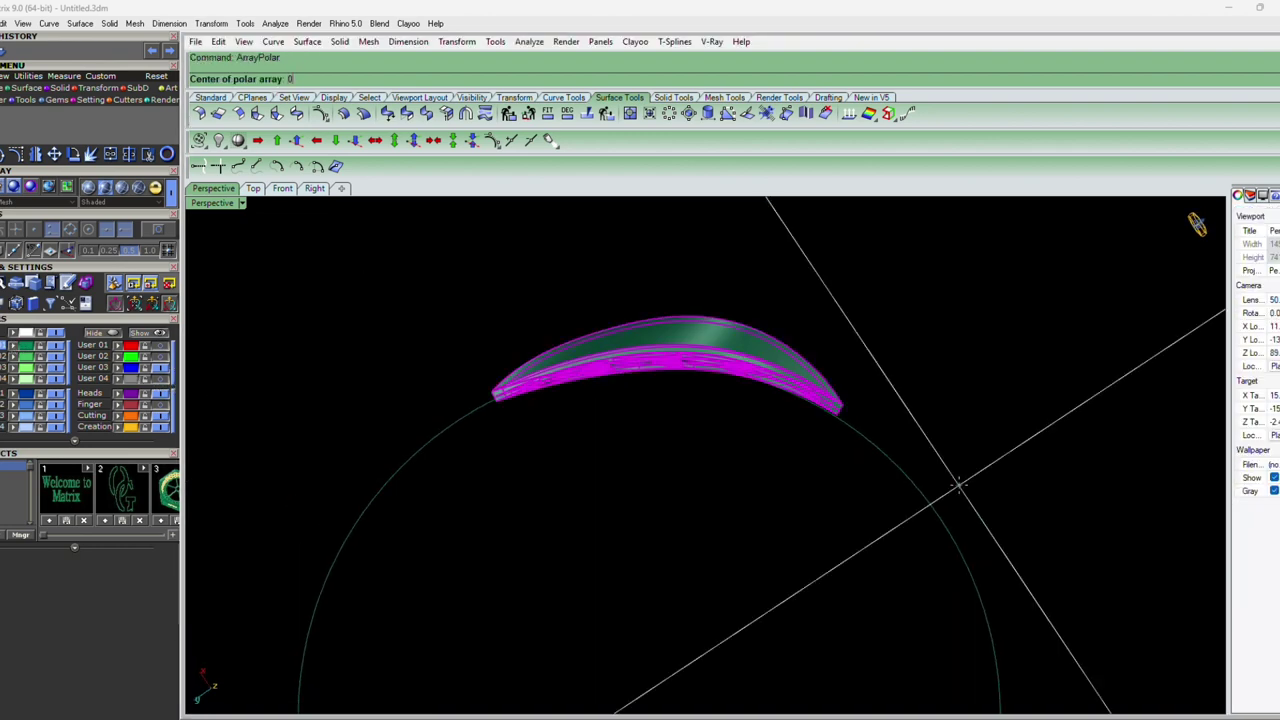
left_click(958, 487)
key("Return")
key("Return")
scroll(858, 430, "up", 2)
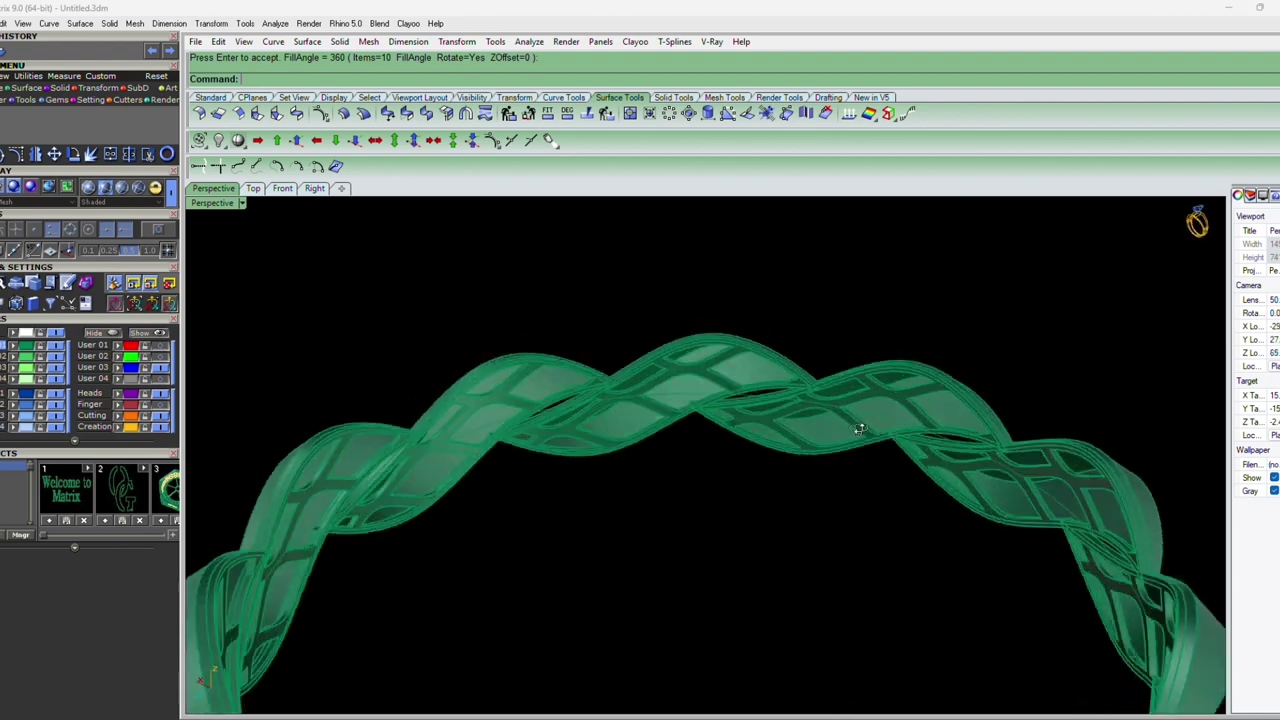
scroll(858, 430, "up", 3)
scroll(834, 401, "up", 3)
scroll(825, 405, "down", 2)
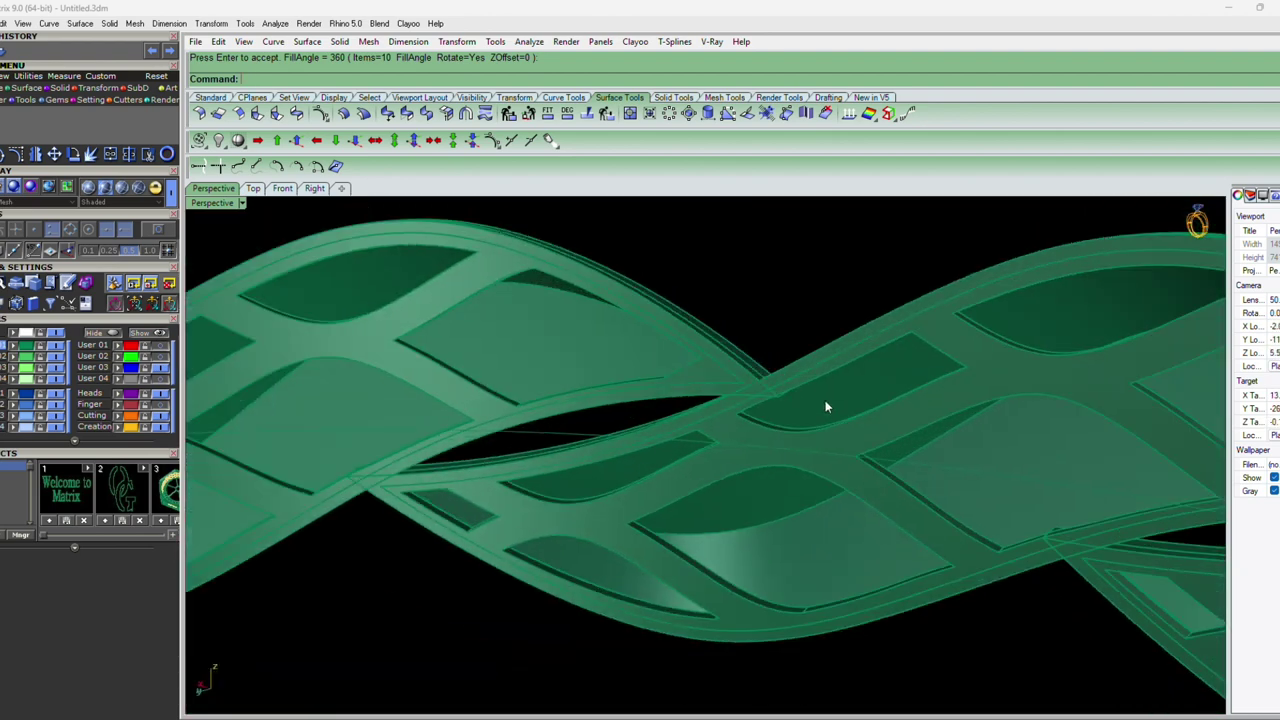
scroll(826, 403, "down", 3)
scroll(837, 400, "down", 3)
mouse_move(854, 408)
right_mouse_down()
mouse_move(723, 543)
mouse_move(814, 417)
mouse_move(804, 530)
mouse_move(803, 477)
mouse_move(737, 386)
mouse_move(700, 451)
right_mouse_up()
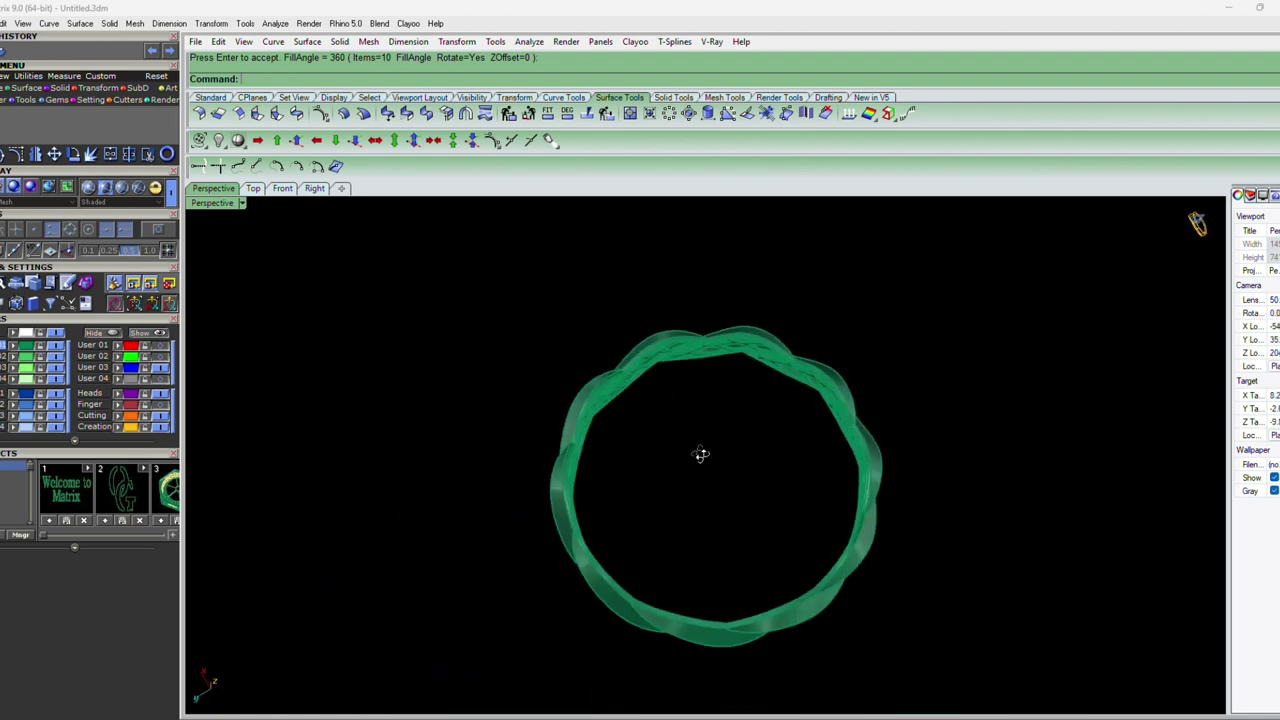
Turn on the red inner ring and struts layer and orbit to view the ring's top arc
left_click(157, 346)
right_click_drag(543, 432, 652, 413)
scroll(652, 413, "up", 5)
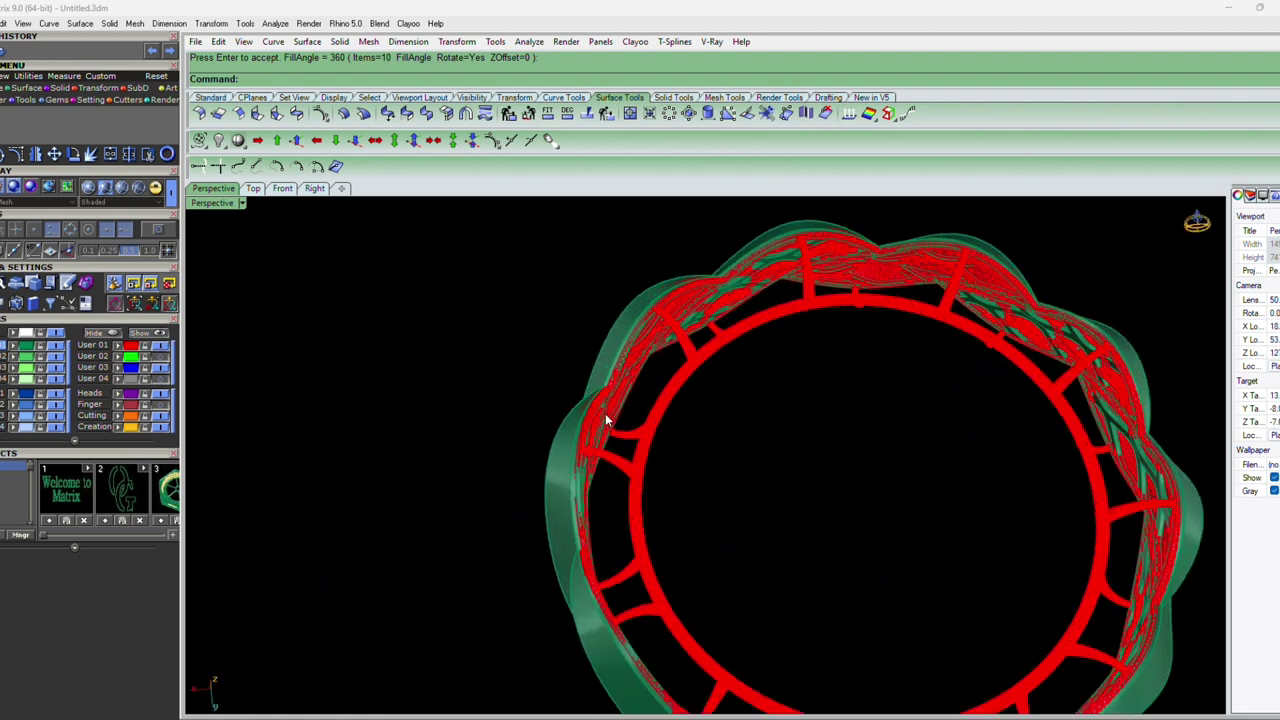
scroll(605, 413, "up", 5)
scroll(592, 432, "up", 3)
scroll(664, 548, "up", 2)
mouse_move(657, 511)
right_mouse_down()
mouse_move(557, 551)
mouse_move(851, 466)
mouse_move(879, 421)
right_mouse_up()
scroll(879, 421, "down", 3)
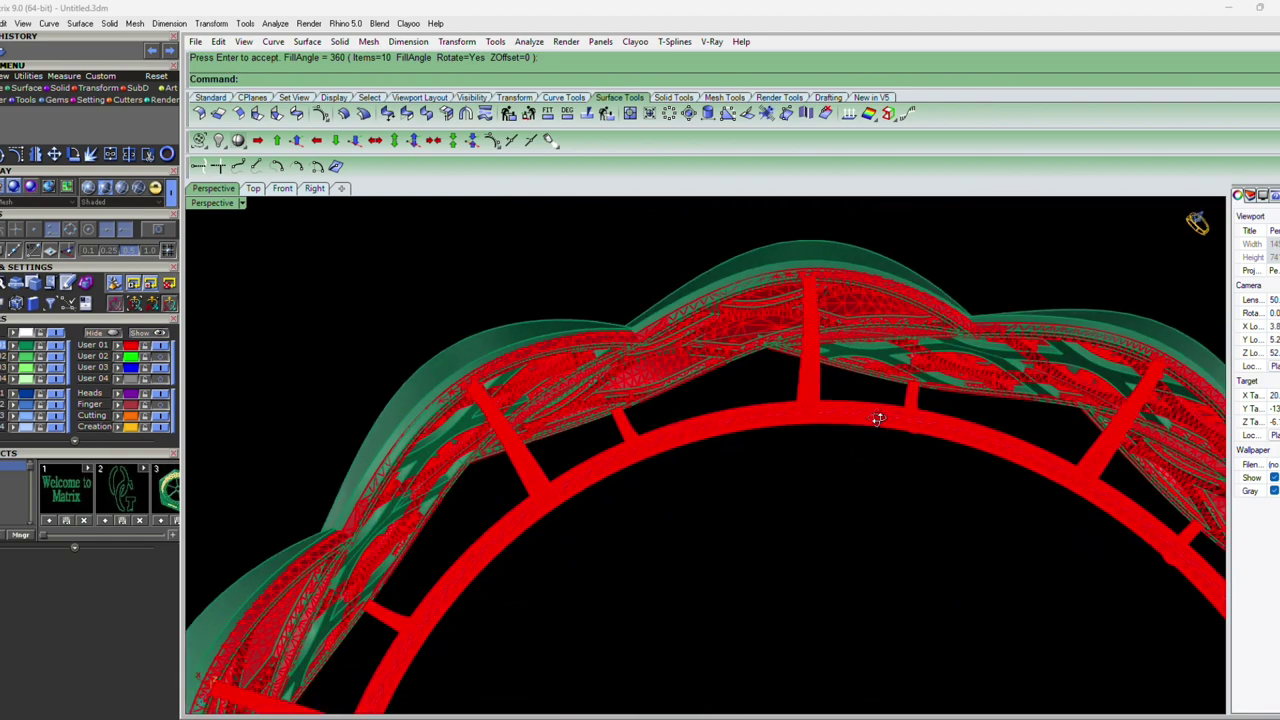
scroll(876, 465, "down", 3)
scroll(876, 465, "down", 2)
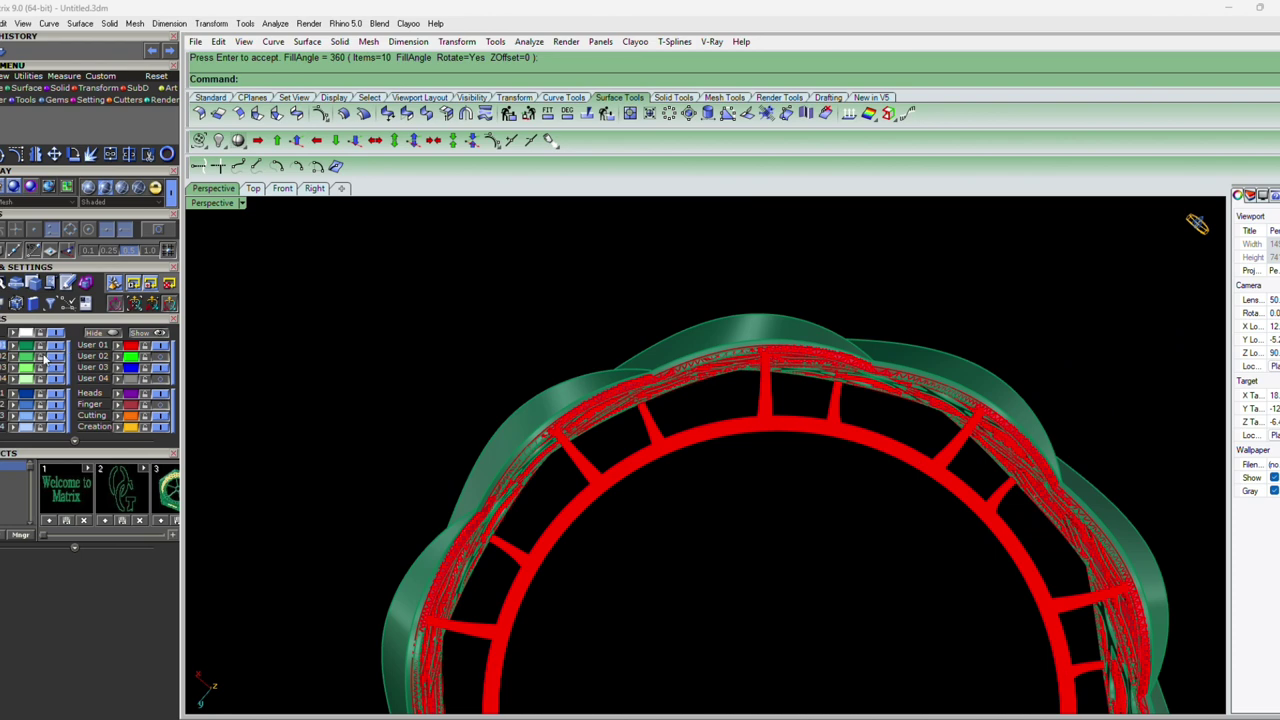
Select all the ring's band pieces, then clear the selection and repeat the polar array
left_click(38, 364)
key("Escape")
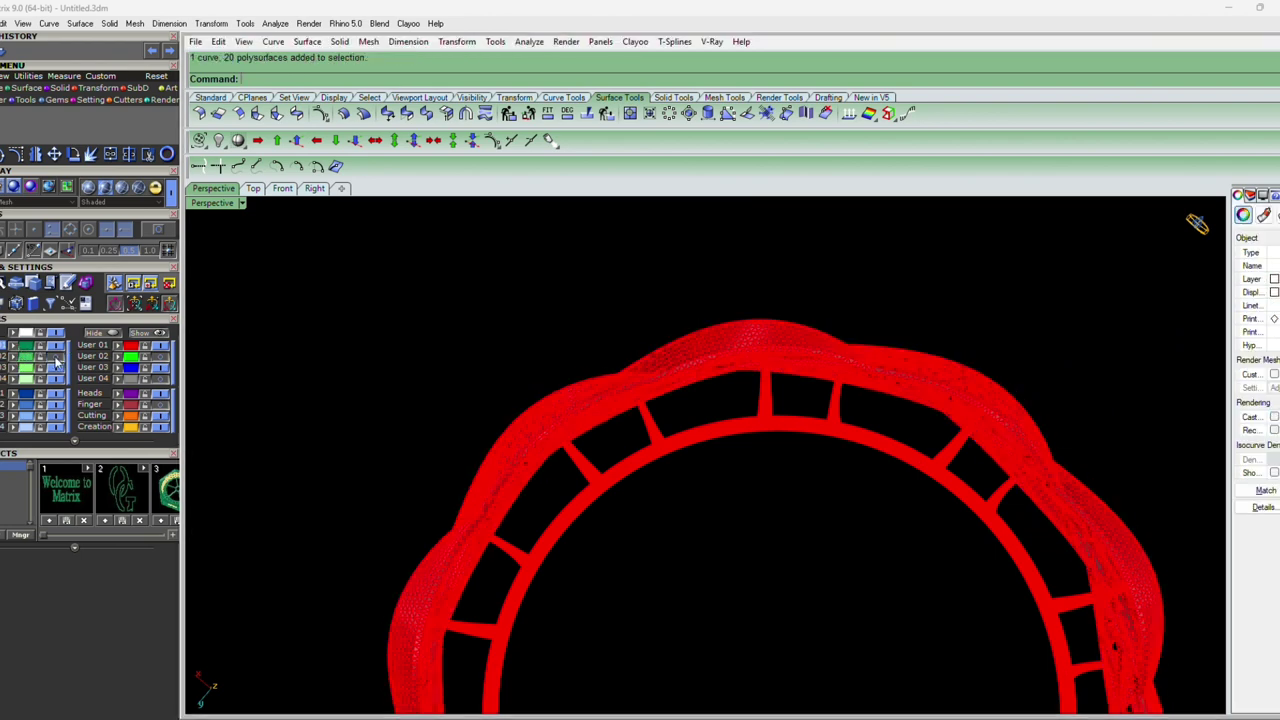
key("Return")
mouse_move(820, 414)
right_mouse_down()
mouse_move(811, 463)
mouse_move(493, 477)
mouse_move(434, 529)
mouse_move(760, 394)
mouse_move(814, 523)
mouse_move(849, 480)
mouse_move(851, 506)
mouse_move(806, 520)
right_mouse_up()
scroll(815, 526, "up", 5)
scroll(872, 540, "up", 3)
scroll(871, 523, "down", 2)
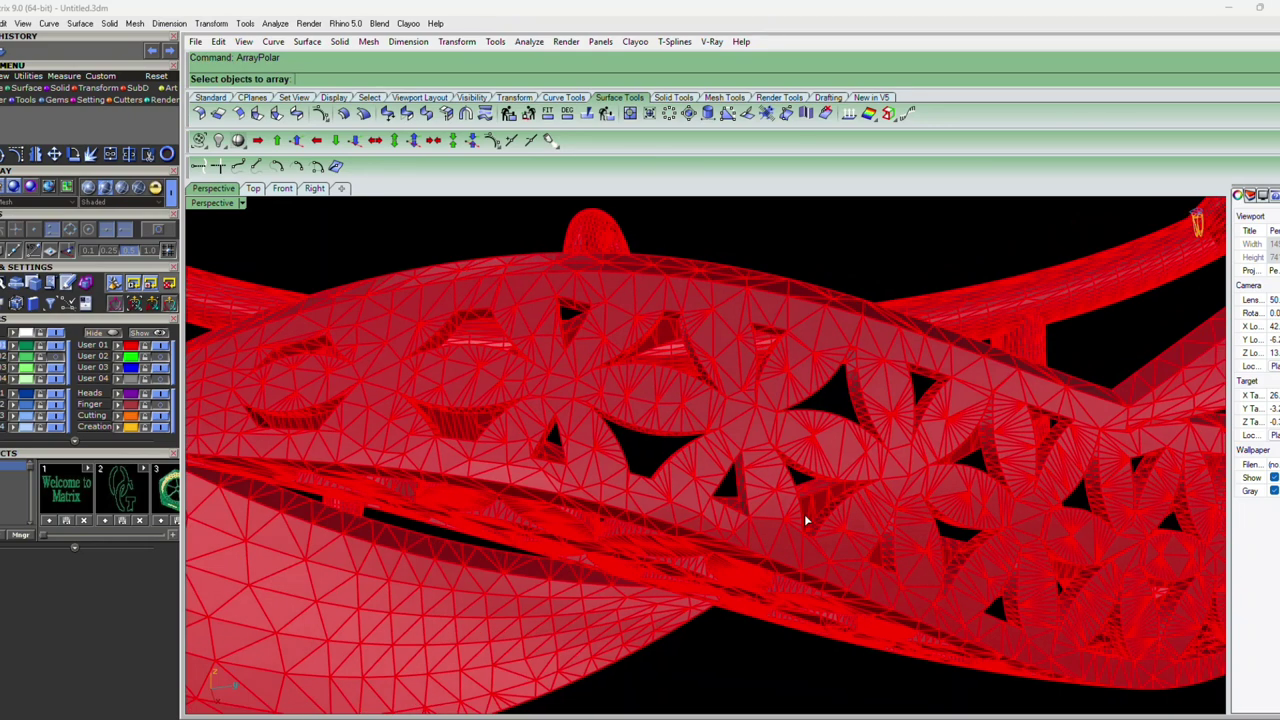
Cancel the unfinished array prompt and start DupEdge on the lattice hole edges
scroll(850, 518, "up", 2)
scroll(820, 515, "up", 2)
scroll(780, 480, "up", 3)
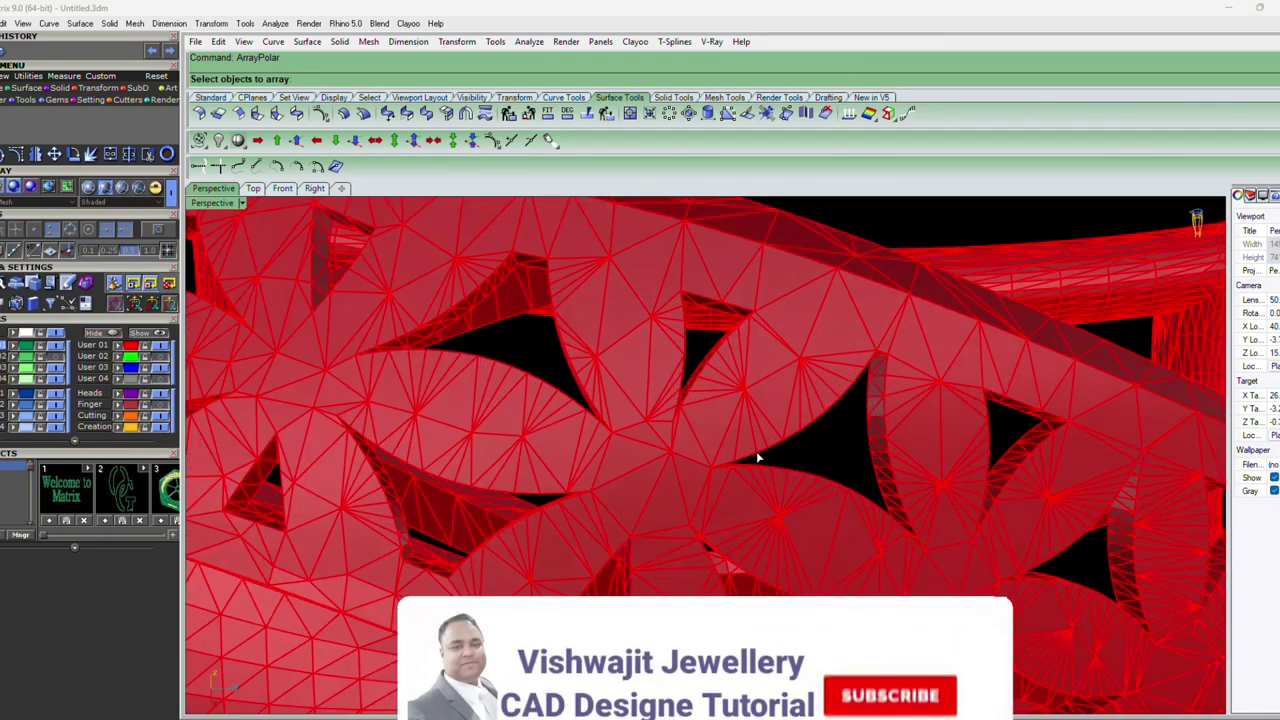
scroll(757, 457, "up", 3)
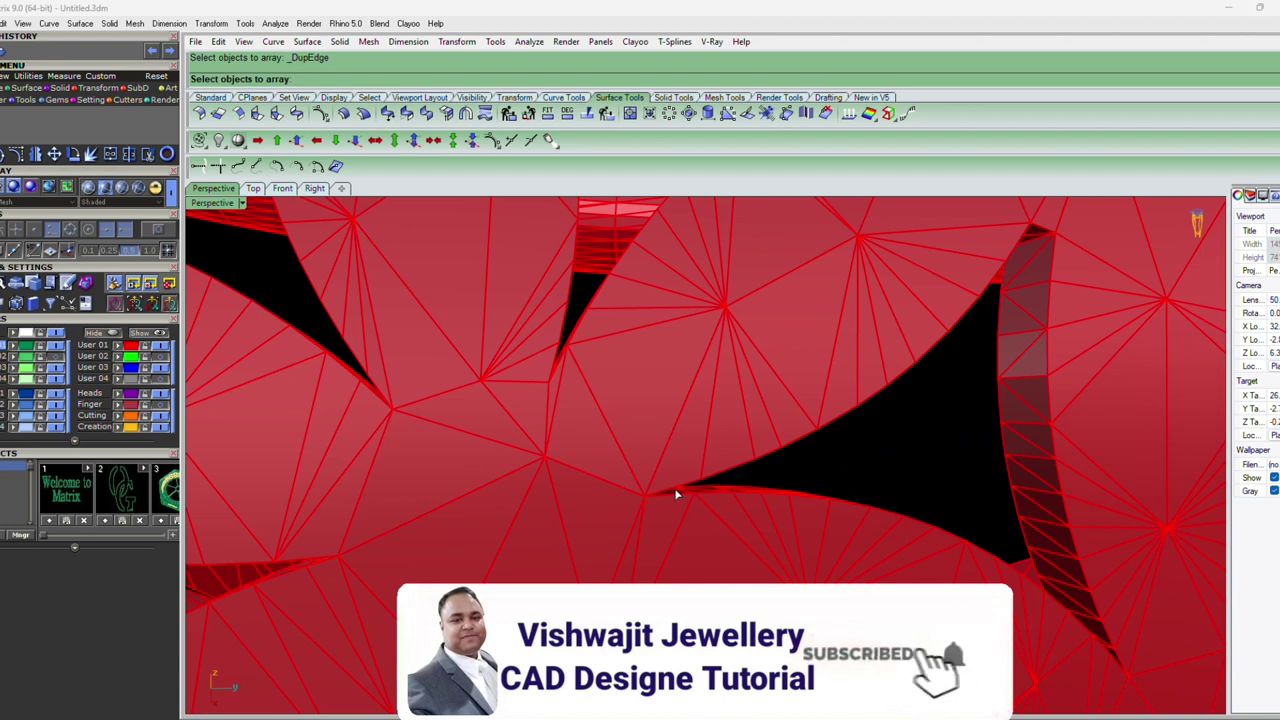
left_click(676, 490)
key("Escape")
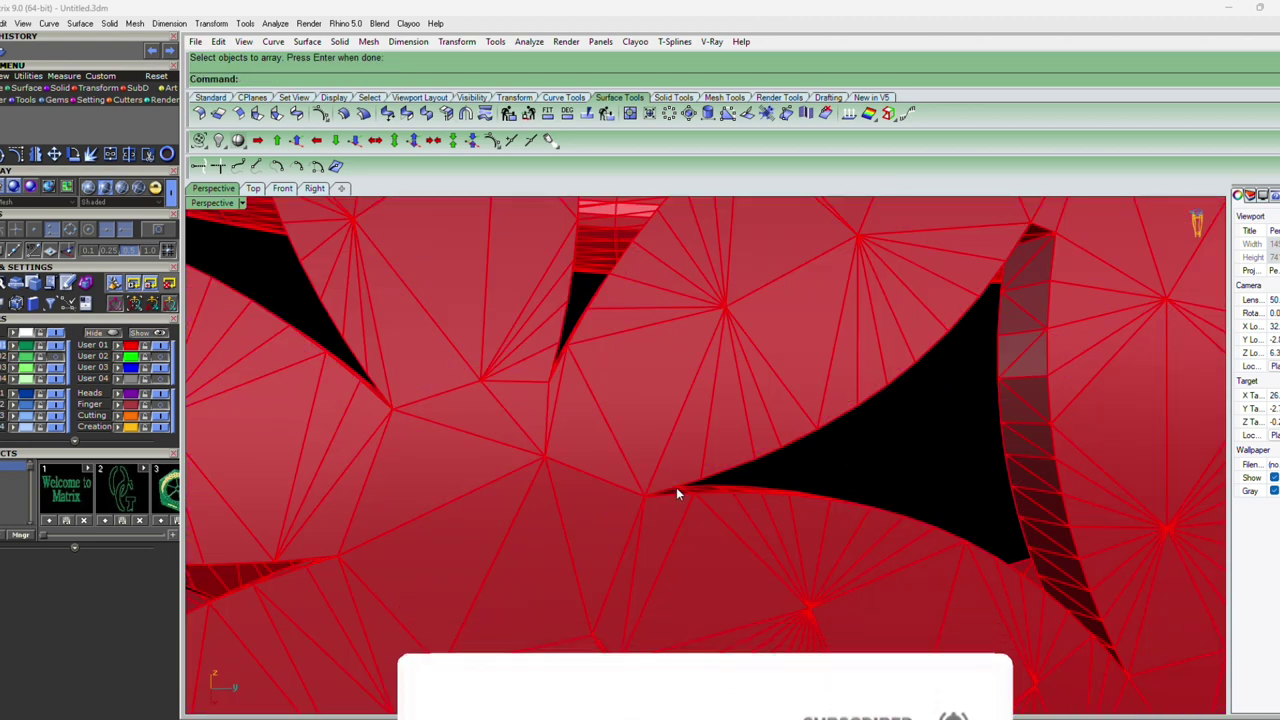
scroll(676, 490, "up", 3)
key("Return")
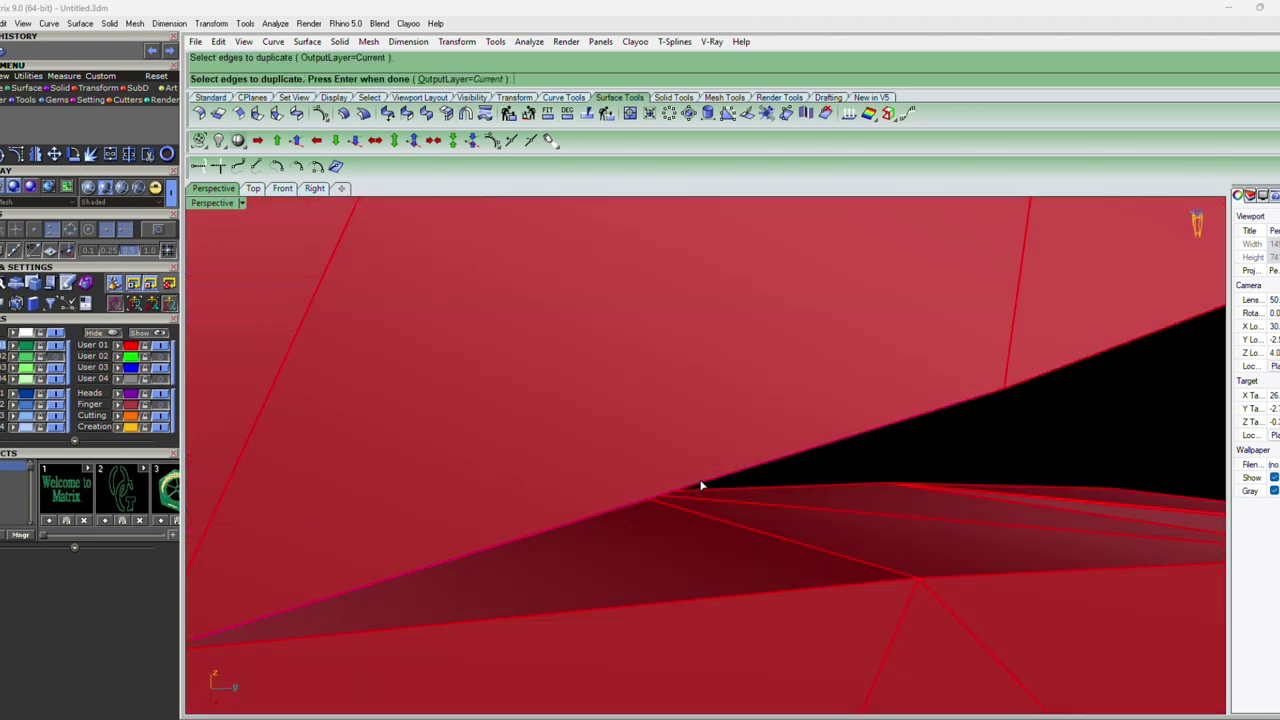
Zoom and orbit around the holed bar to bring several hole rims into view
scroll(701, 486, "down", 2)
scroll(746, 476, "down", 2)
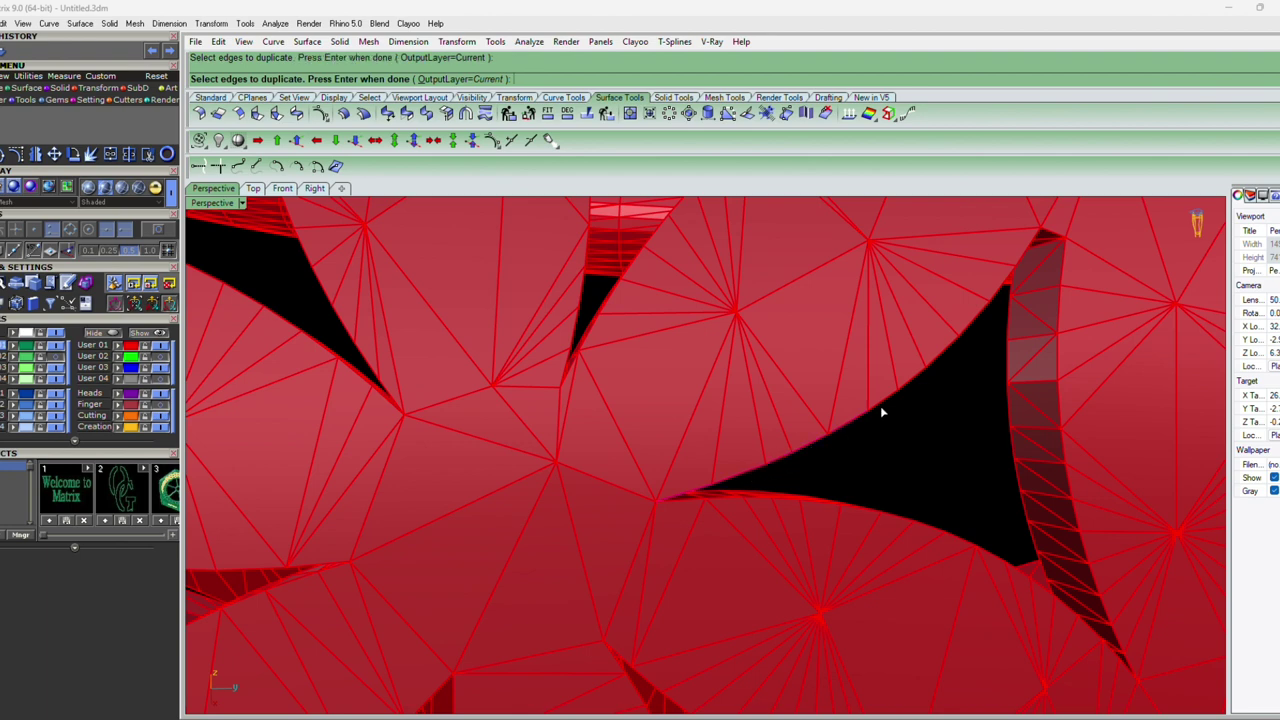
scroll(960, 443, "up", 2)
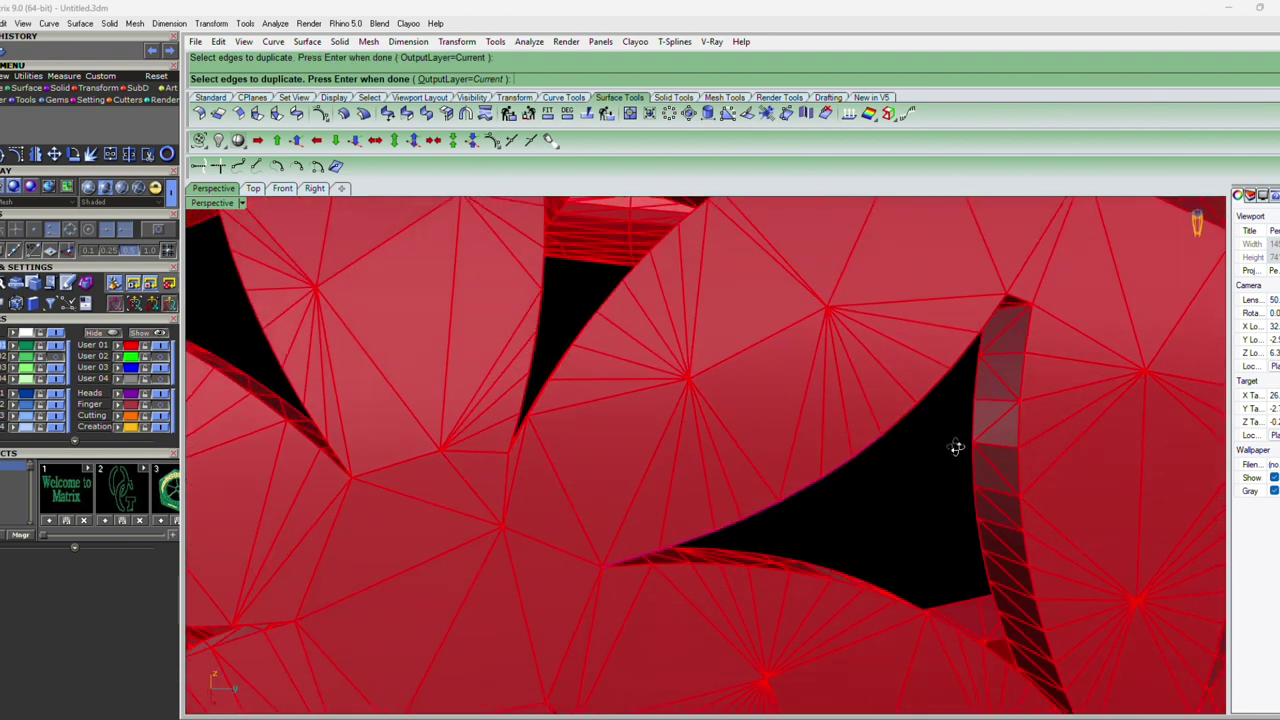
scroll(957, 449, "up", 2)
scroll(905, 535, "up", 2)
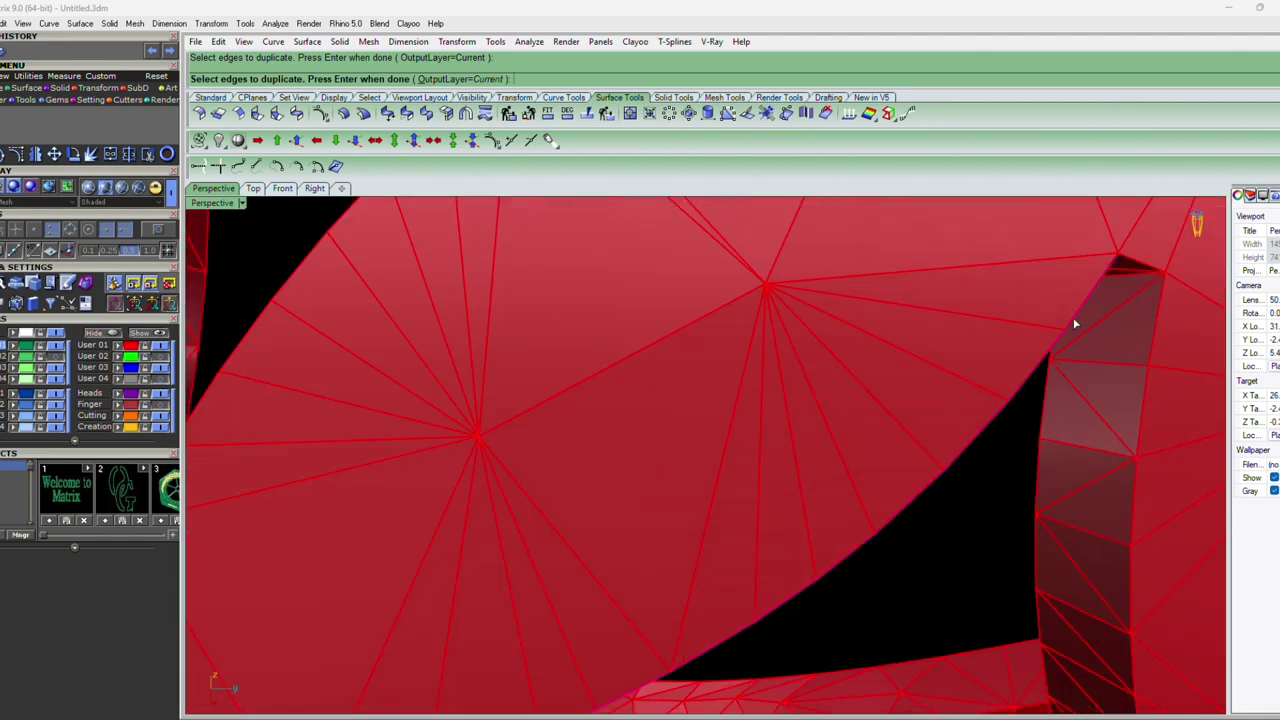
scroll(975, 441, "down", 3)
scroll(975, 441, "up", 1)
scroll(966, 440, "up", 2)
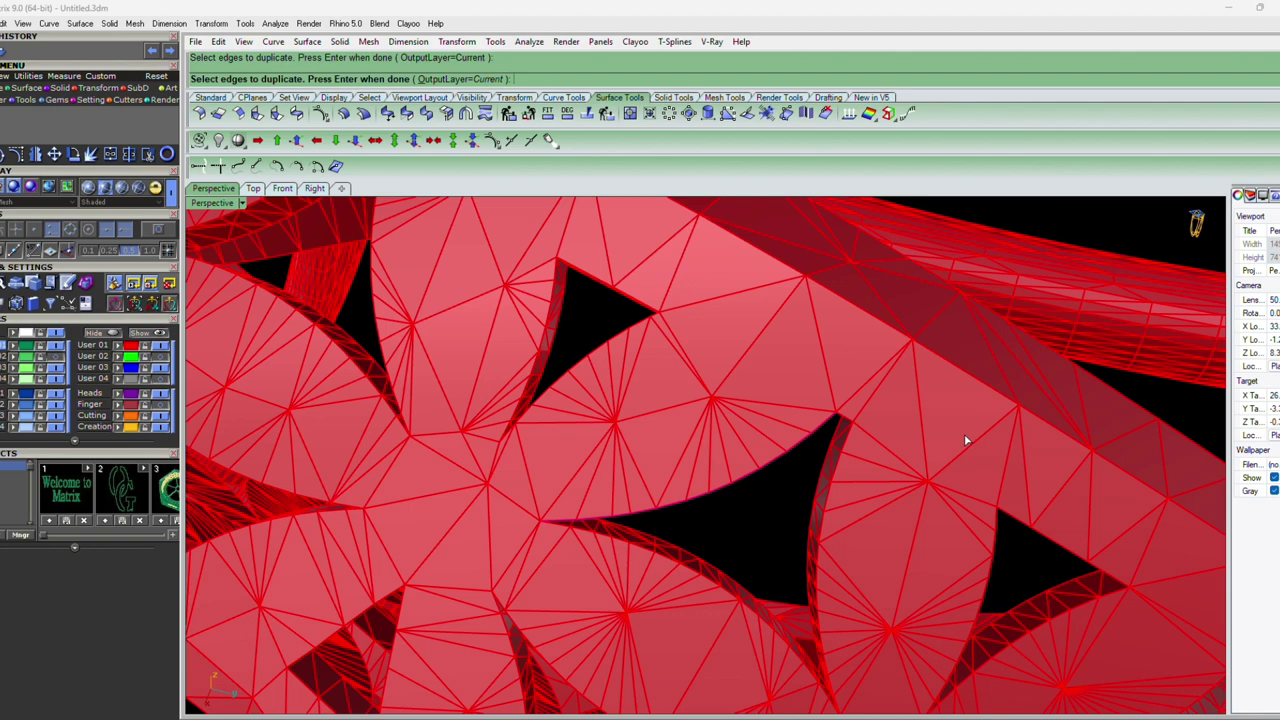
right_click_drag(897, 466, 910, 472)
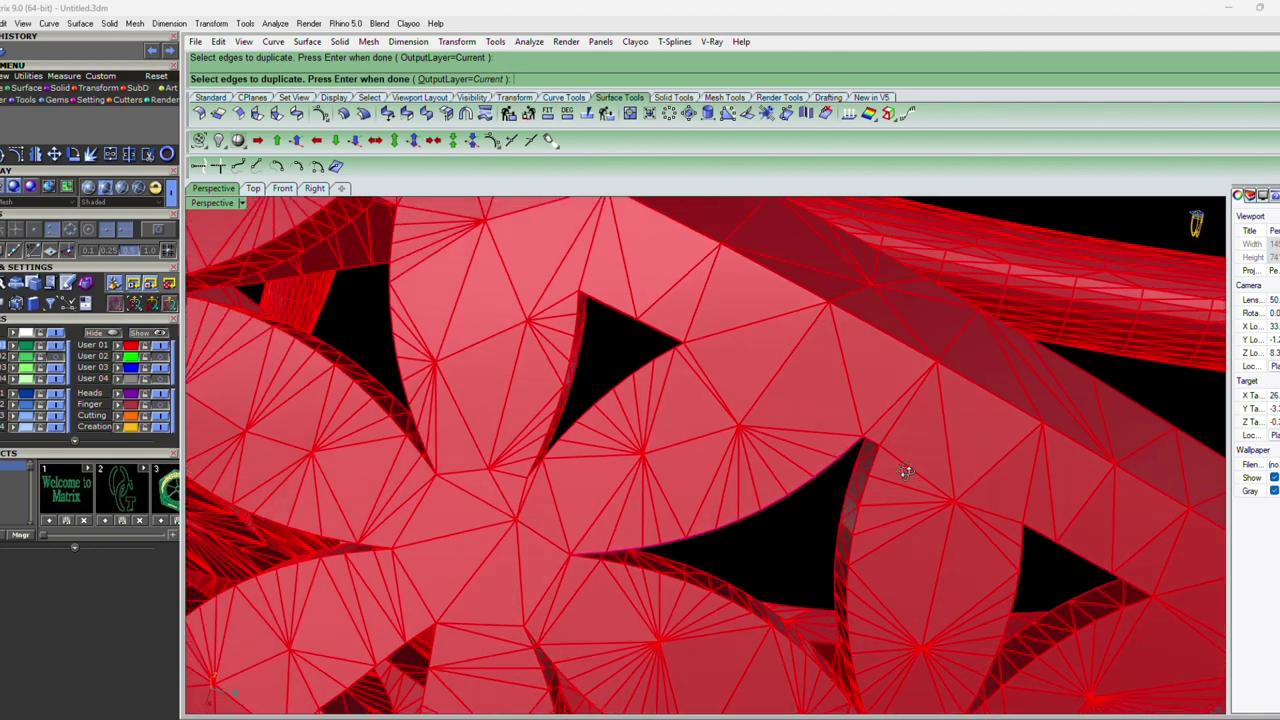
scroll(735, 388, "up", 2)
scroll(720, 375, "up", 3)
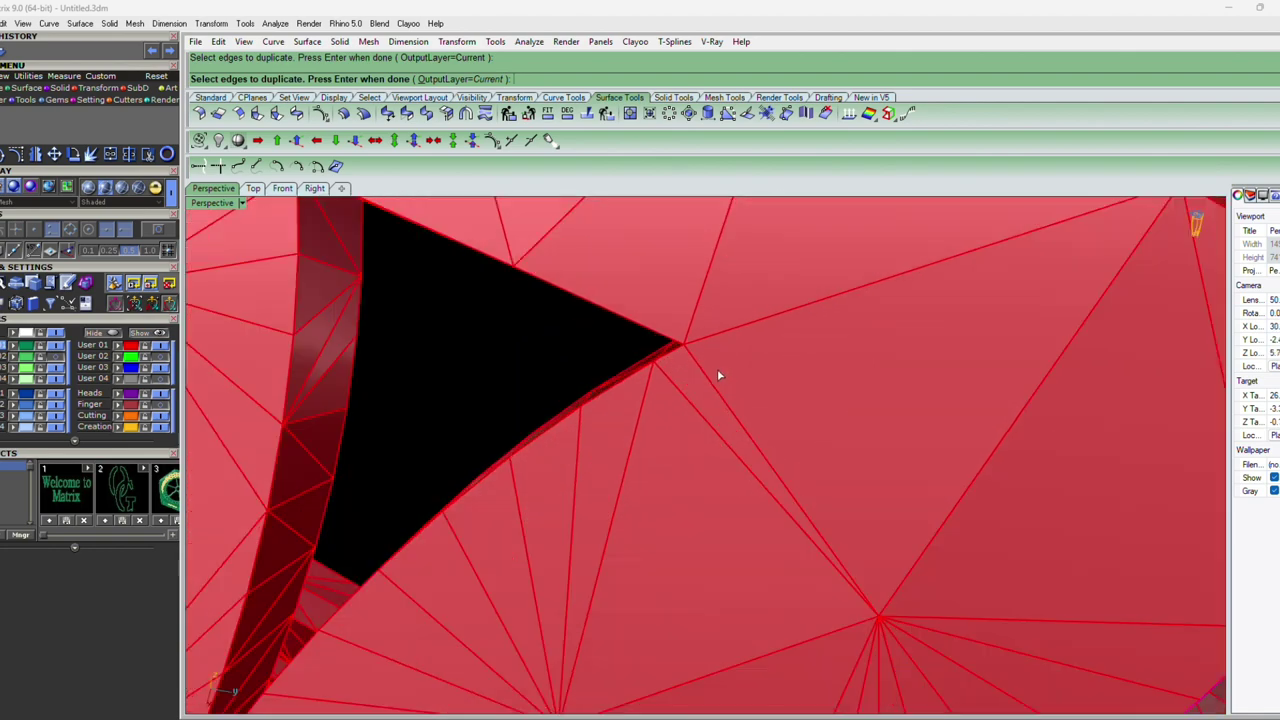
scroll(688, 360, "down", 2)
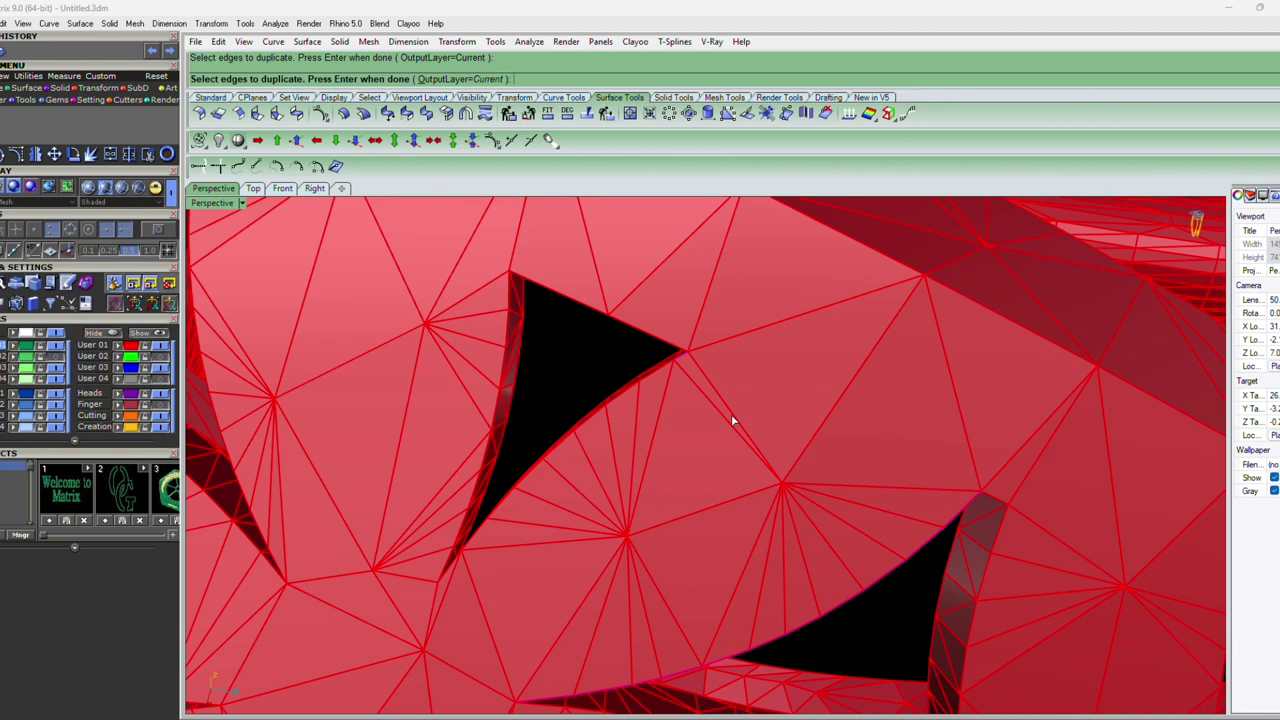
right_click_drag(731, 414, 787, 585)
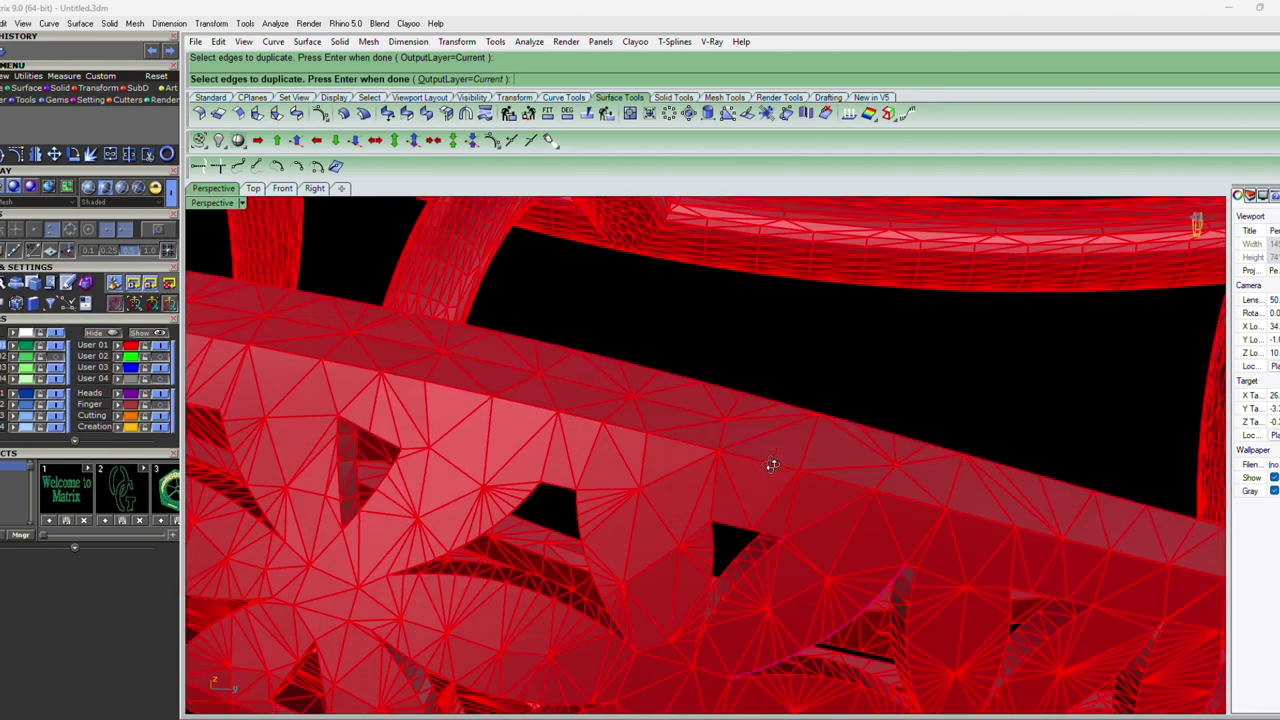
scroll(787, 585, "up", 10)
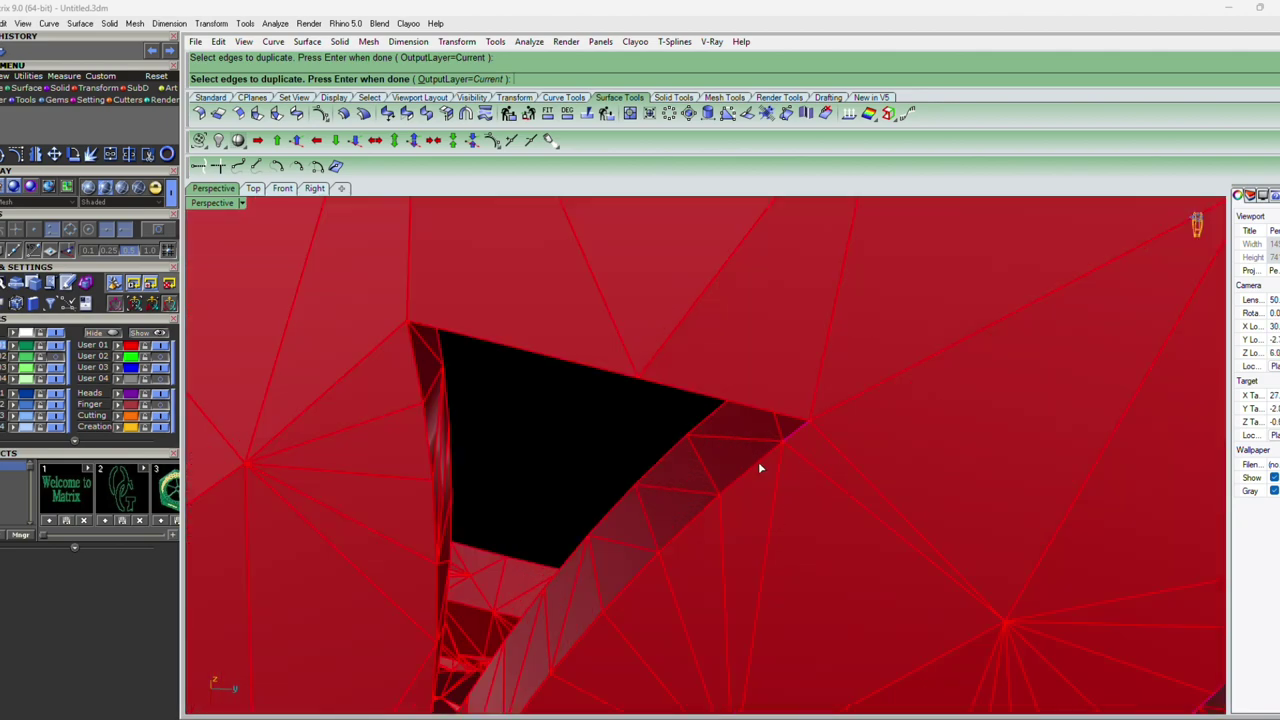
right_click_drag(637, 580, 768, 431)
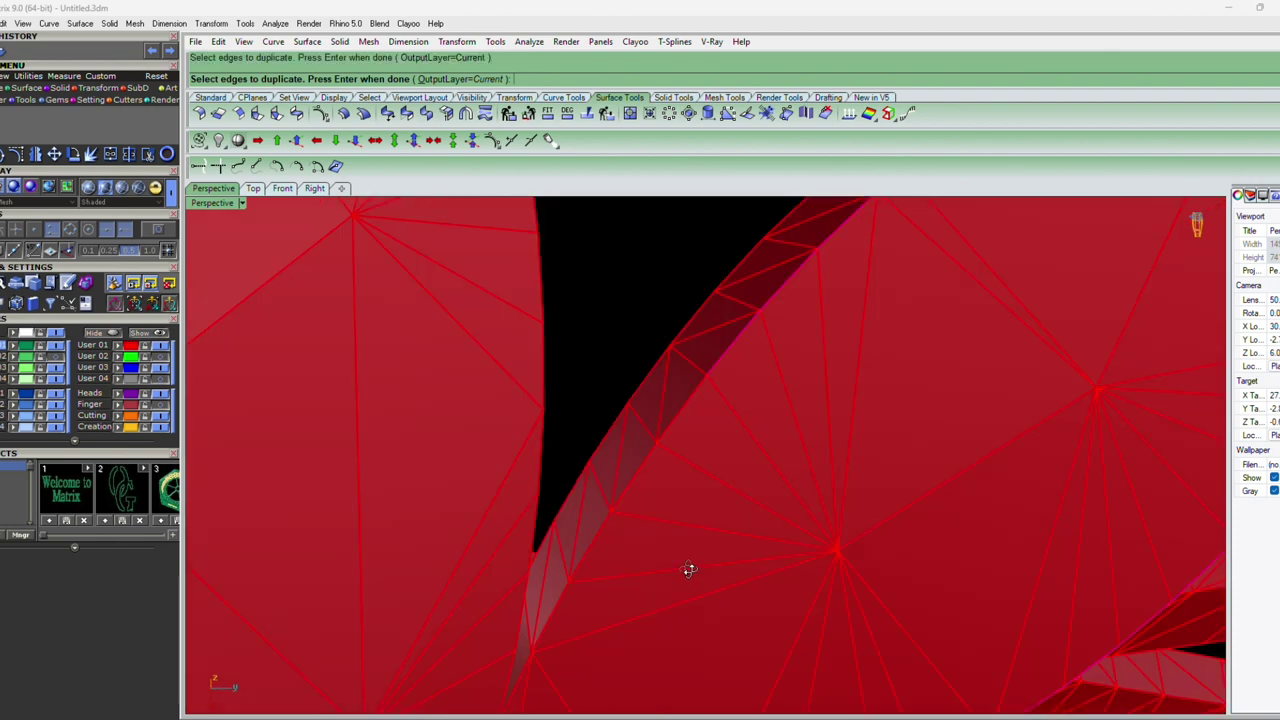
scroll(737, 386, "up", 3)
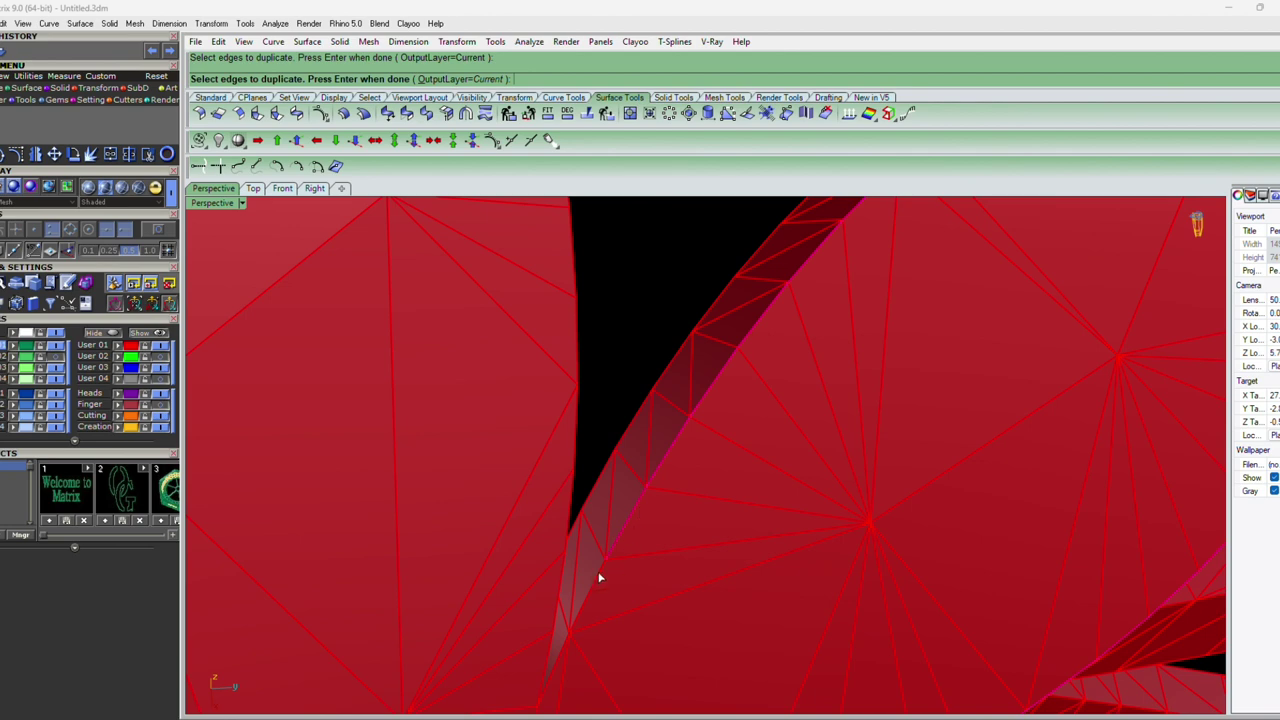
right_click_drag(606, 597, 585, 561)
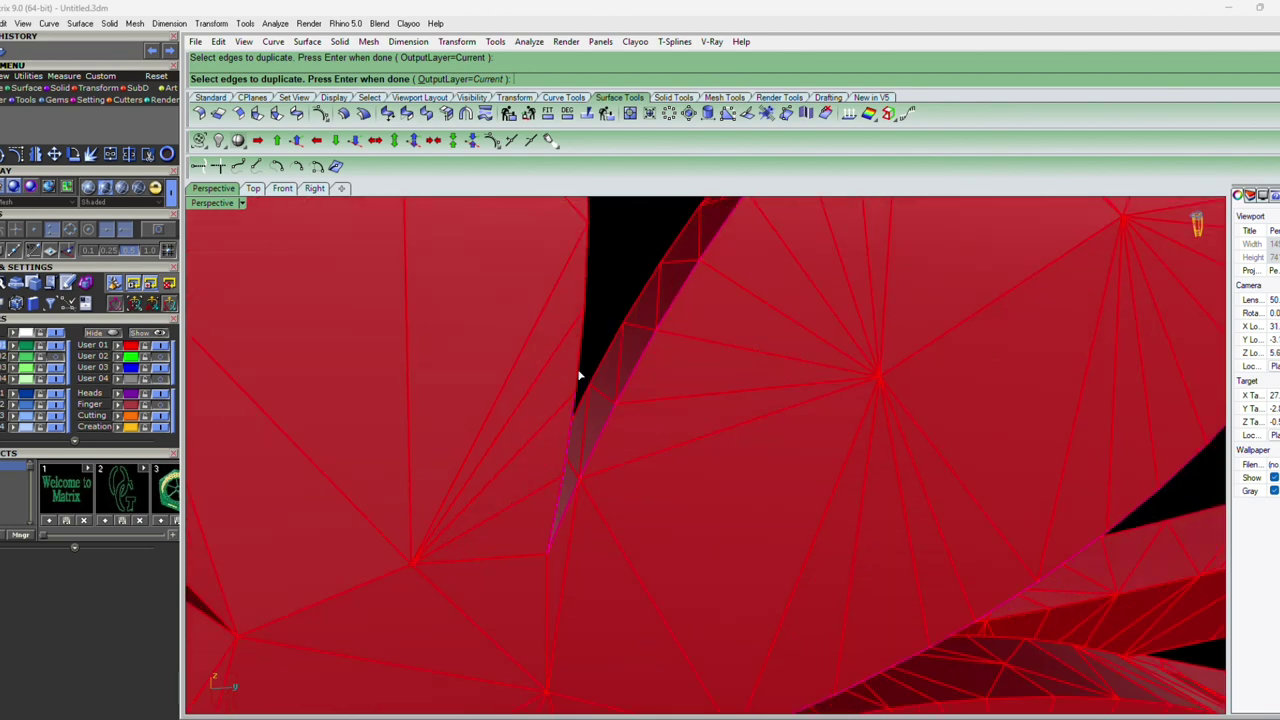
right_click_drag(586, 329, 602, 352)
scroll(604, 356, "up", 3)
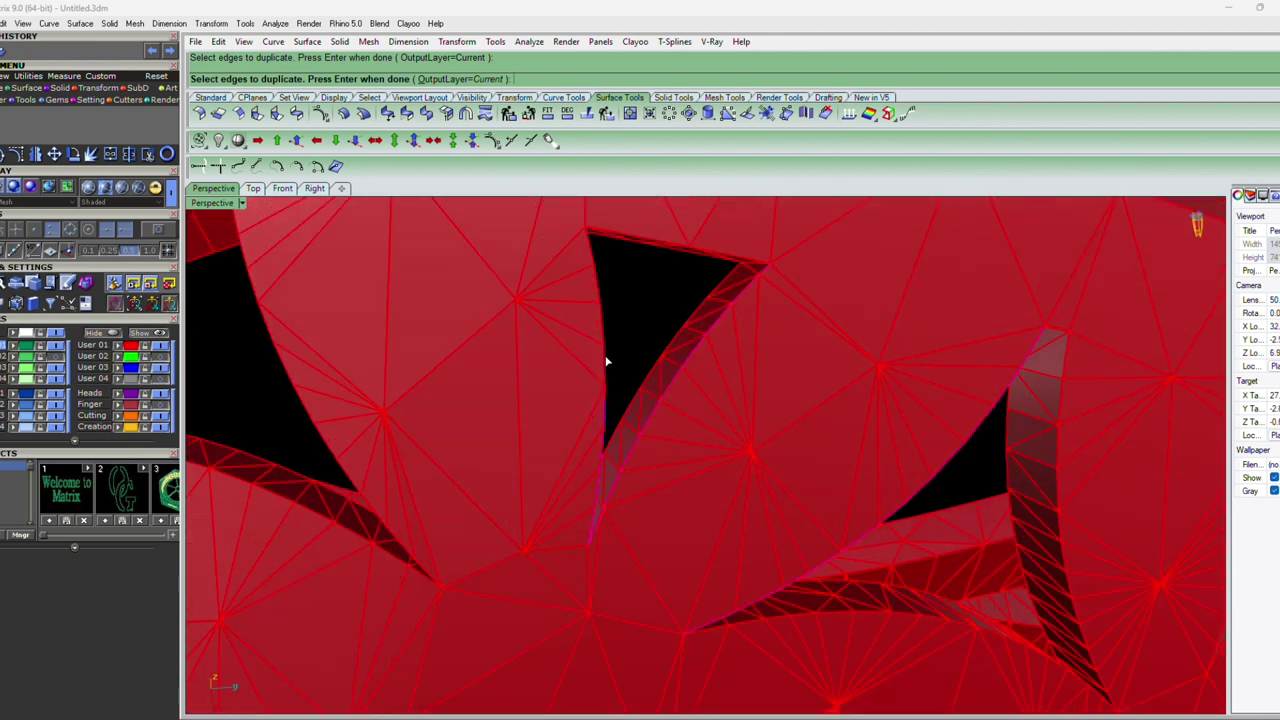
scroll(606, 365, "up", 3)
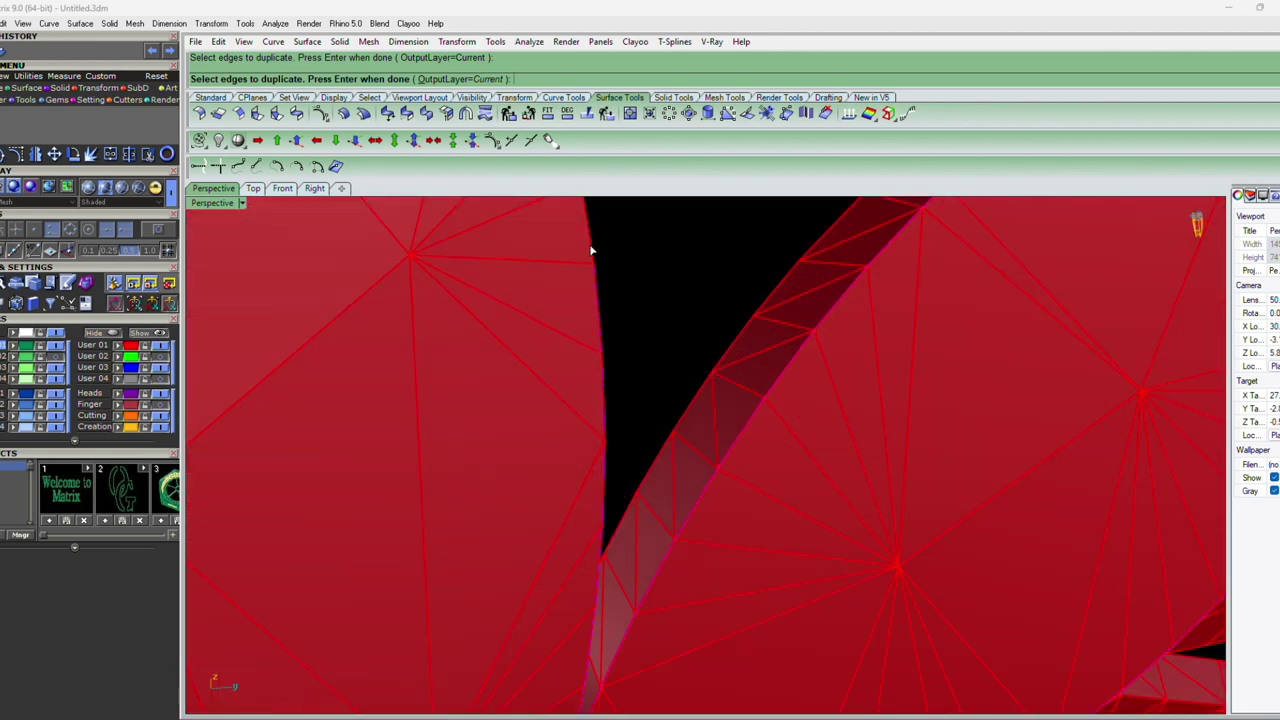
scroll(637, 426, "down", 3)
Pick the last rim edge of the black hole for duplication
scroll(637, 426, "down", 1)
scroll(630, 400, "up", 3)
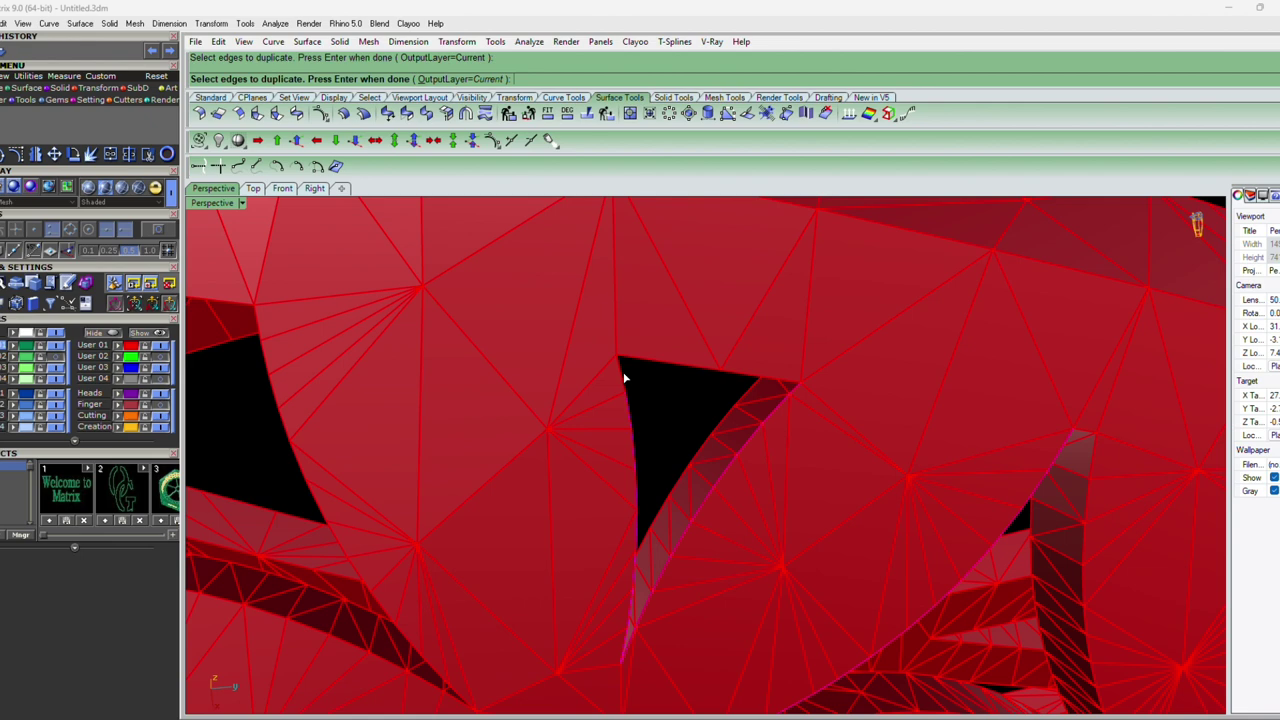
right_click_drag(780, 420, 489, 420)
scroll(487, 390, "up", 5)
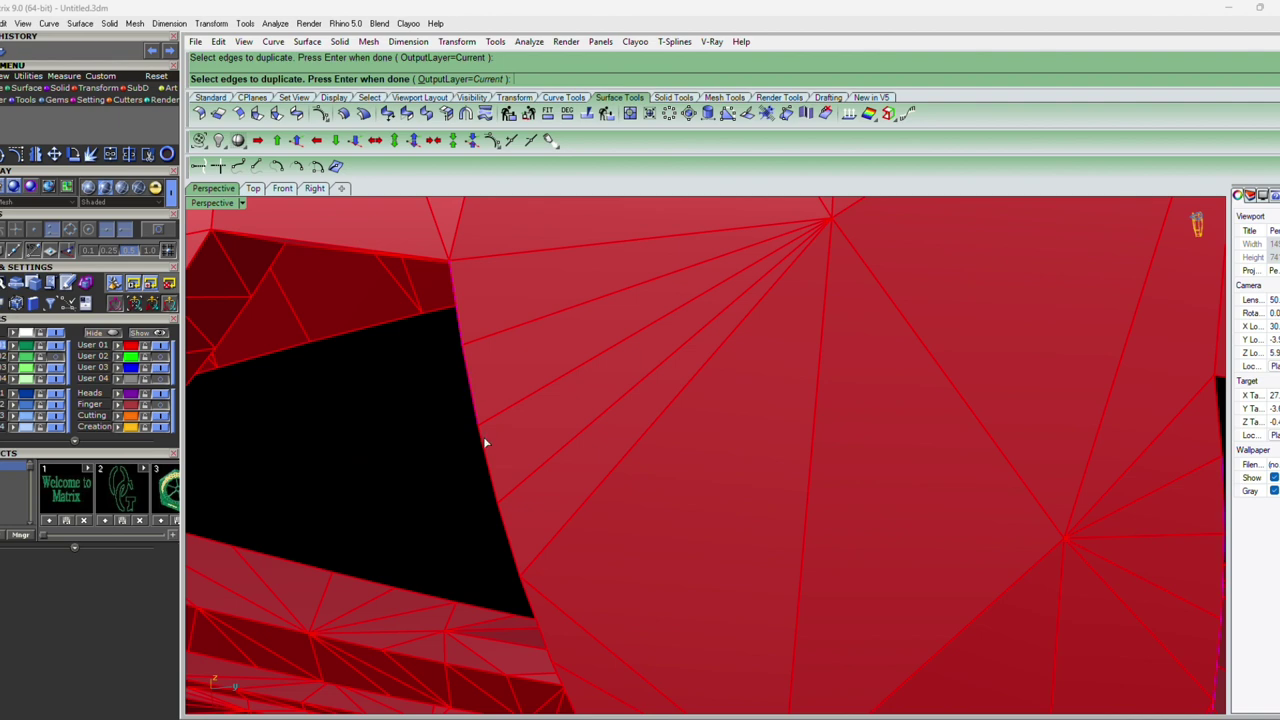
left_click(510, 535)
right_click_drag(540, 577, 561, 555)
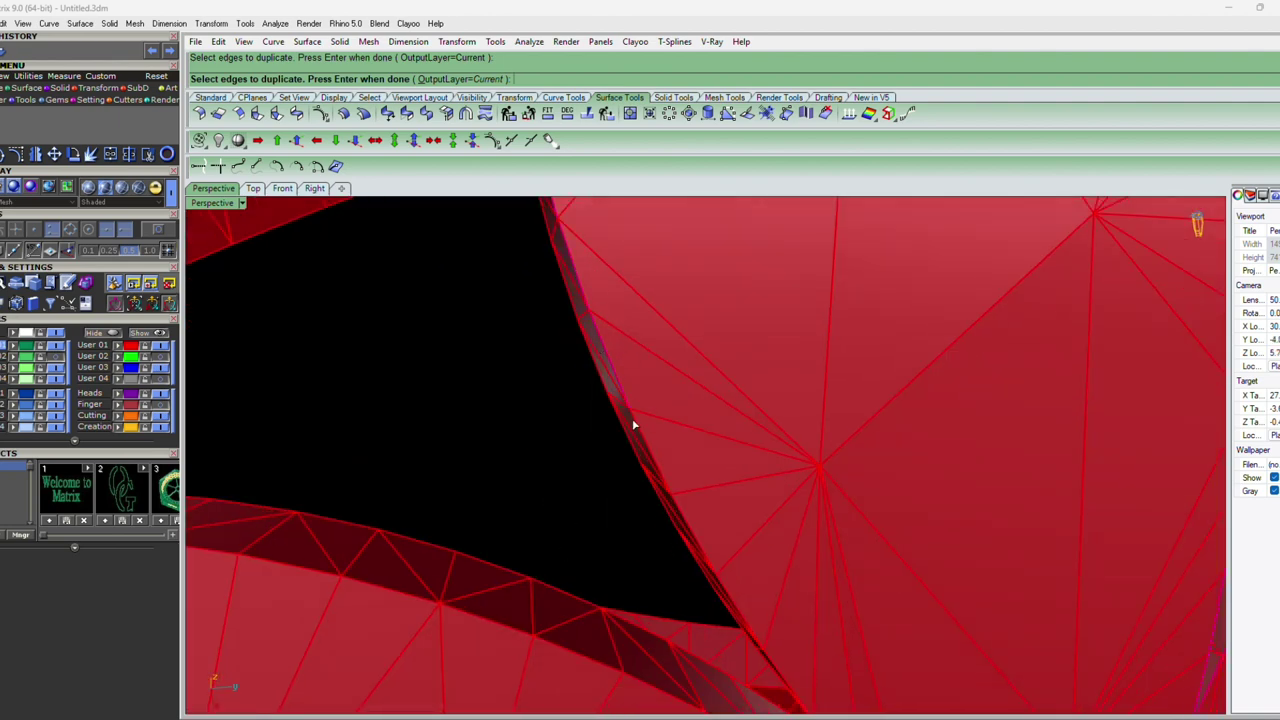
scroll(677, 513, "down", 2)
scroll(620, 491, "down", 3)
scroll(685, 535, "down", 1)
scroll(734, 440, "up", 4)
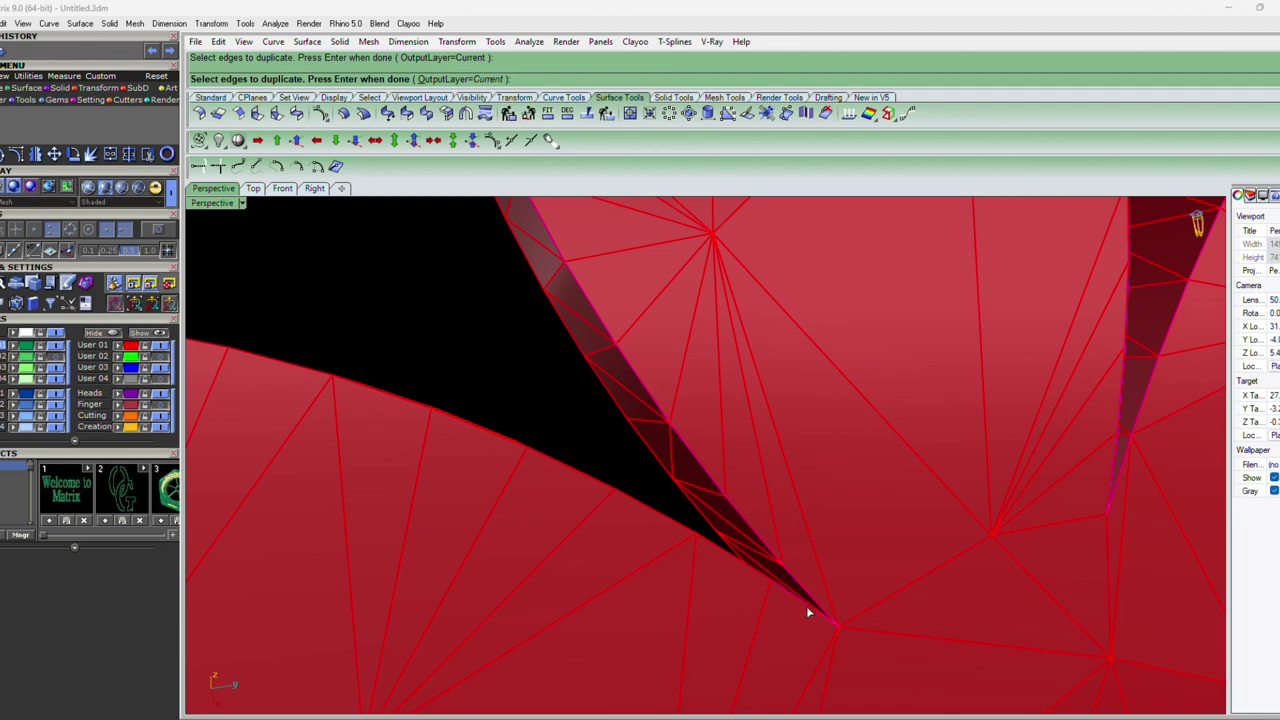
Finish DupEdge so the picked rim edges become curves
right_click_drag(806, 606, 799, 604, "shift")
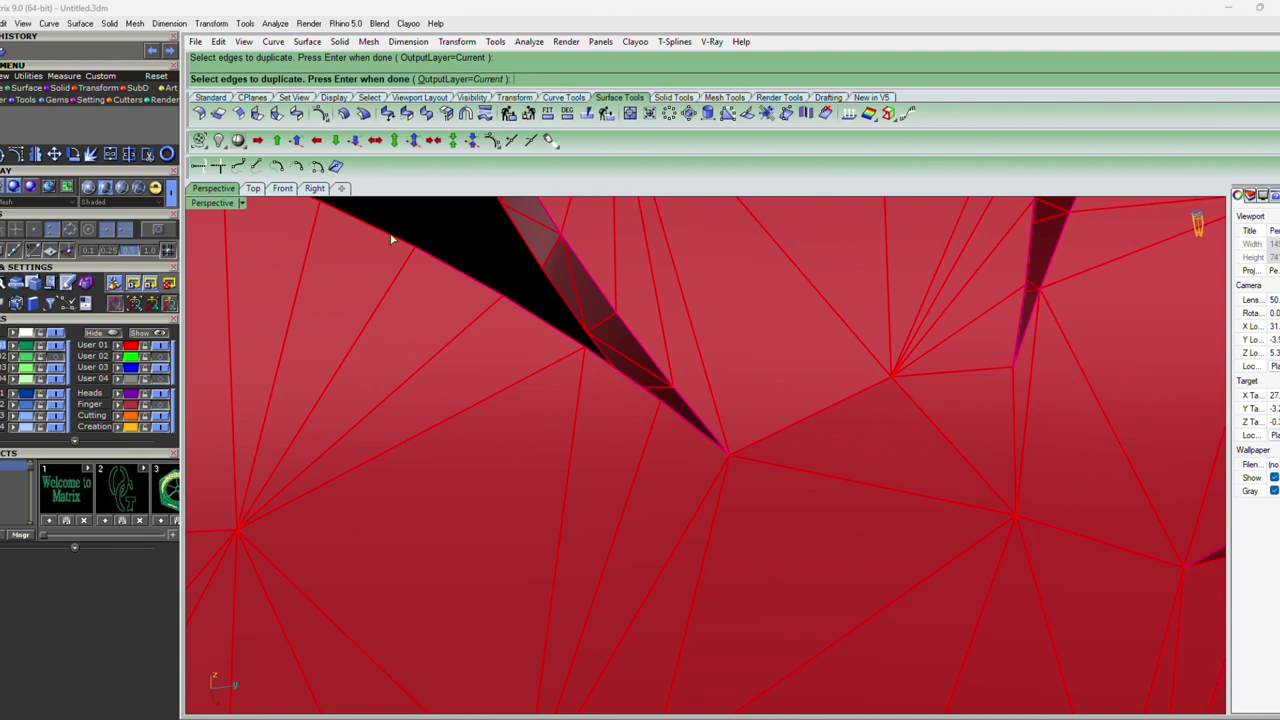
scroll(400, 330, "up", 2)
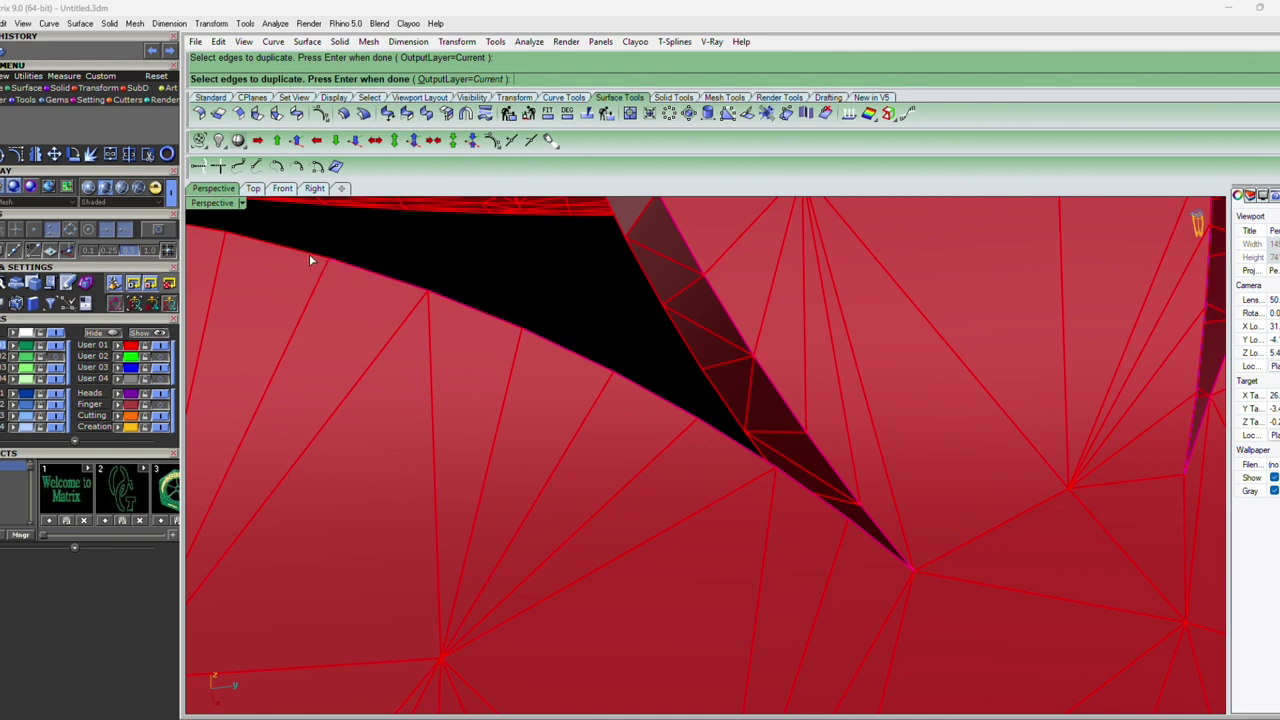
mouse_move(494, 363)
right_mouse_down()
mouse_move(628, 460)
mouse_move(650, 459)
mouse_move(607, 333)
right_mouse_up()
scroll(601, 329, "up", 2)
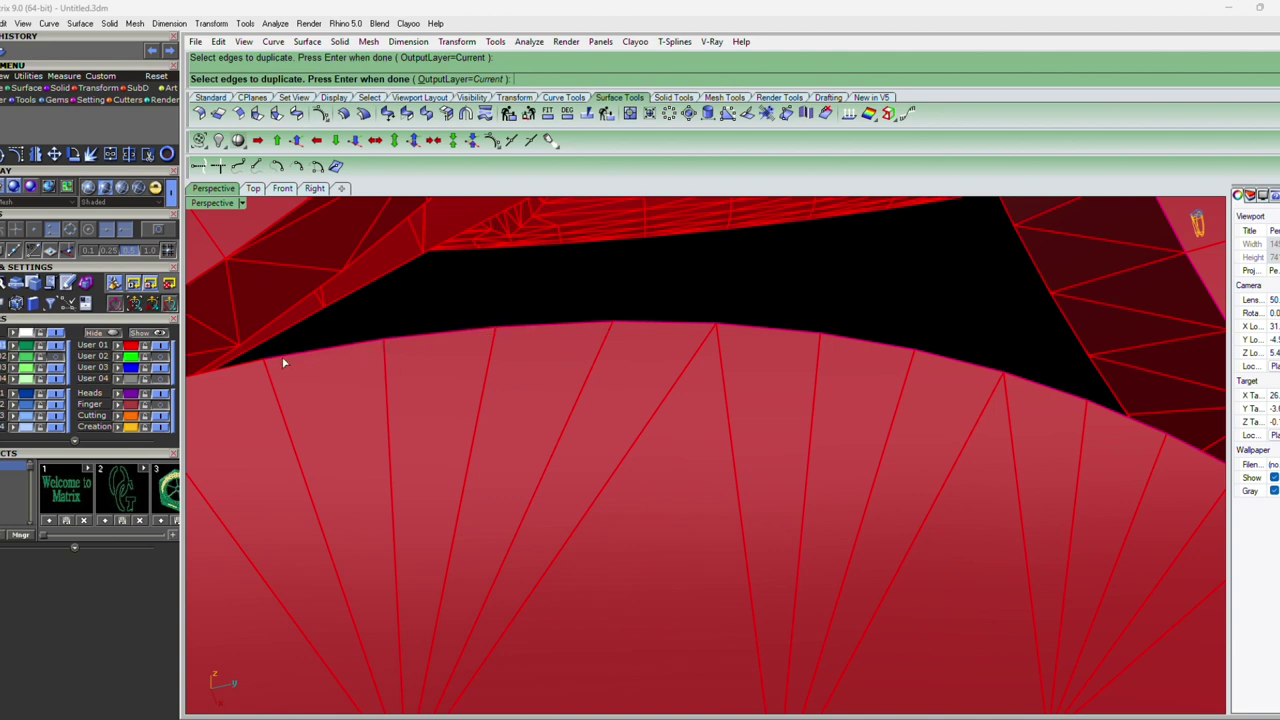
scroll(703, 332, "down", 3)
scroll(682, 410, "down", 2)
scroll(693, 412, "down", 2)
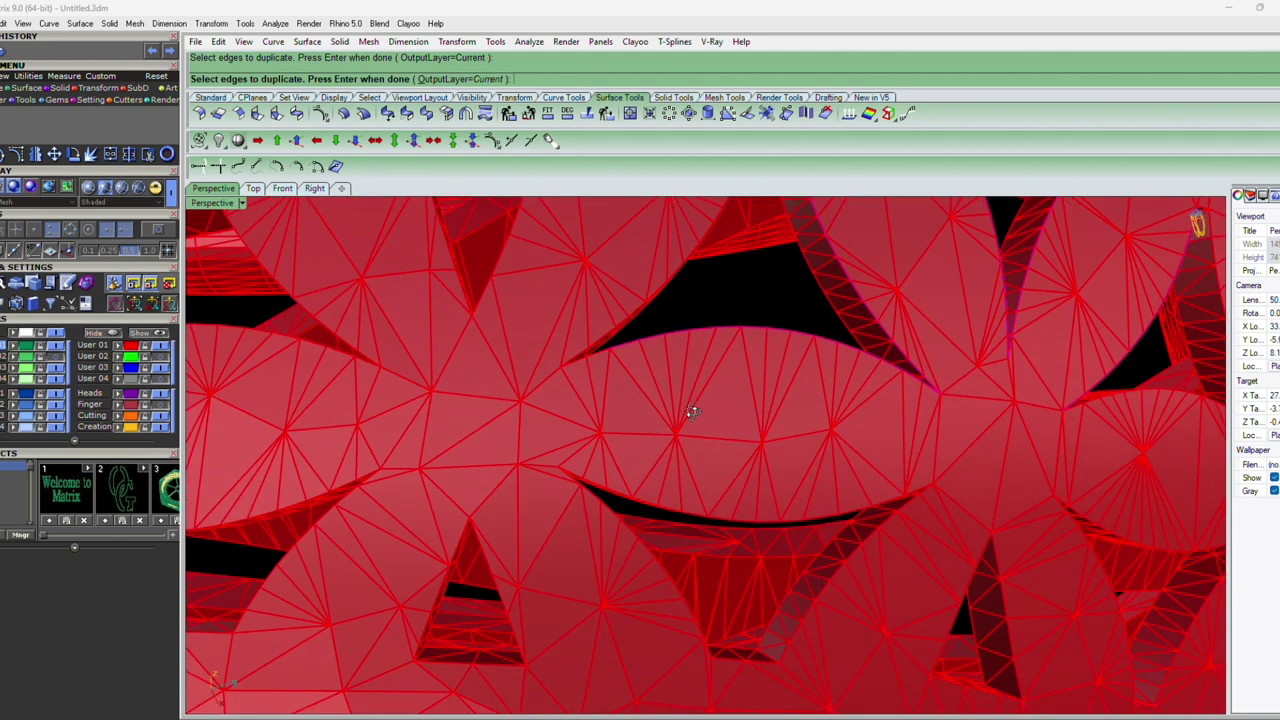
key("Return")
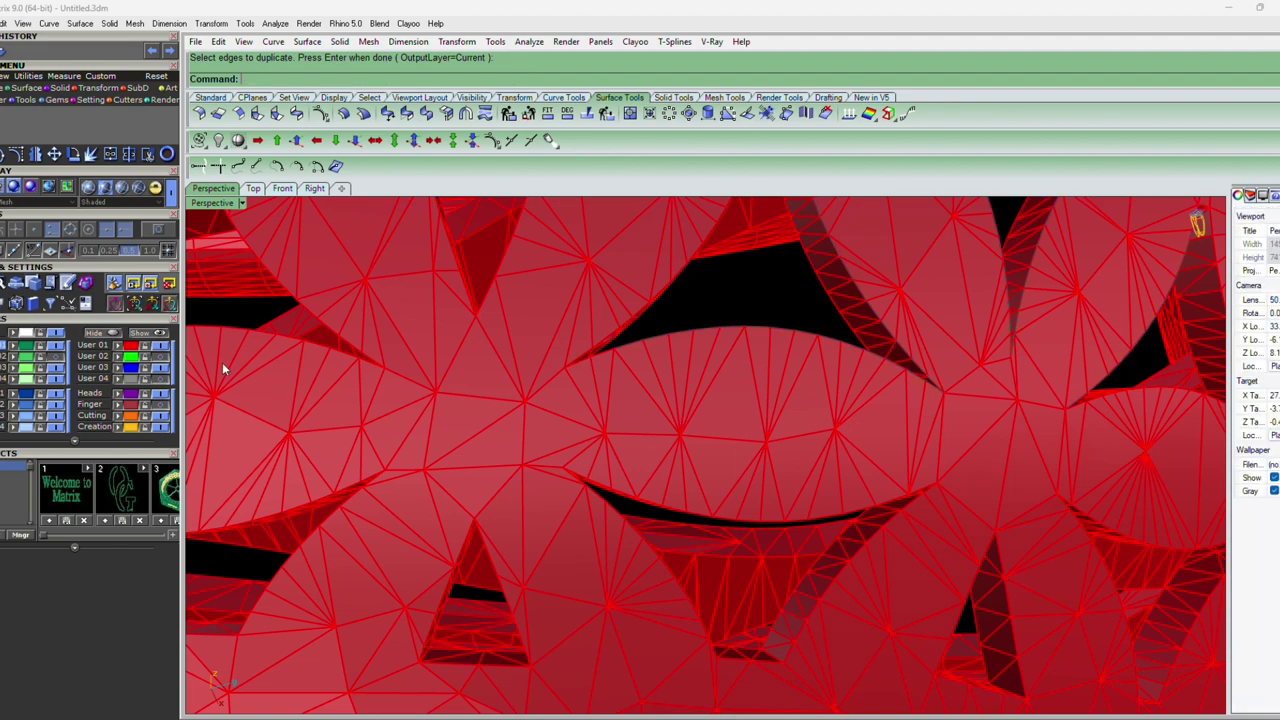
Select the lattice mesh, then select all 53 duplicated edge curves
left_click(127, 348)
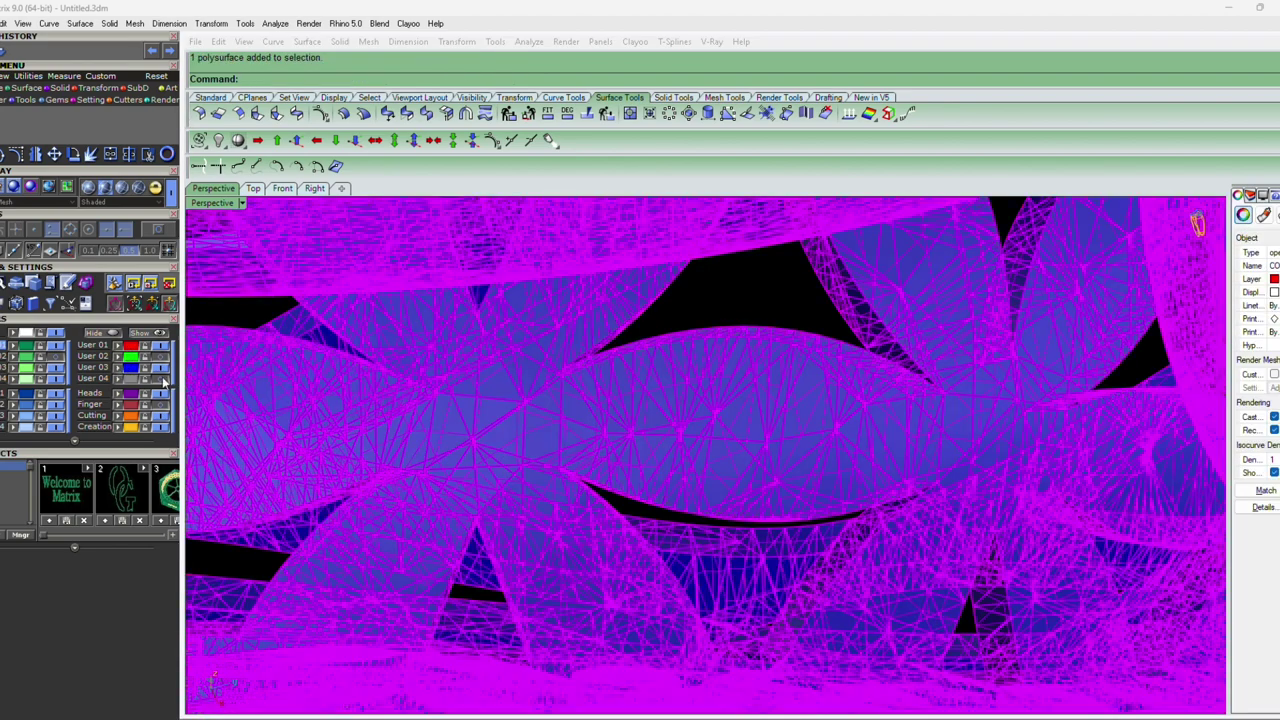
key("ctrl+a")
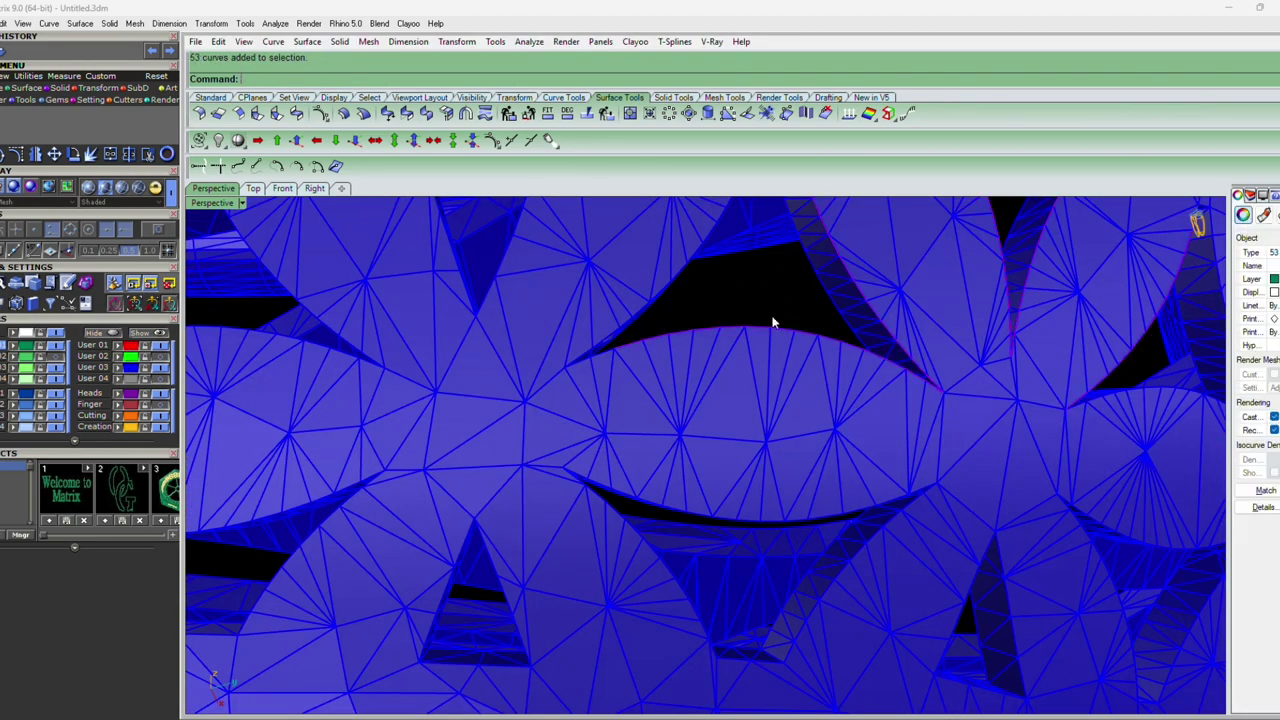
scroll(798, 428, "down", 3)
scroll(790, 430, "down", 3)
Clear the selection and repeat DupEdge for a second pass
key("Escape")
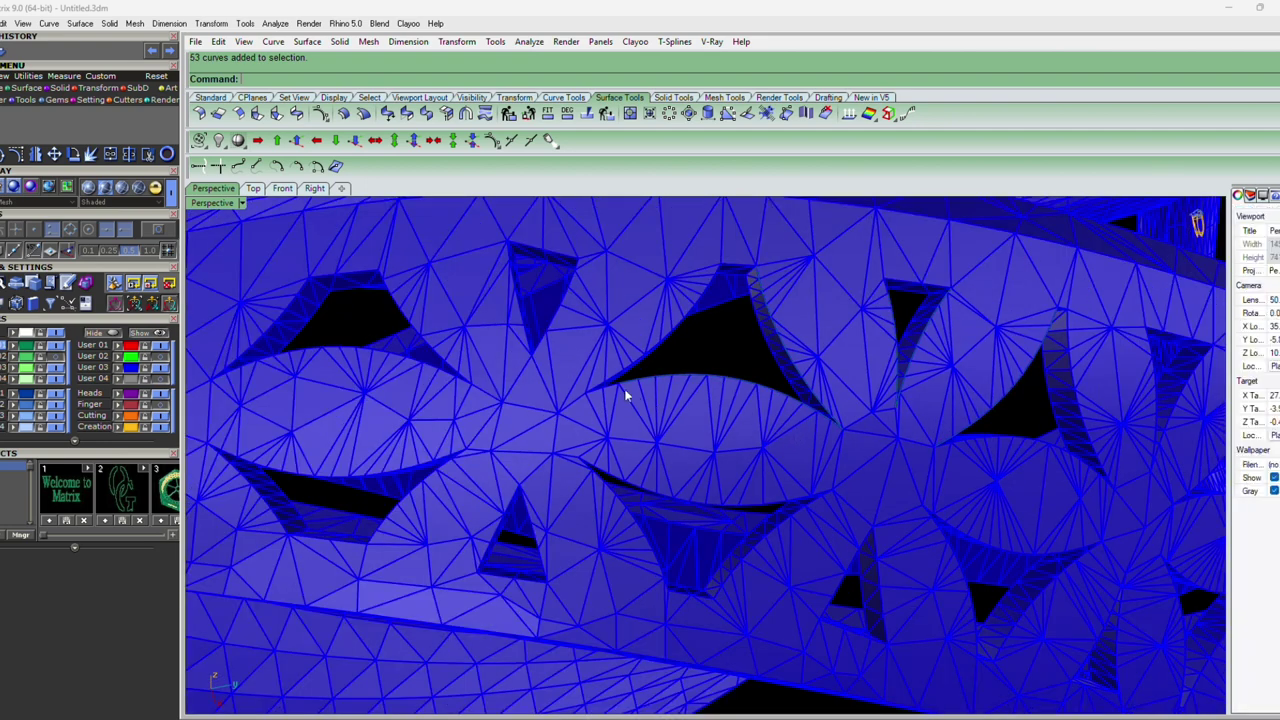
scroll(620, 395, "up", 5)
scroll(611, 389, "up", 2)
right_click(642, 370)
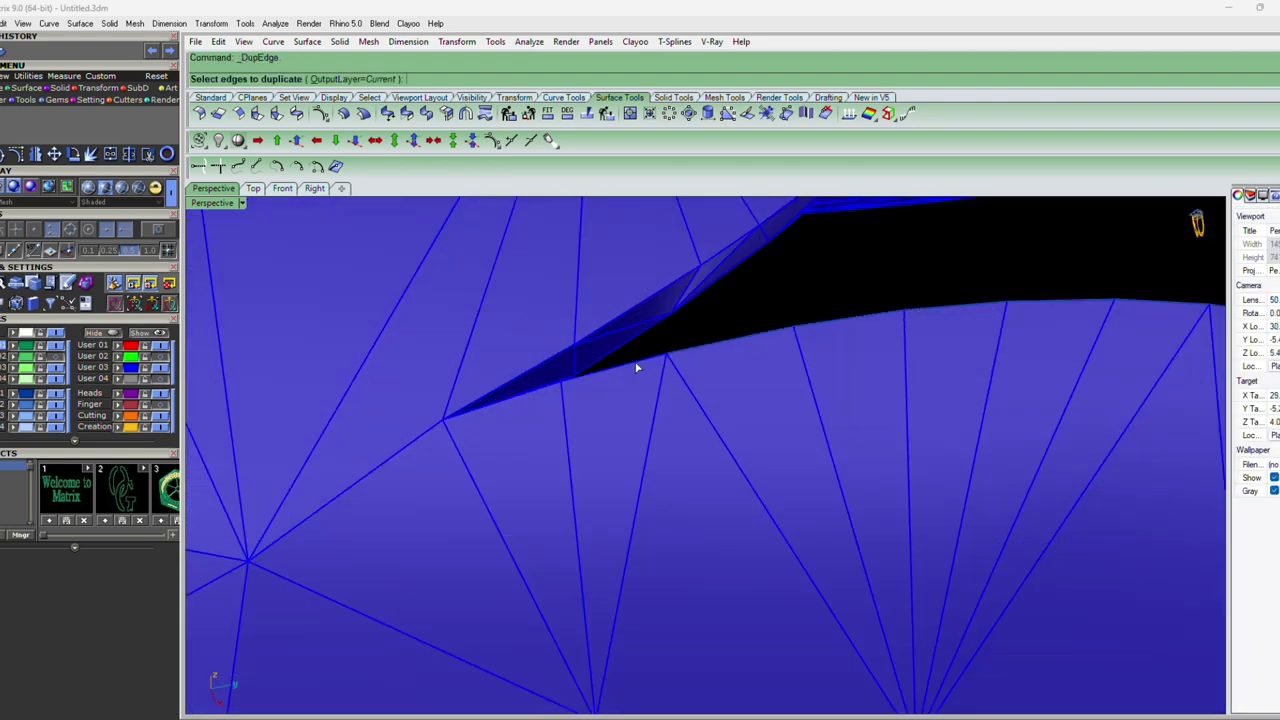
Pick the upper rim edges running along the narrow black gap
left_click(541, 389)
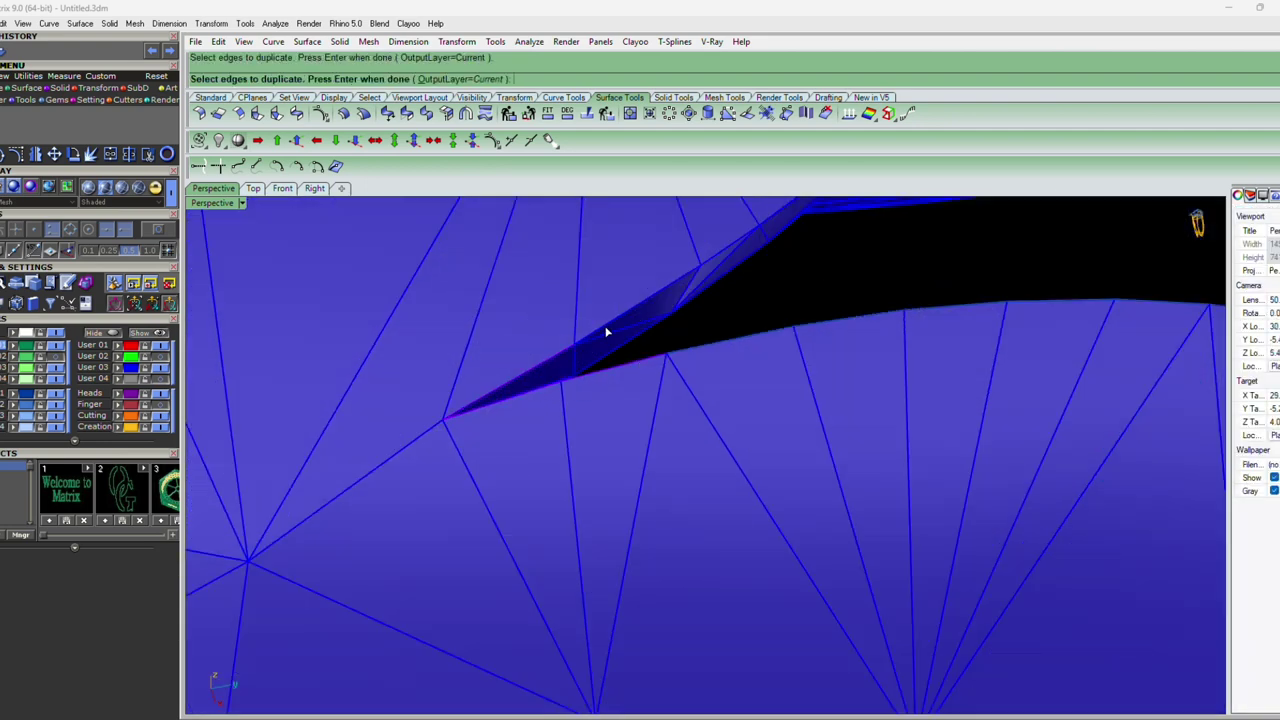
left_click(683, 291)
mouse_move(730, 250)
right_mouse_down()
mouse_move(714, 323)
mouse_move(777, 337)
mouse_move(754, 354)
mouse_move(747, 303)
mouse_move(737, 300)
mouse_move(737, 331)
mouse_move(689, 304)
right_mouse_up()
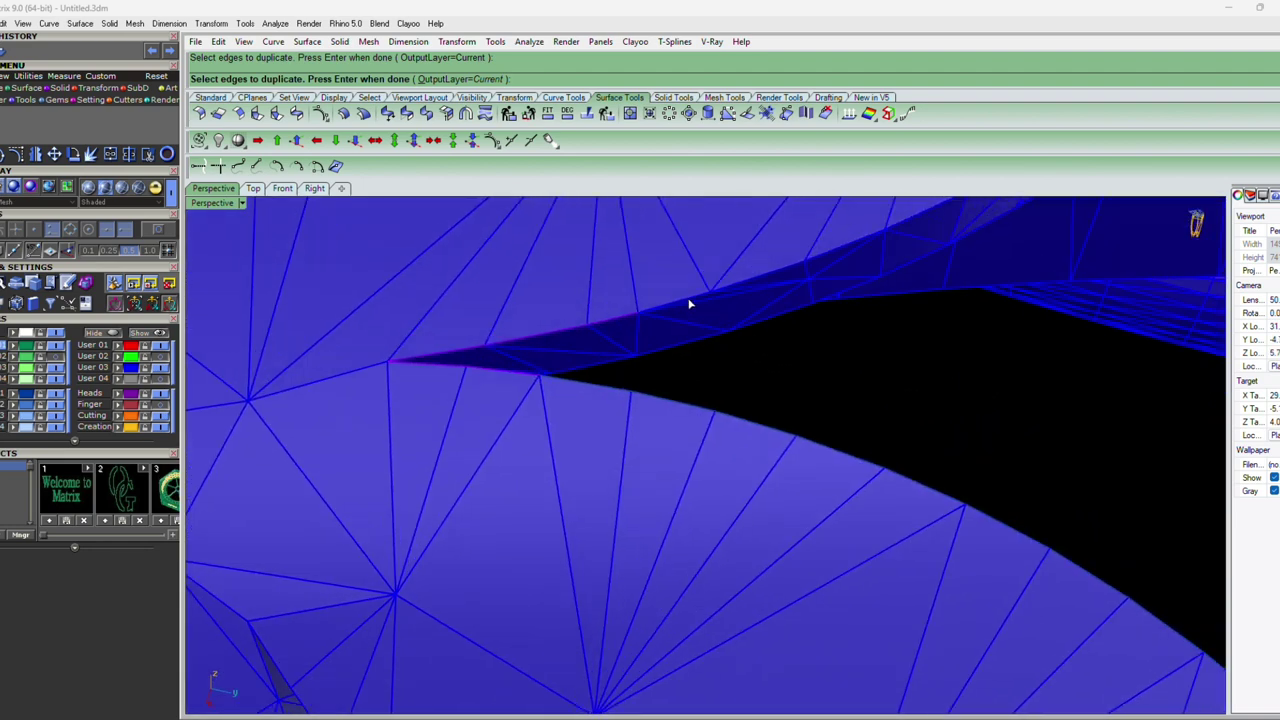
left_click(750, 283)
mouse_move(827, 260)
right_mouse_down()
mouse_move(914, 400)
mouse_move(874, 437)
mouse_move(805, 323)
right_mouse_up()
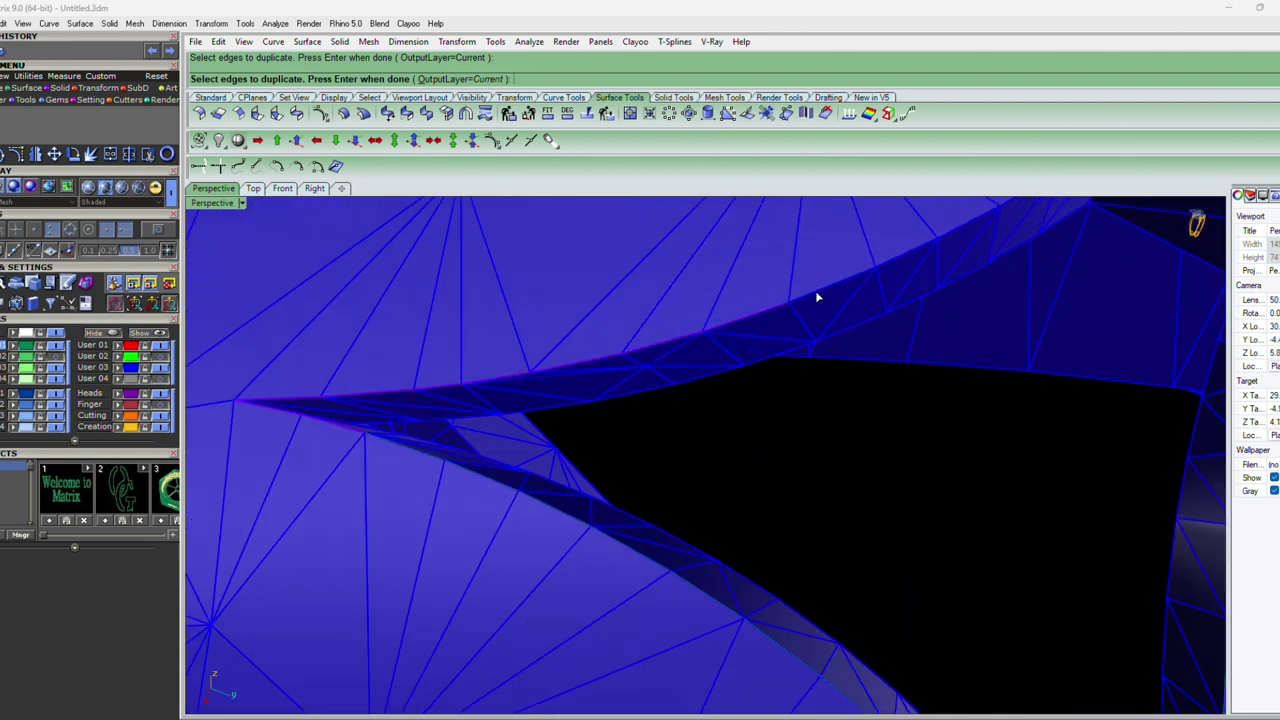
left_click(889, 264)
mouse_move(864, 296)
right_mouse_down()
mouse_move(900, 351)
mouse_move(843, 380)
mouse_move(843, 309)
right_mouse_up()
left_click(856, 308)
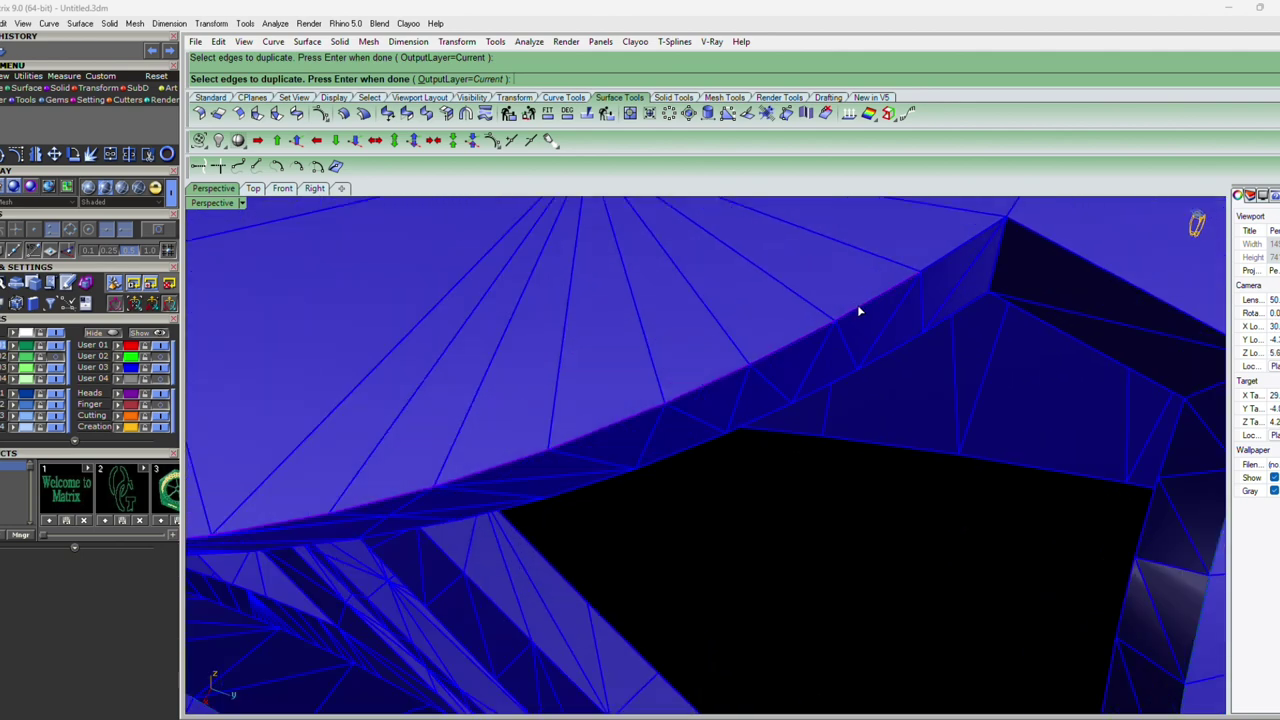
left_click(934, 264)
Pick the left edge of a hole seen face-on
mouse_move(951, 411)
right_mouse_down()
mouse_move(934, 406)
mouse_move(990, 421)
mouse_move(956, 433)
mouse_move(762, 289)
right_mouse_up()
scroll(755, 290, "up", 4)
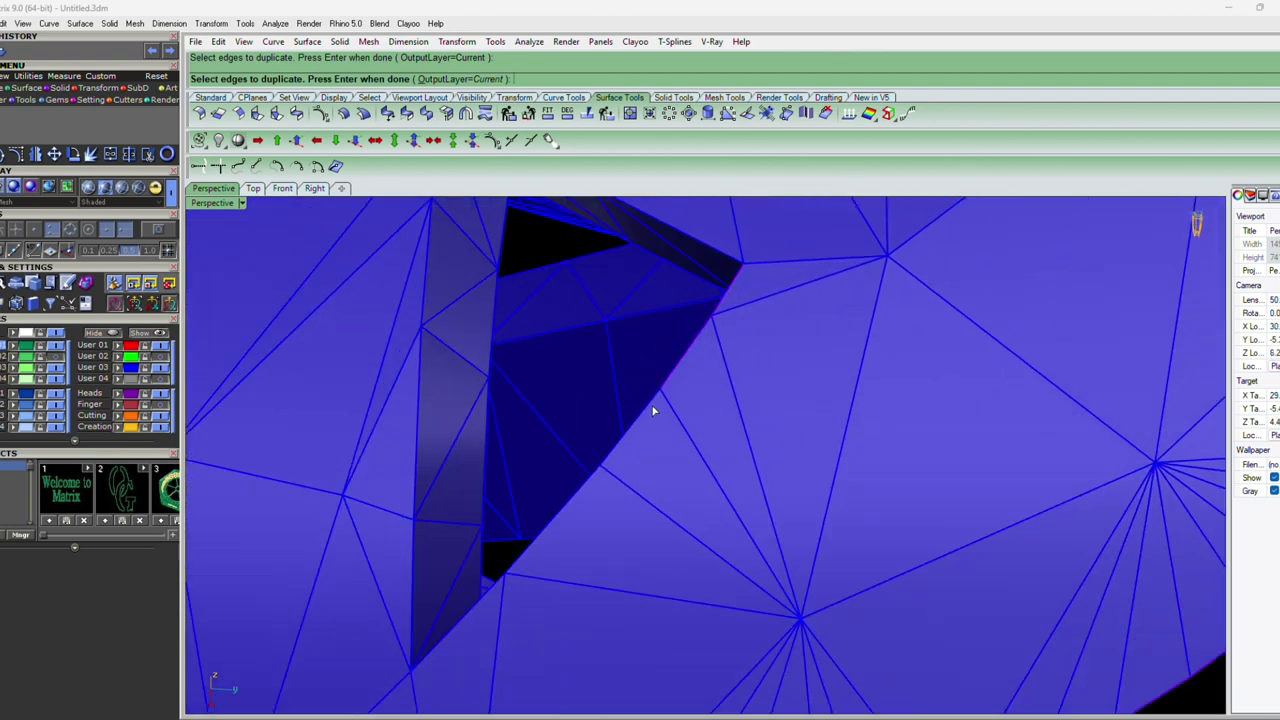
mouse_move(777, 374)
right_mouse_down()
mouse_move(711, 489)
mouse_move(617, 512)
right_mouse_up()
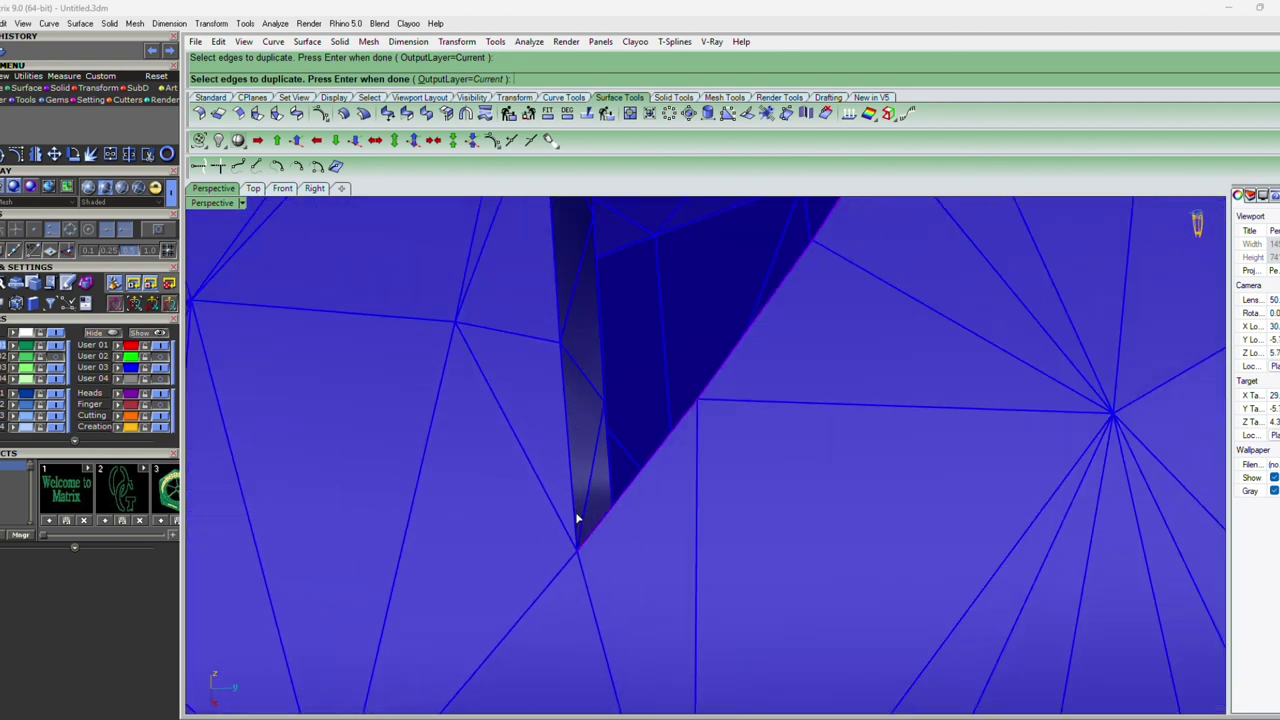
left_click(560, 317)
mouse_move(560, 317)
right_mouse_down()
mouse_move(684, 647)
mouse_move(628, 366)
mouse_move(615, 367)
right_mouse_up()
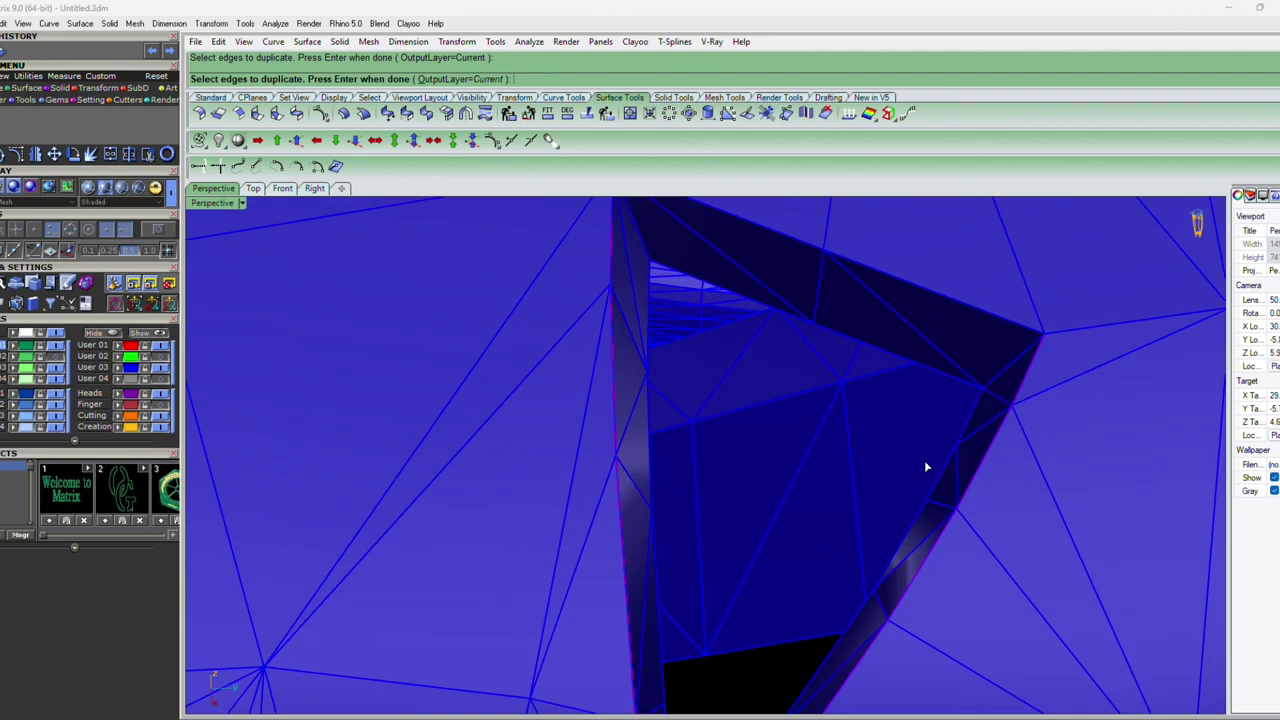
Orbit and zoom to bring a second hole's rim into view
right_click_drag(924, 460, 903, 491)
mouse_move(580, 517)
right_mouse_down()
mouse_move(641, 489)
mouse_move(474, 423)
mouse_move(485, 405)
right_mouse_up()
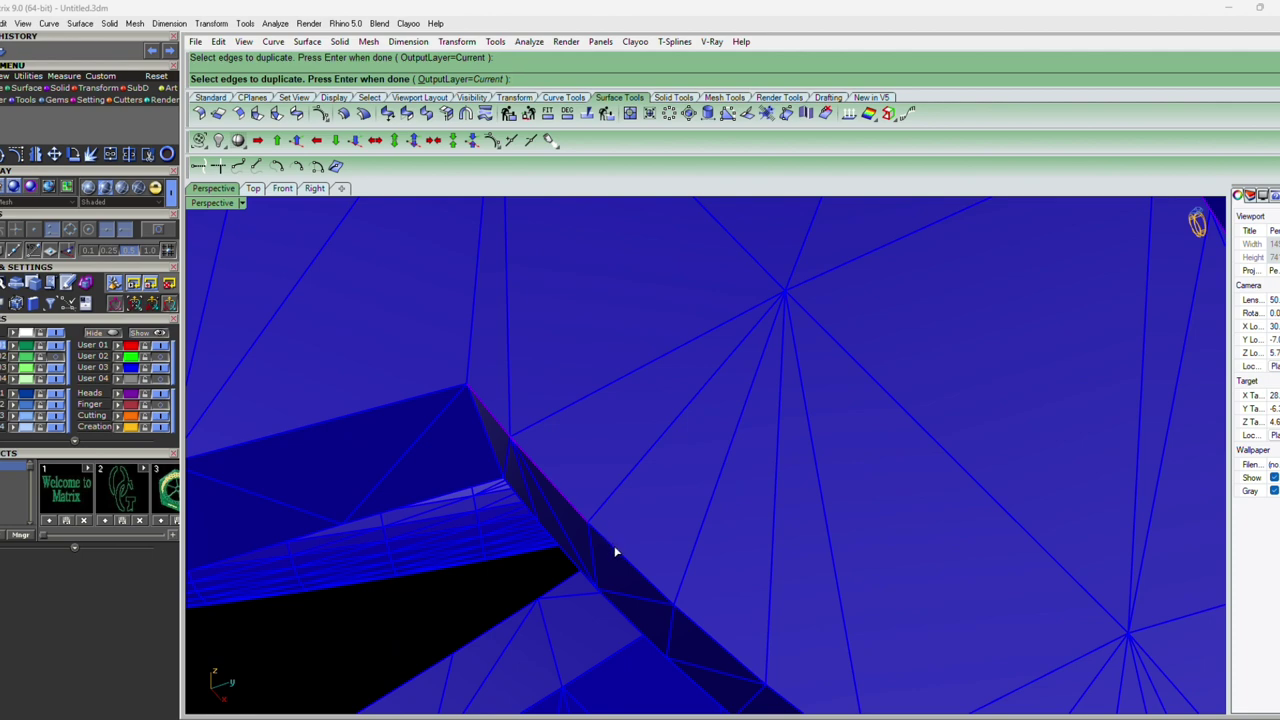
mouse_move(608, 383)
right_mouse_down()
mouse_move(669, 530)
mouse_move(700, 531)
mouse_move(728, 507)
right_mouse_up()
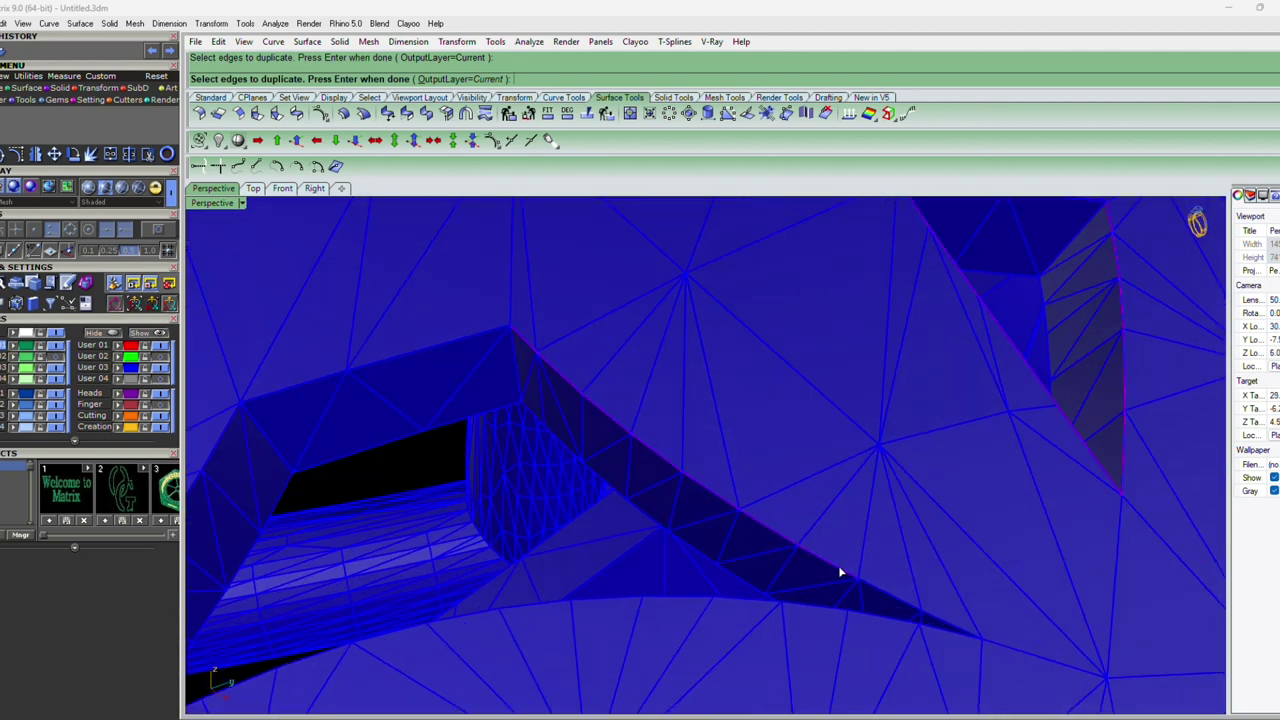
mouse_move(946, 623)
right_mouse_down()
mouse_move(883, 537)
mouse_move(914, 620)
mouse_move(871, 621)
mouse_move(857, 591)
right_mouse_up()
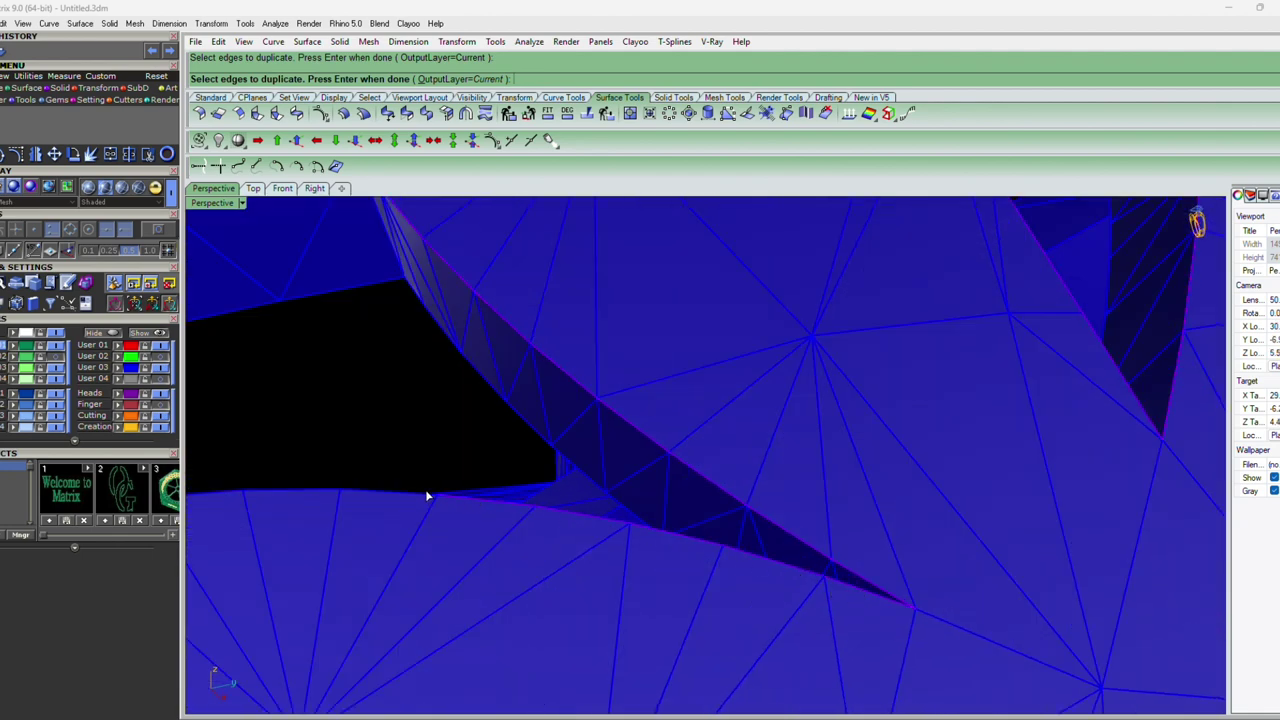
mouse_move(414, 494)
right_mouse_down()
mouse_move(931, 466)
mouse_move(812, 549)
mouse_move(807, 539)
right_mouse_up()
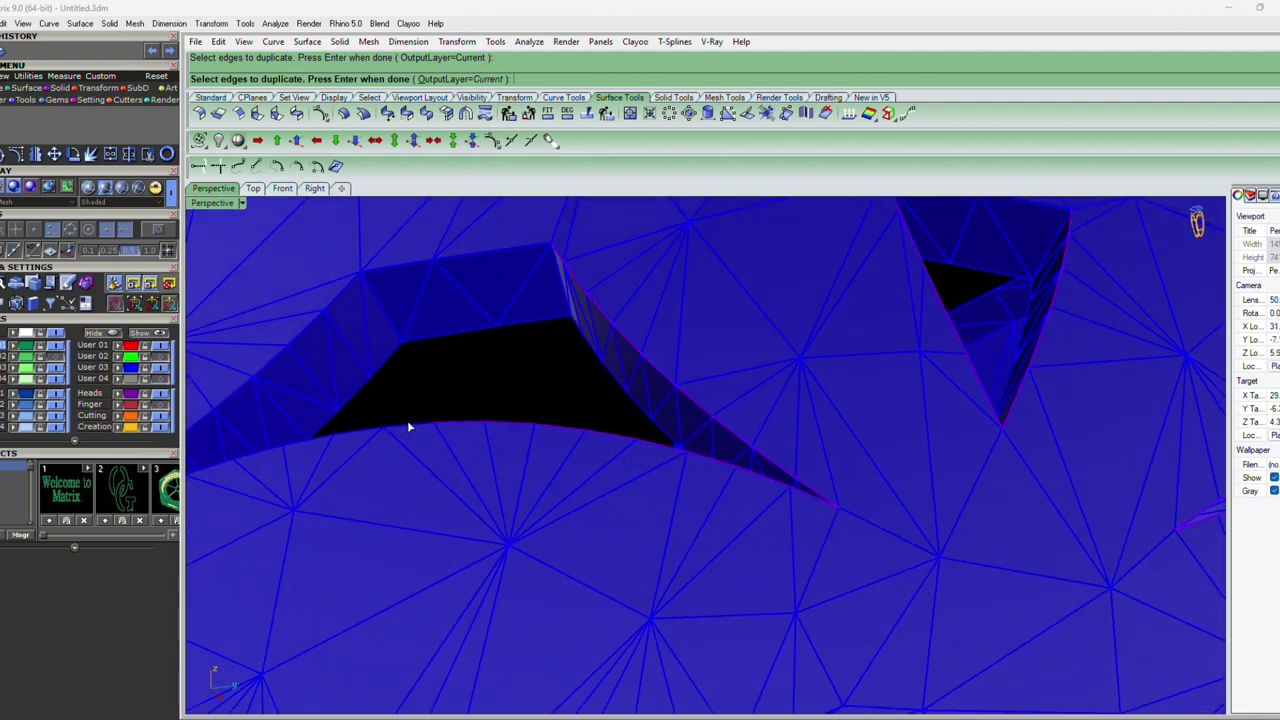
scroll(677, 477, "down", 5)
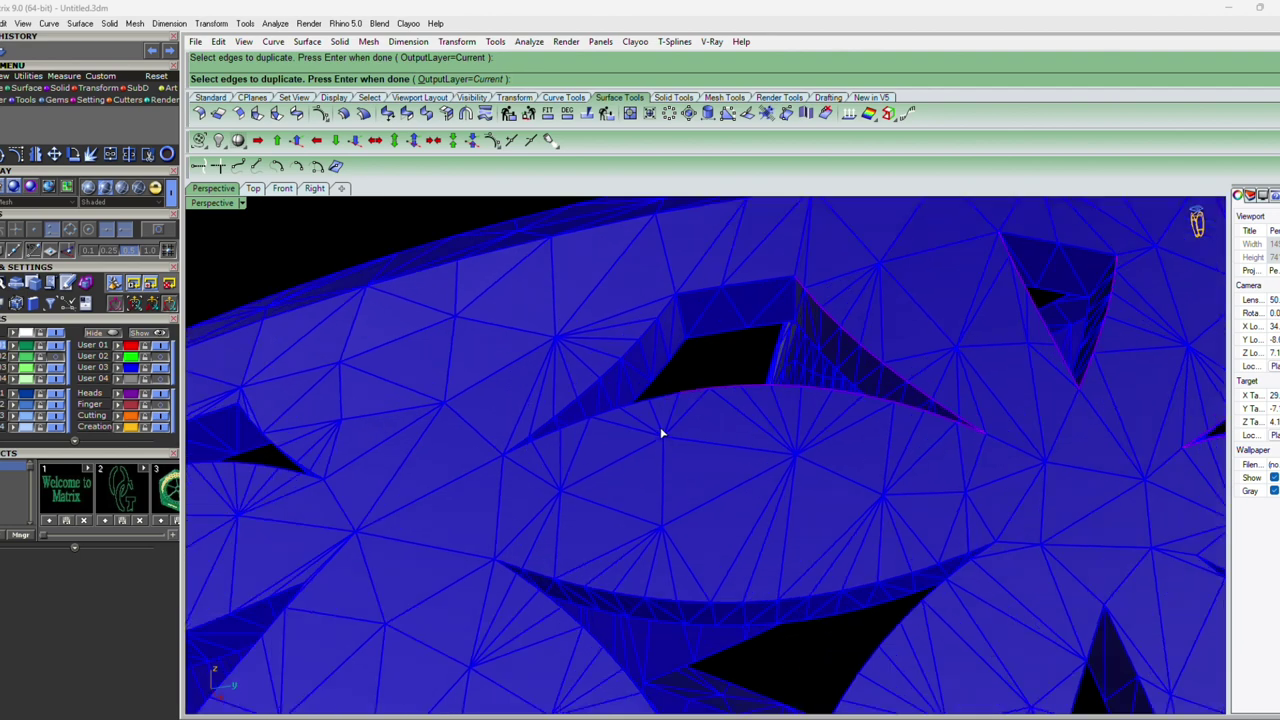
scroll(660, 434, "up", 5)
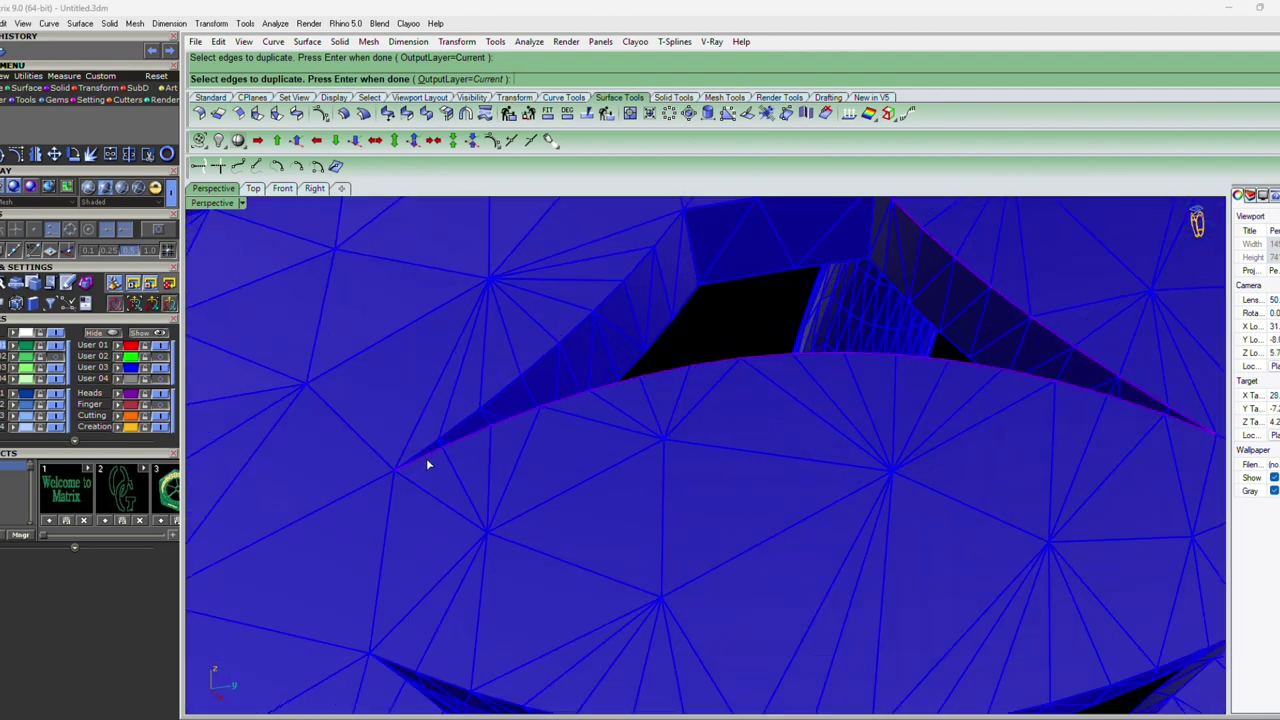
scroll(645, 378, "down", 5)
scroll(713, 476, "down", 2)
Pick the long lower rim edge of the large opening
scroll(586, 463, "up", 4)
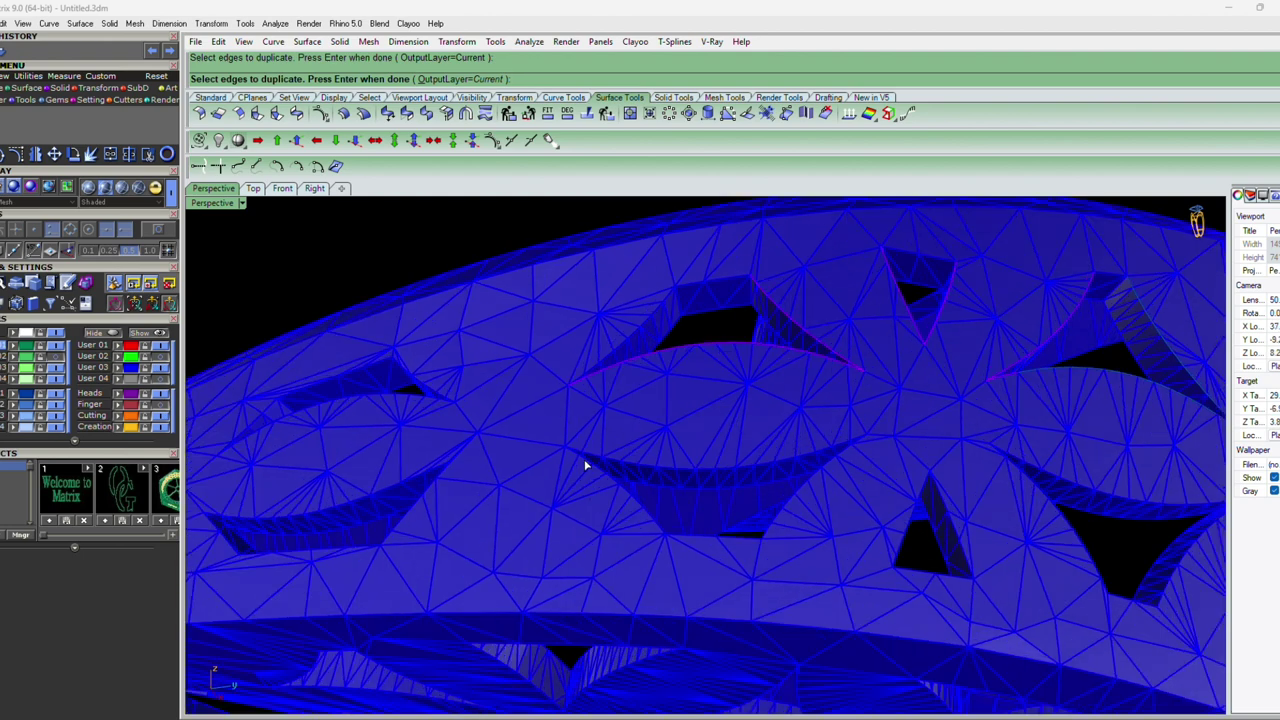
scroll(583, 449, "up", 3)
left_click(598, 451)
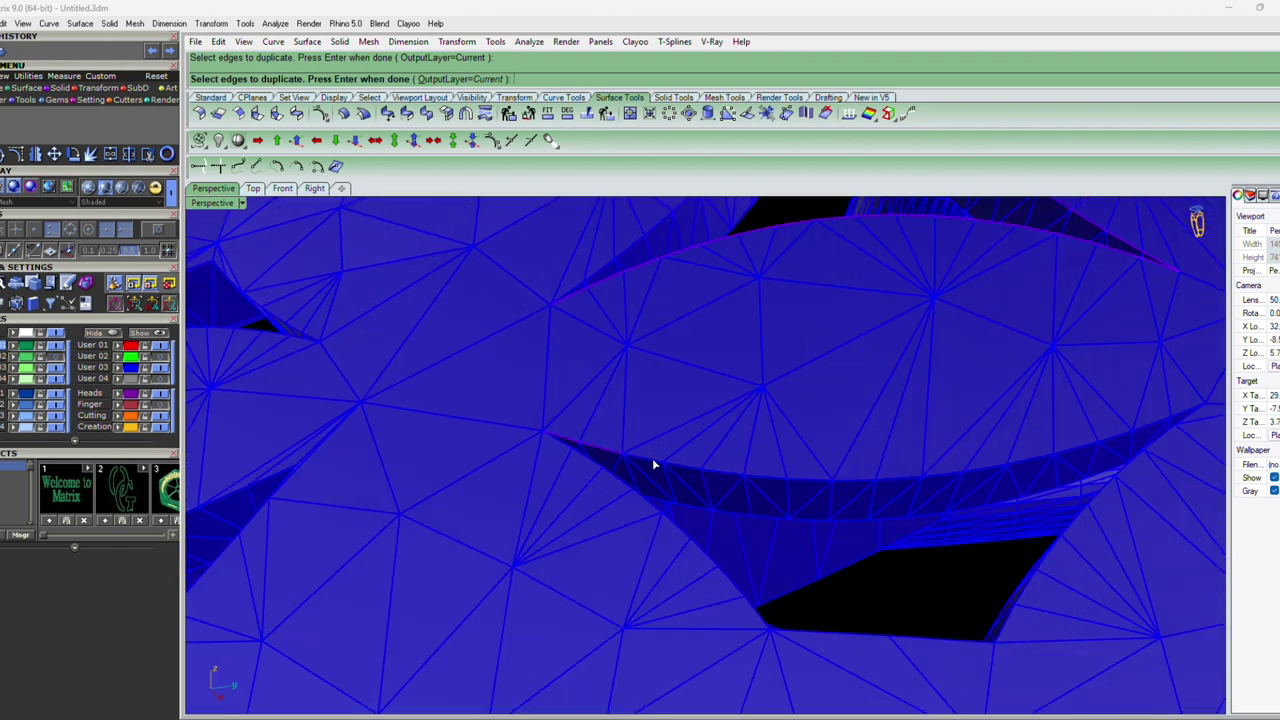
left_click(766, 477)
left_click(851, 481)
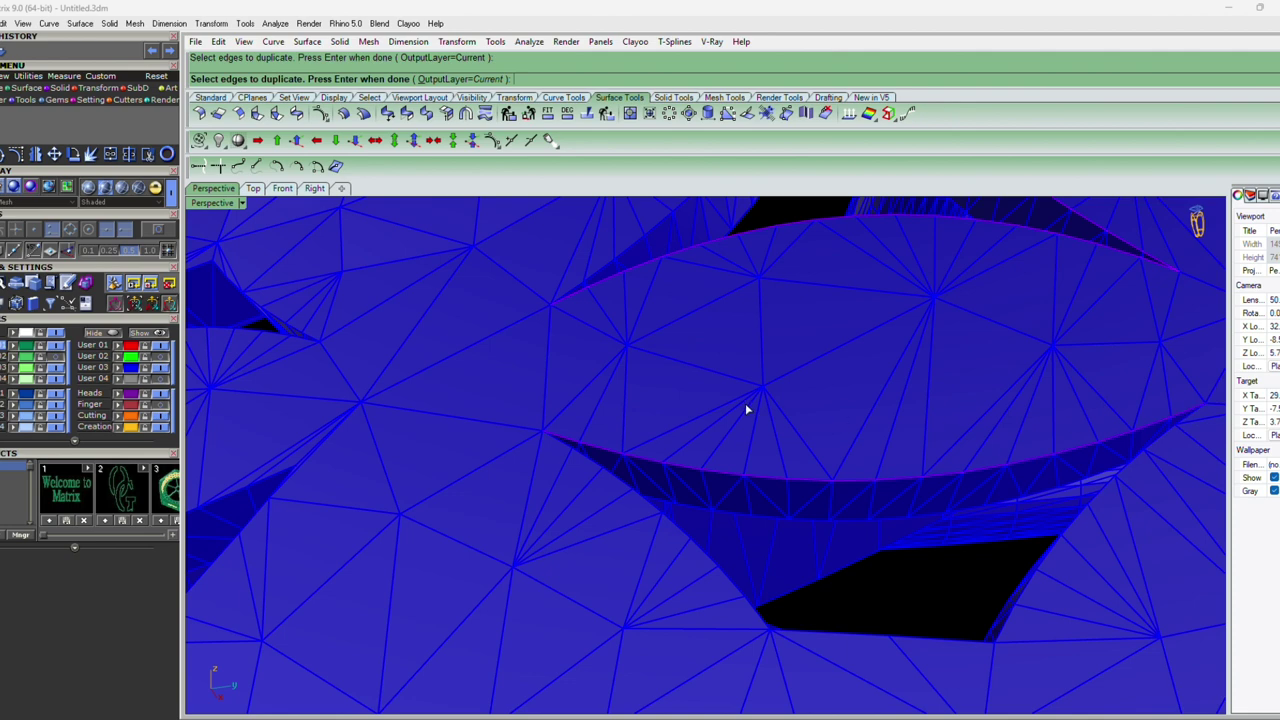
Add a lattice hole's rim edge and its lower edge
scroll(749, 407, "down", 4)
scroll(945, 479, "up", 2)
scroll(974, 477, "up", 2)
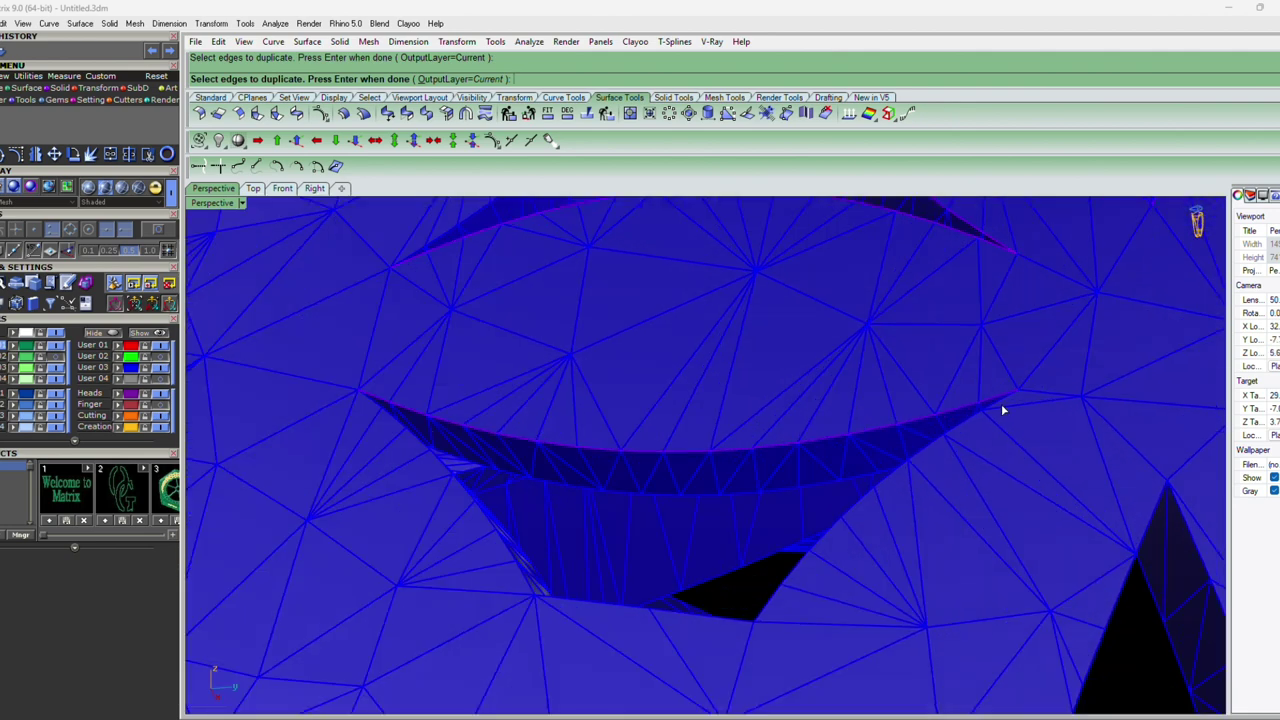
left_click(916, 455)
left_click(772, 594)
Add the triangular hole's upper right edge to the picked edges
scroll(716, 507, "down", 5)
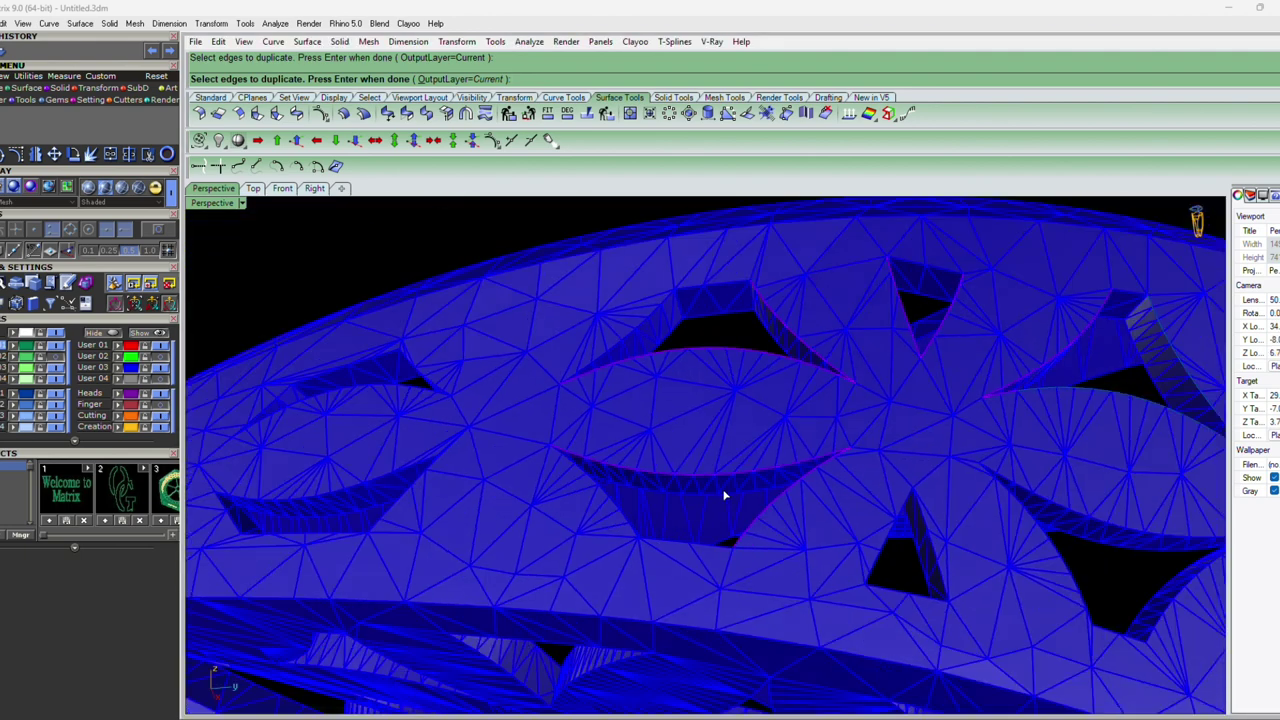
scroll(937, 526, "up", 4)
scroll(917, 500, "up", 2)
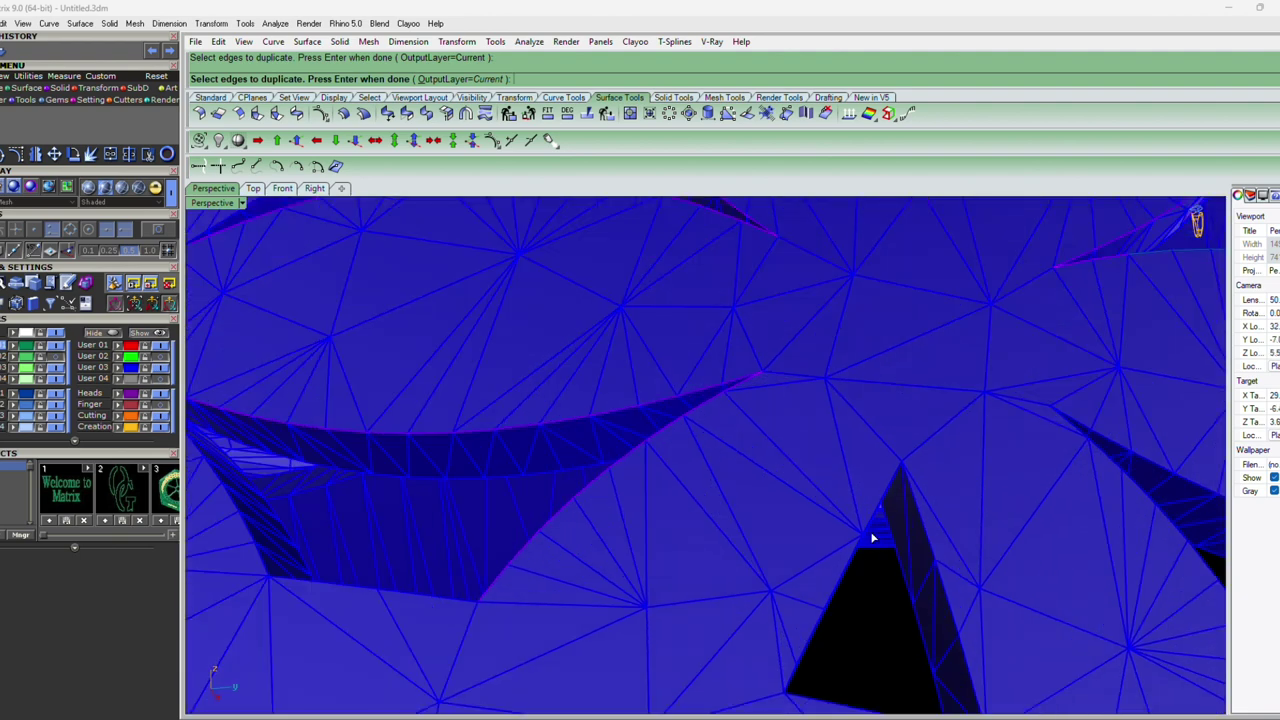
right_click_drag(877, 586, 766, 537)
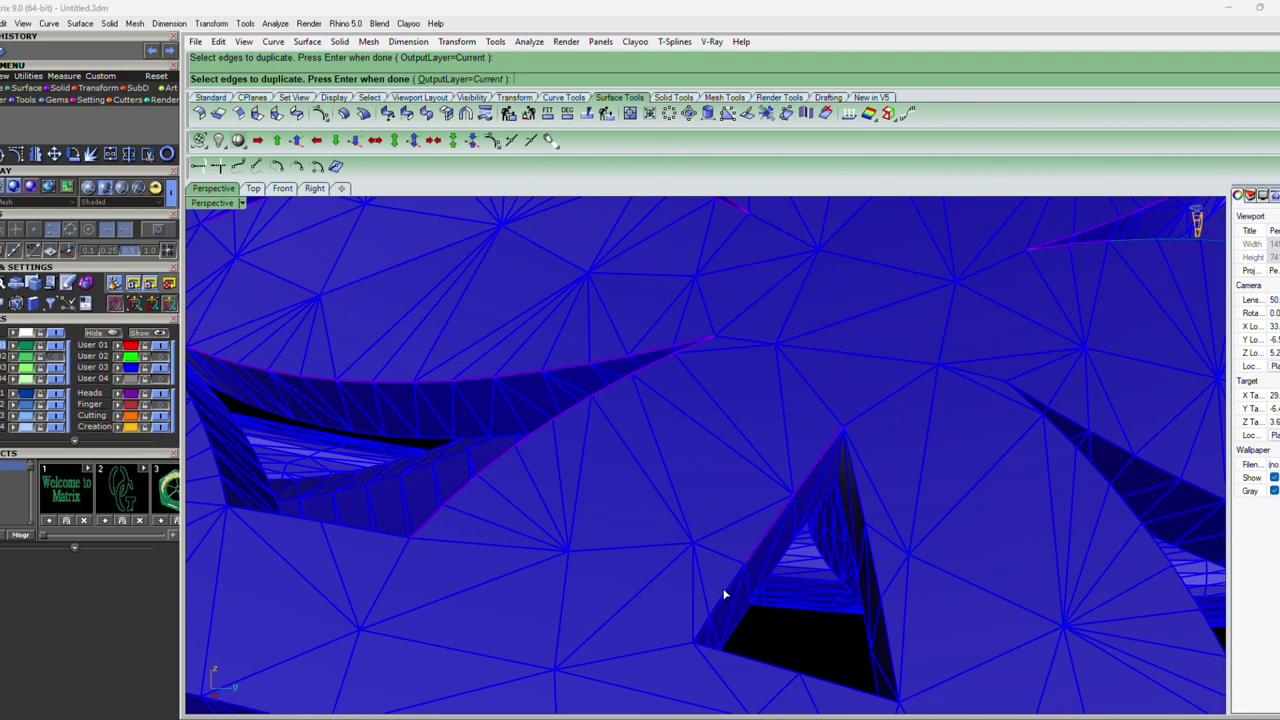
scroll(823, 443, "down", 3)
scroll(842, 502, "down", 2)
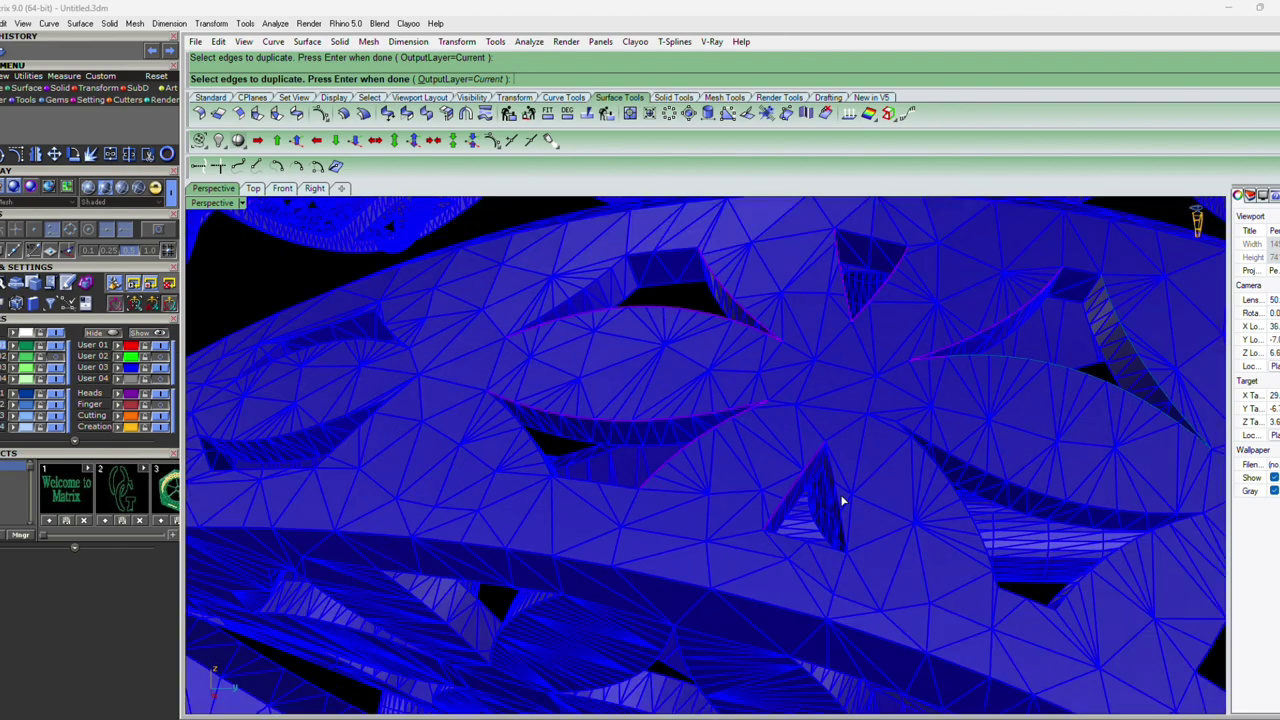
scroll(842, 502, "up", 2)
scroll(865, 512, "up", 2)
scroll(871, 497, "up", 2)
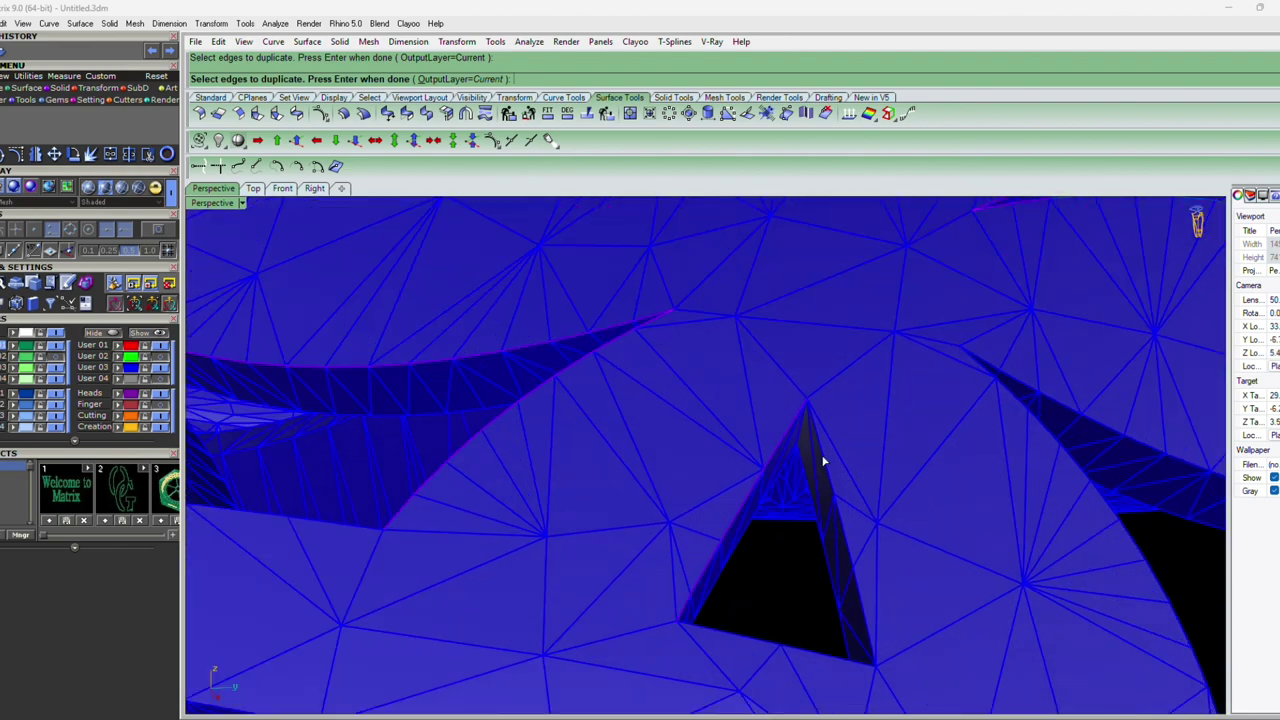
scroll(826, 432, "down", 2)
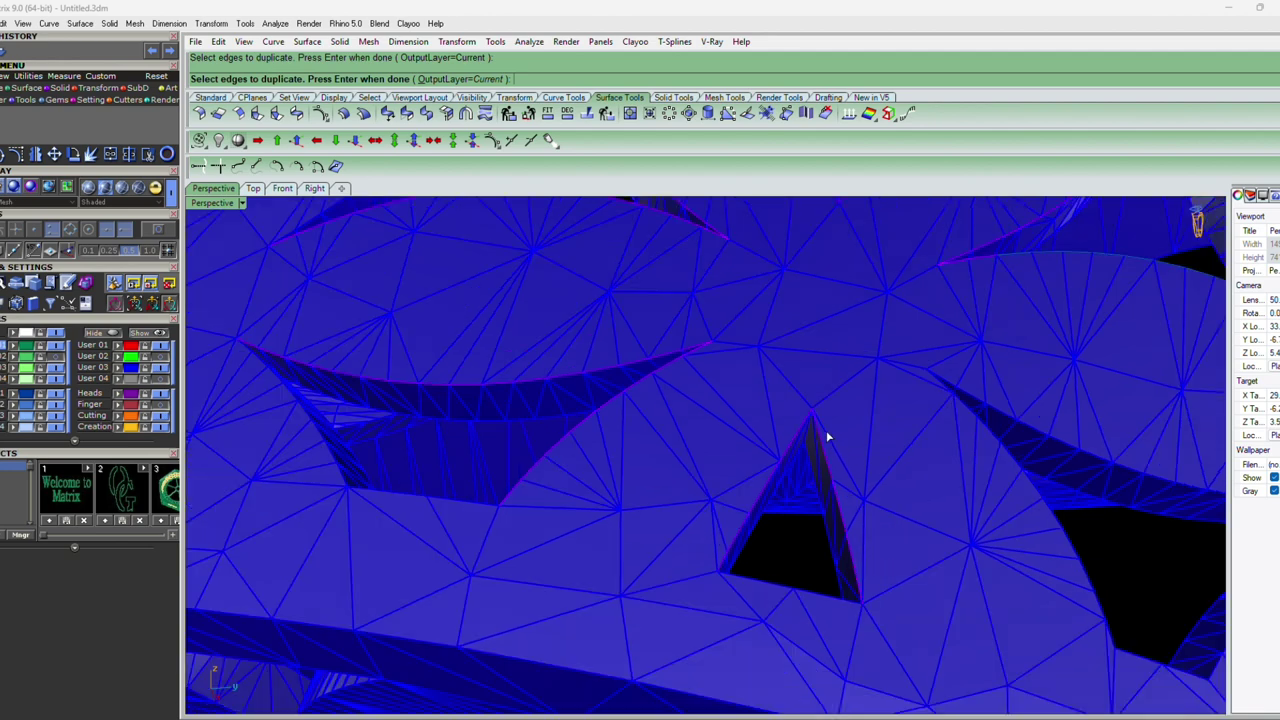
scroll(1020, 594, "down", 2)
scroll(998, 552, "up", 2)
scroll(983, 547, "up", 2)
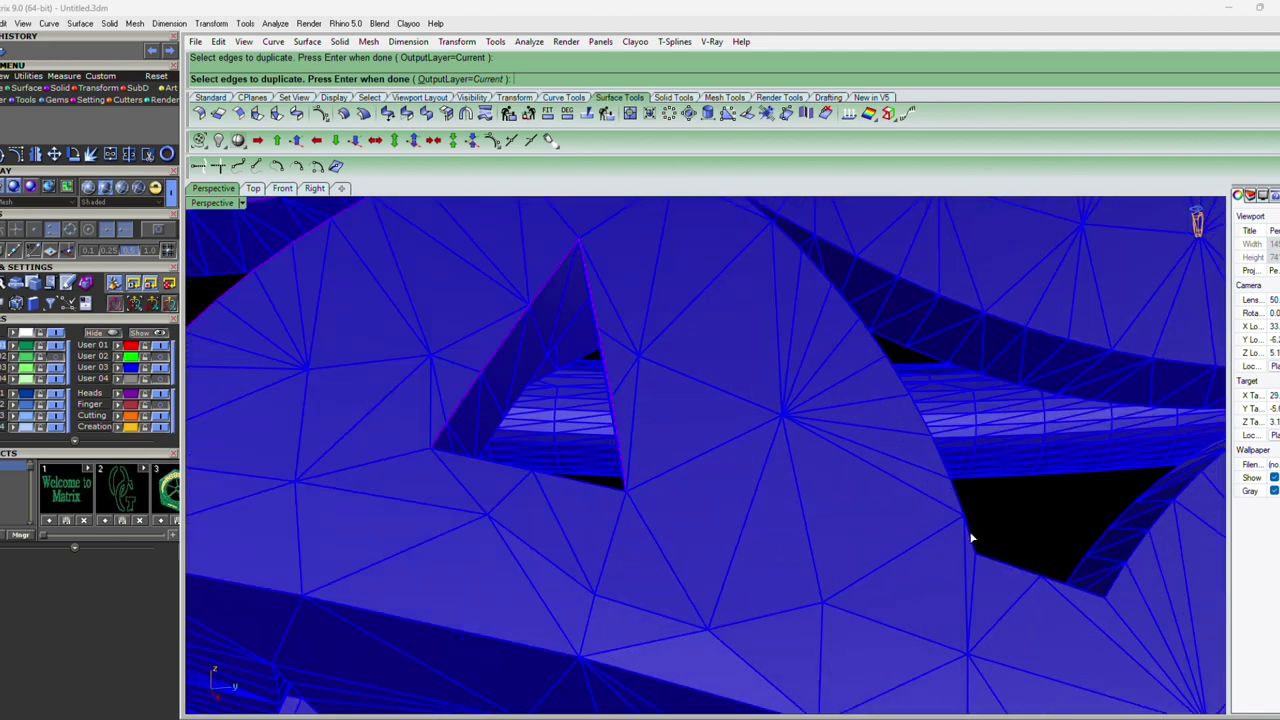
left_click(938, 448)
right_click_drag(844, 305, 843, 334)
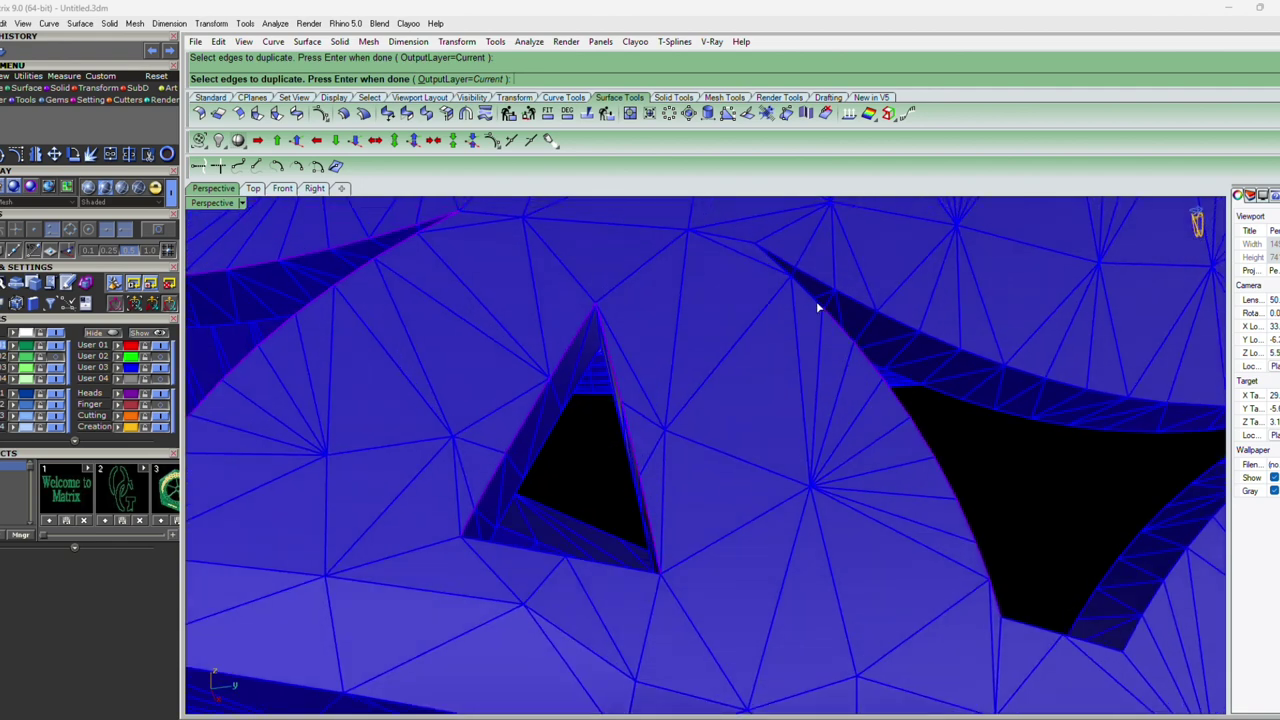
scroll(789, 268, "up", 3)
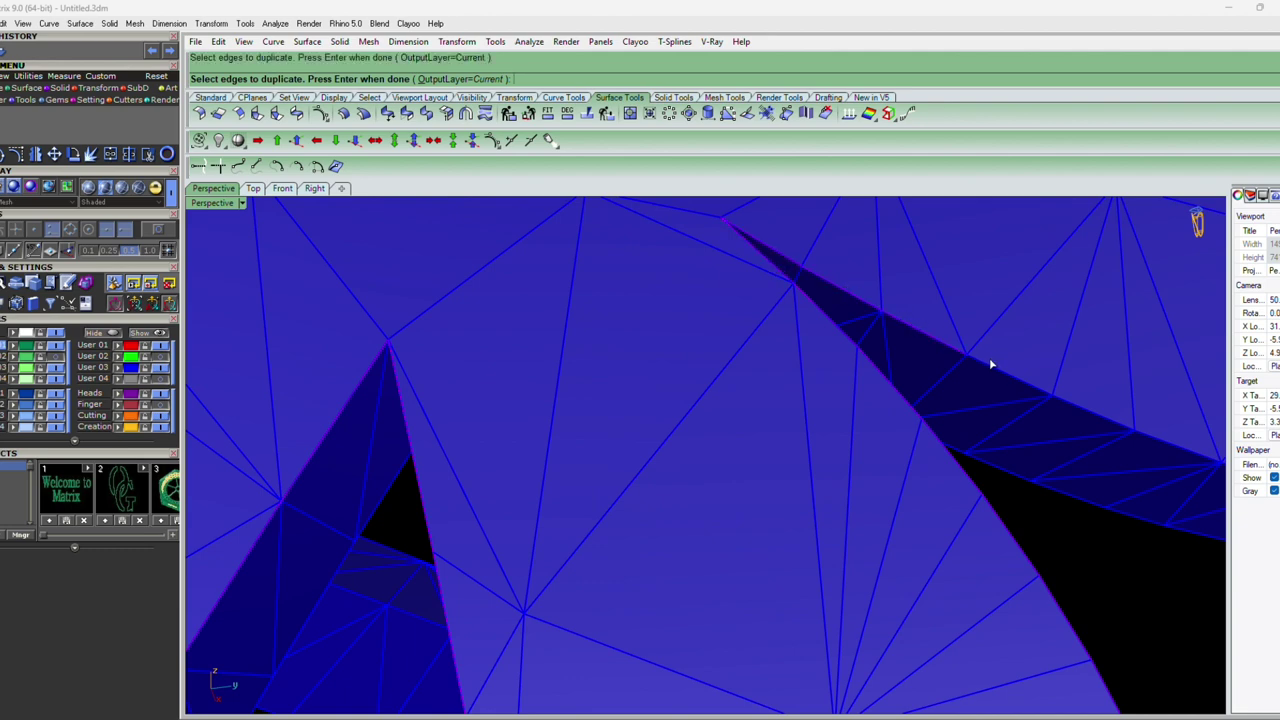
scroll(706, 391, "down", 2)
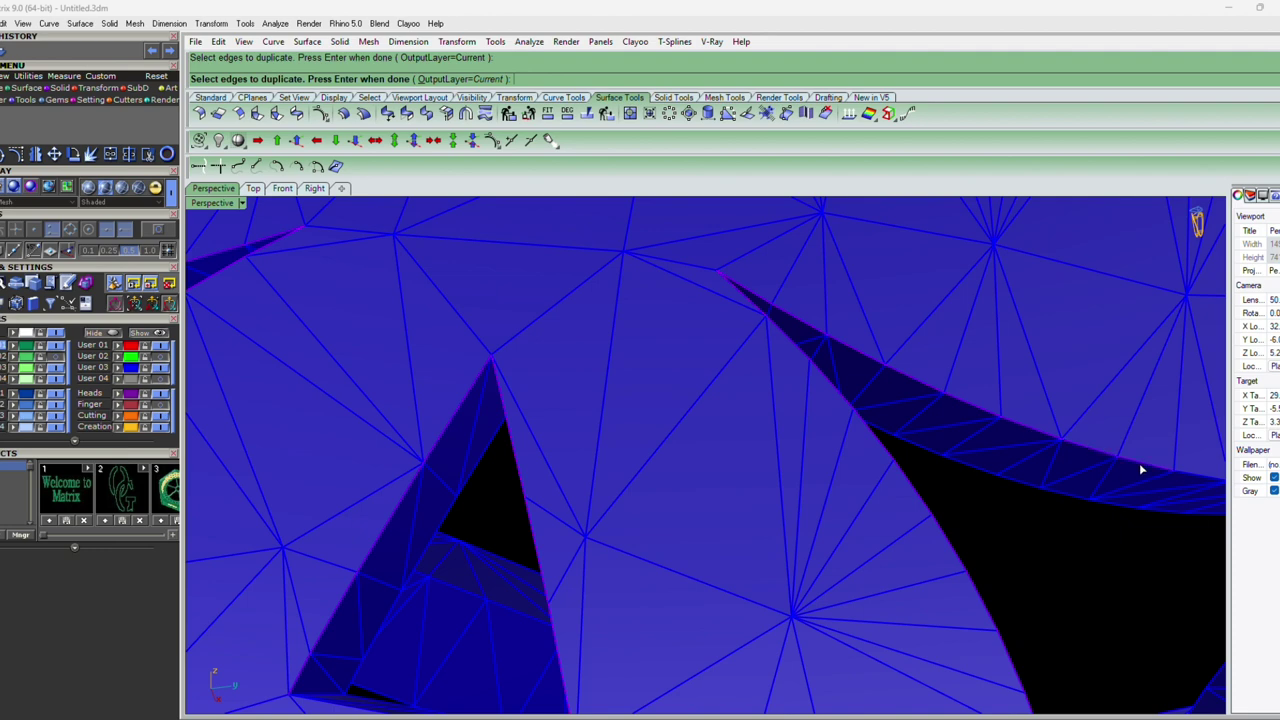
scroll(809, 445, "down", 2)
scroll(1029, 477, "up", 3)
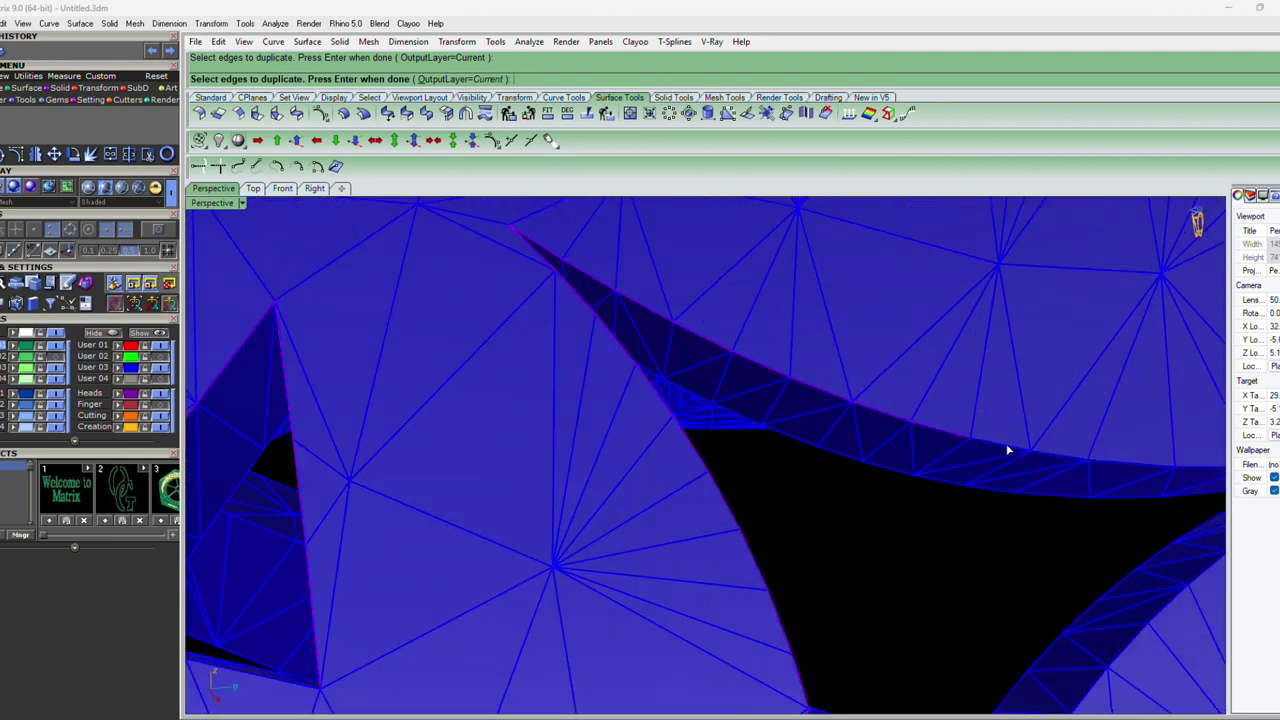
Orbit and zoom around the large hole to examine the neighbouring openings
scroll(940, 463, "down", 2)
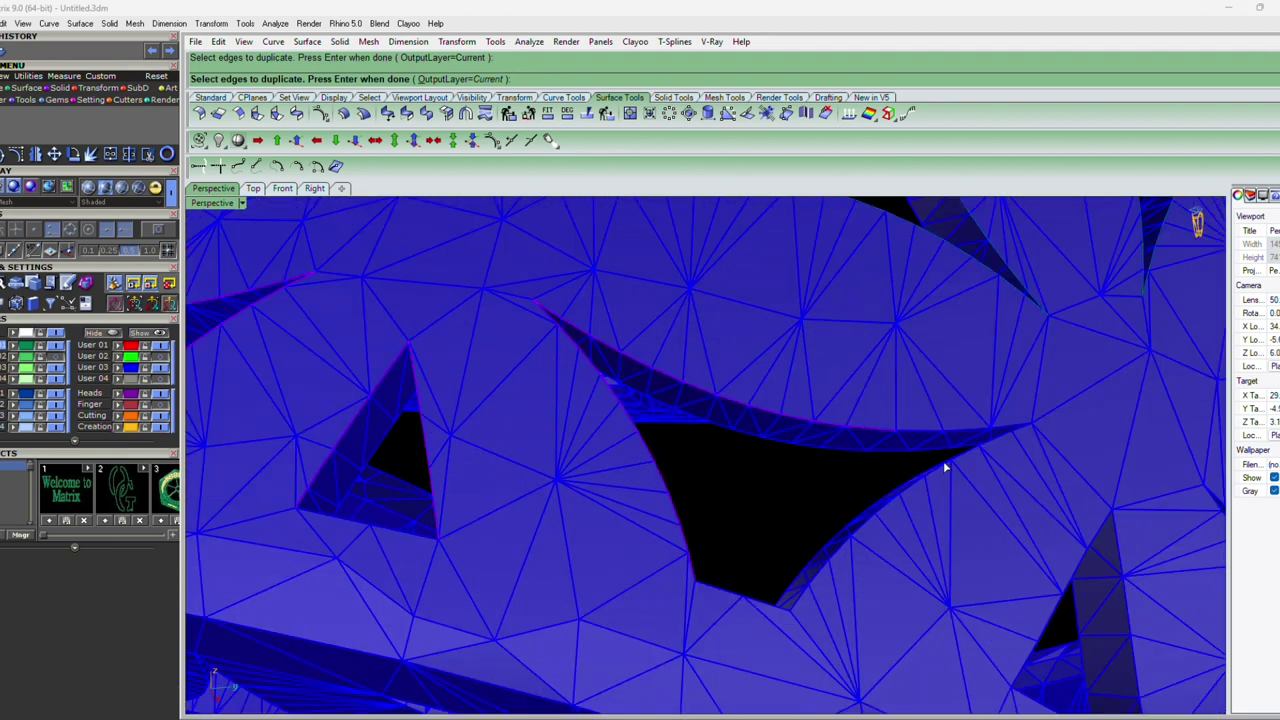
scroll(930, 443, "up", 2)
scroll(900, 435, "up", 1)
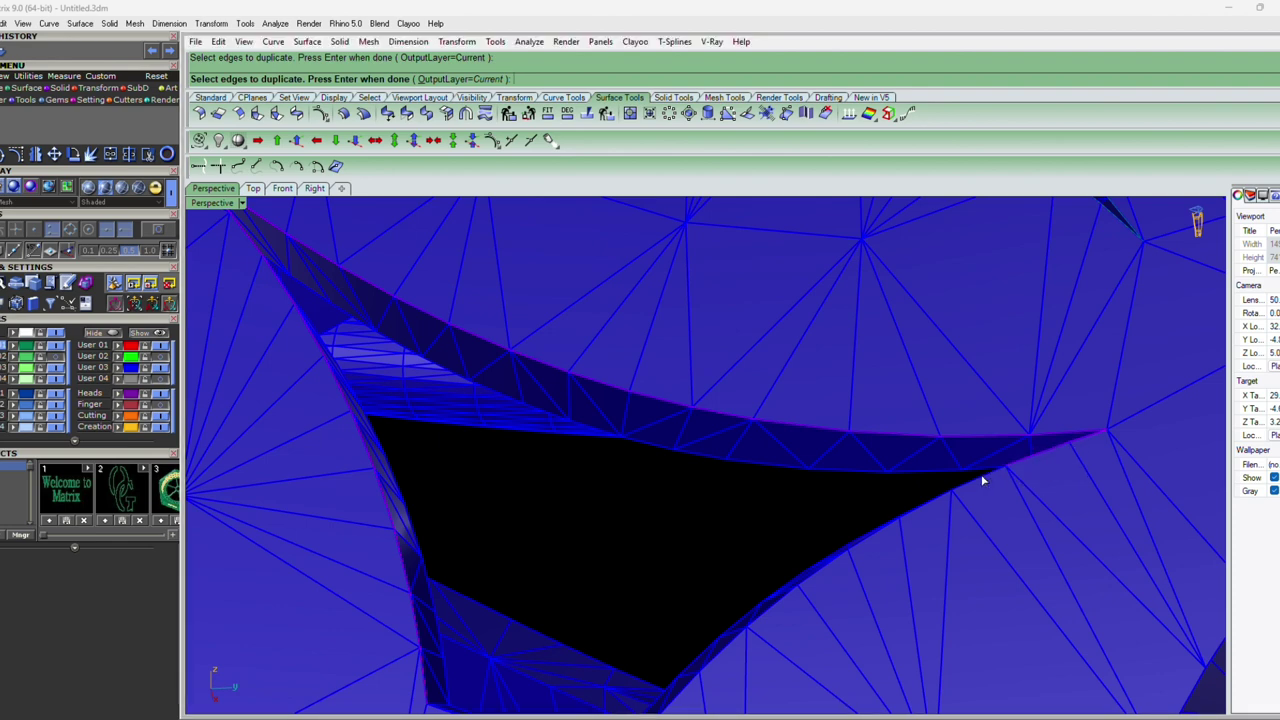
mouse_move(965, 560)
right_mouse_down()
mouse_move(941, 585)
mouse_move(838, 514)
right_mouse_up()
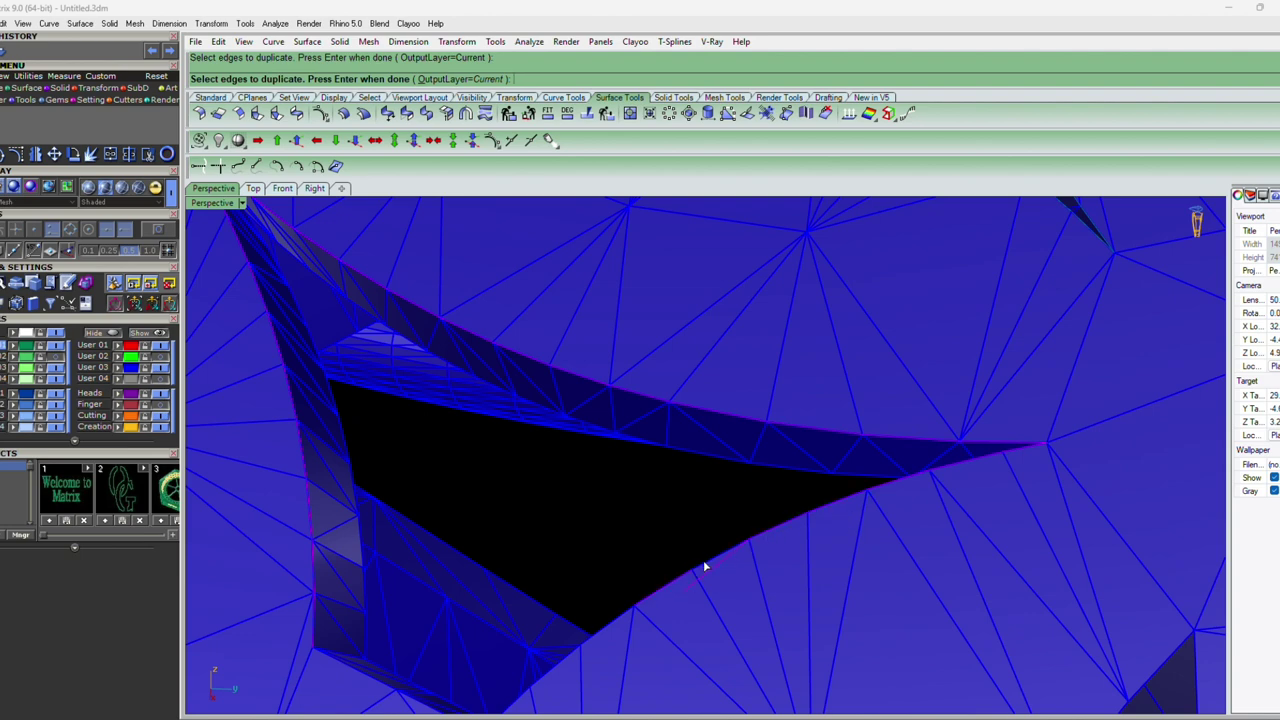
mouse_move(734, 557)
right_mouse_down()
mouse_move(773, 579)
mouse_move(737, 543)
mouse_move(703, 550)
right_mouse_up()
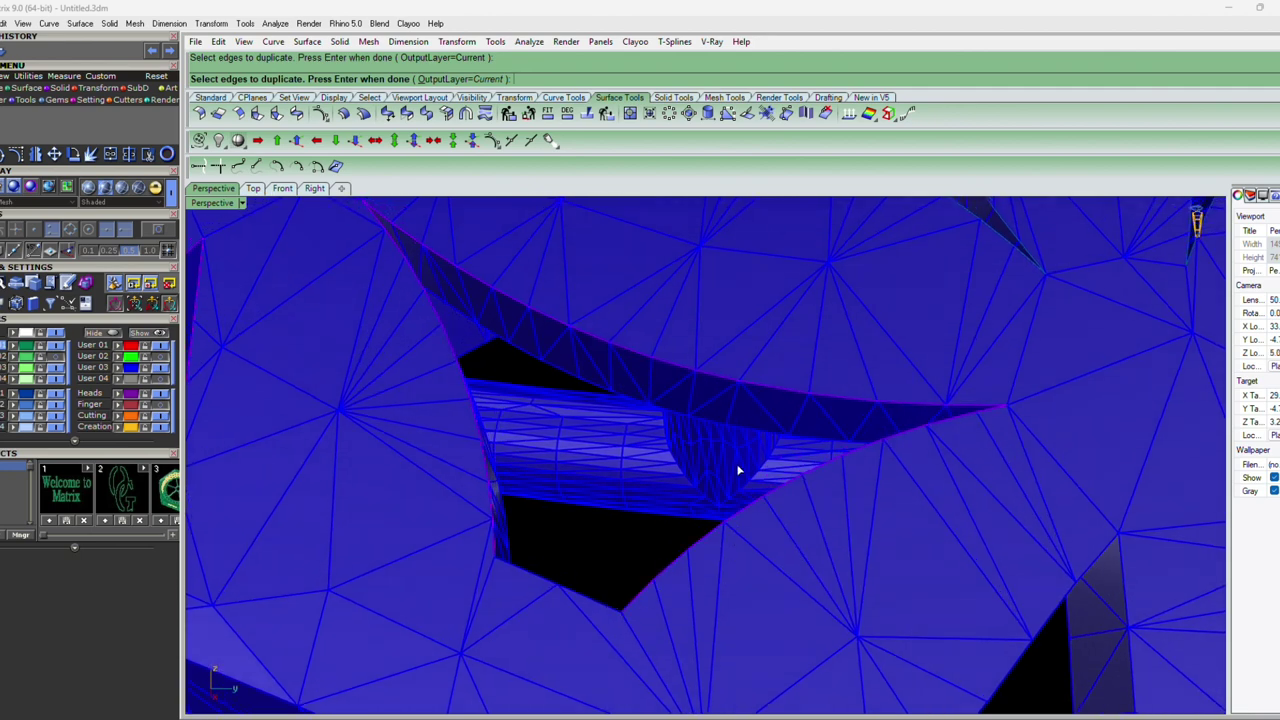
scroll(740, 468, "down", 4)
scroll(901, 527, "up", 3)
scroll(903, 523, "up", 3)
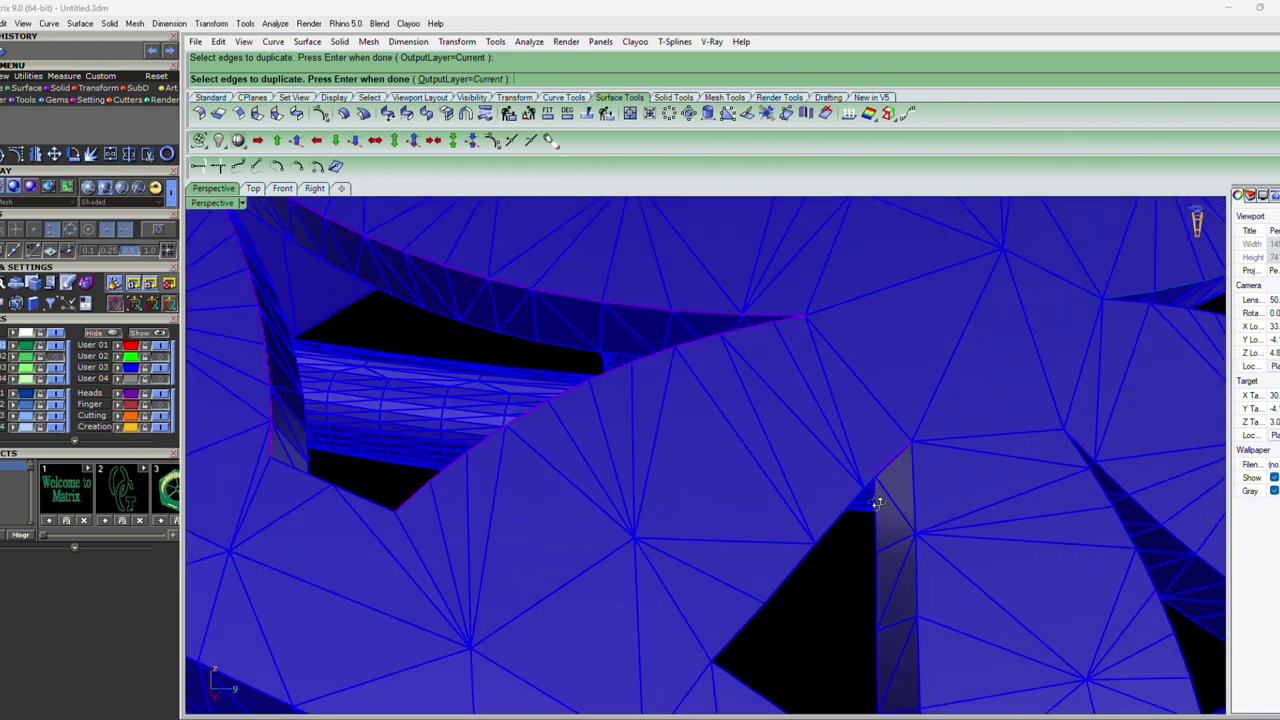
mouse_move(882, 504)
right_mouse_down()
mouse_move(874, 511)
mouse_move(862, 435)
right_mouse_up()
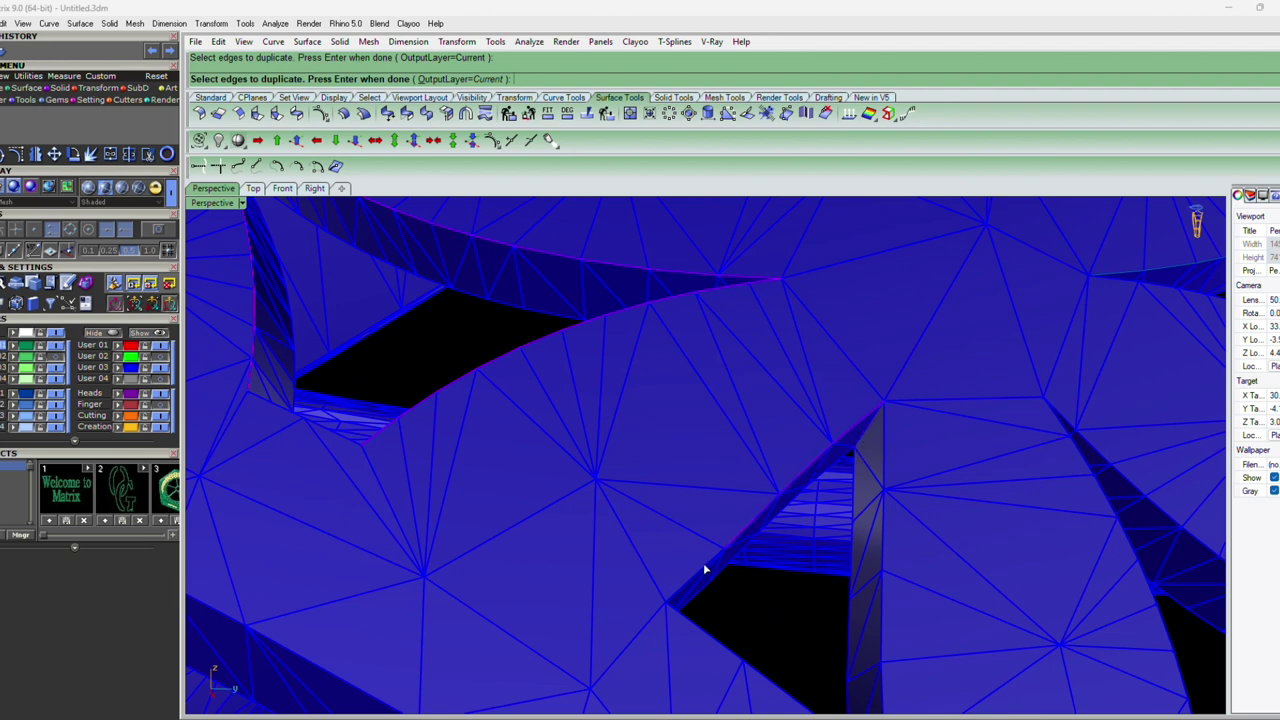
scroll(711, 449, "down", 3)
scroll(854, 509, "down", 2)
scroll(837, 551, "down", 1)
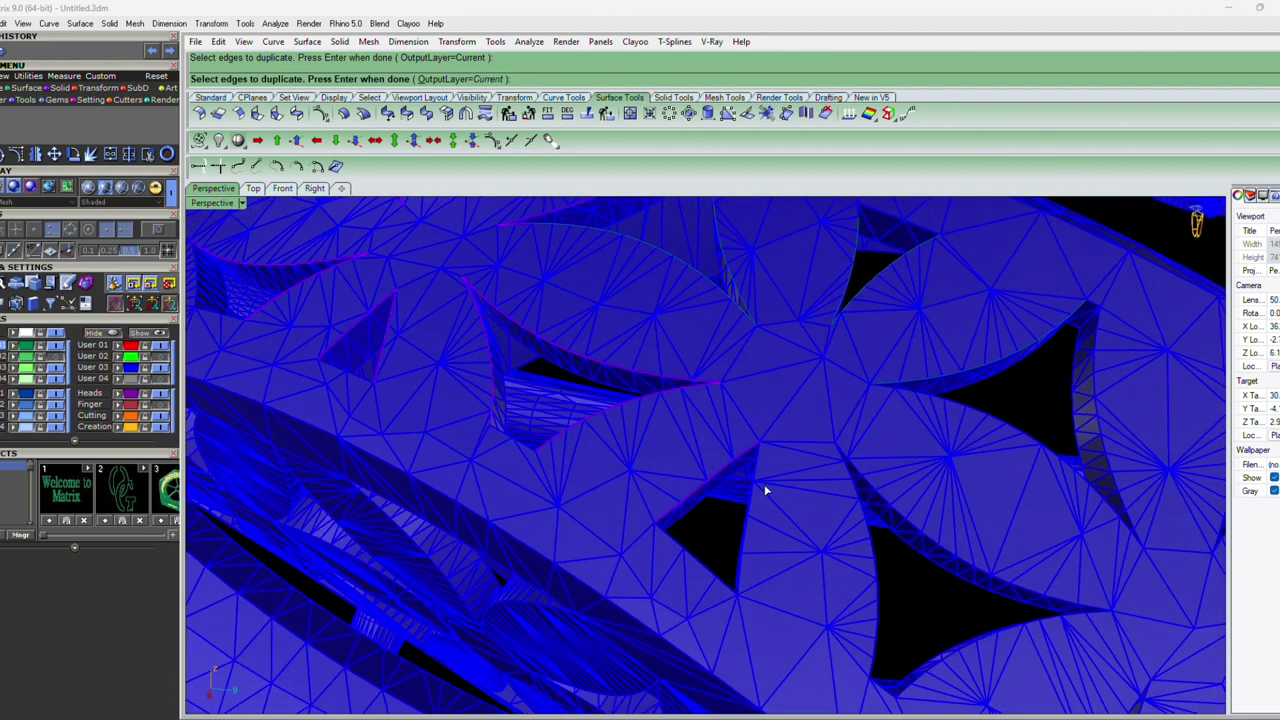
scroll(765, 490, "up", 3)
scroll(870, 464, "up", 1)
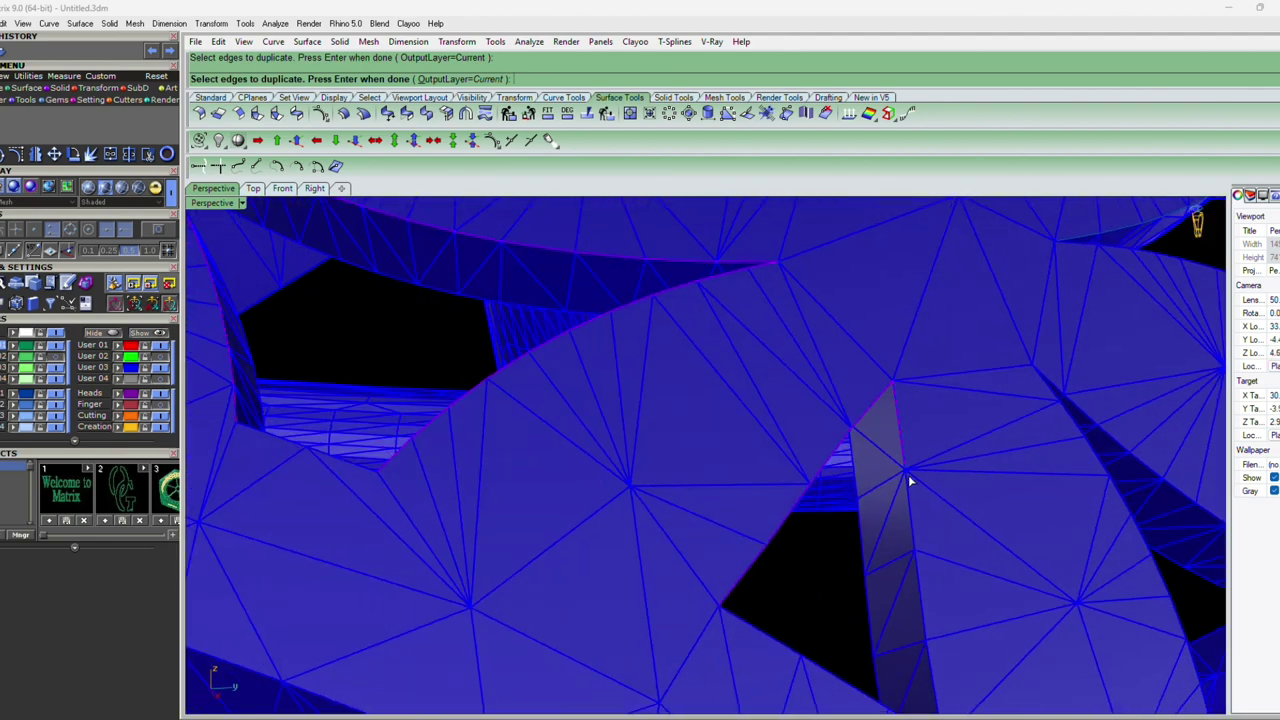
Add the left edge of the right triangular hole to the picked edges
key("ctrl+Down")
key("ctrl+Down")
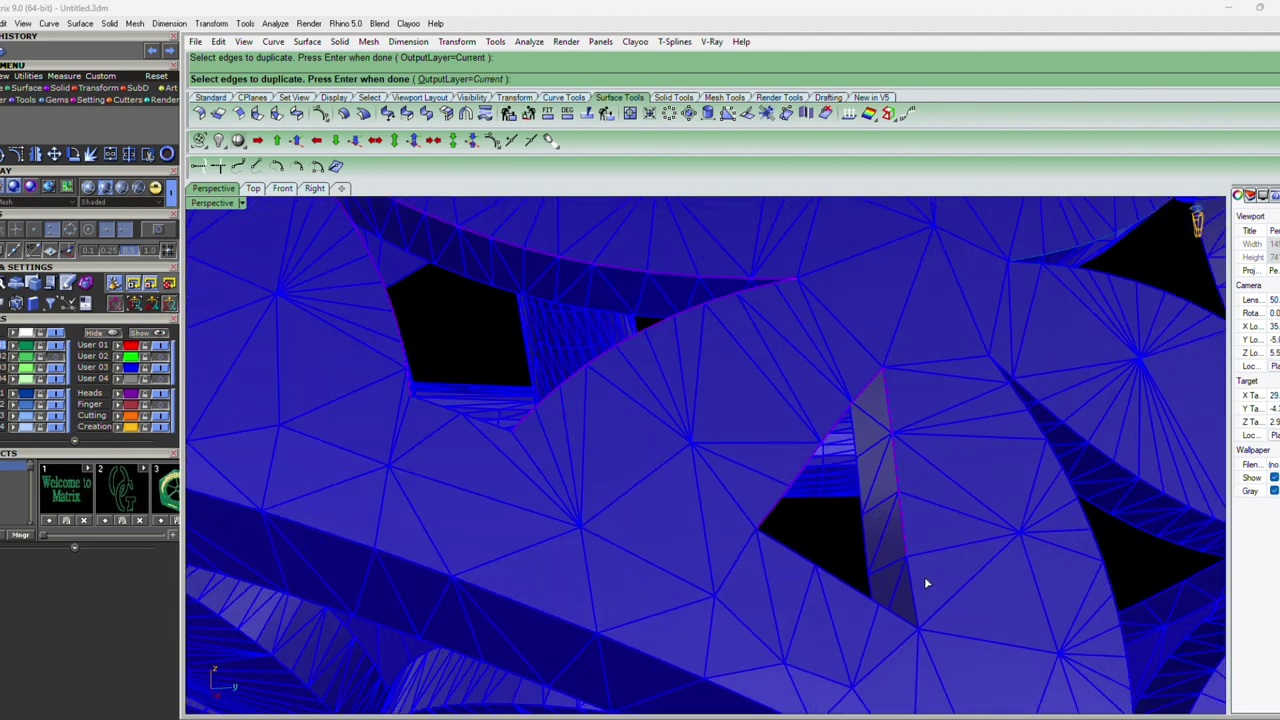
key("ctrl+Down")
scroll(737, 400, "down", 3)
scroll(971, 594, "down", 2)
scroll(926, 537, "up", 5)
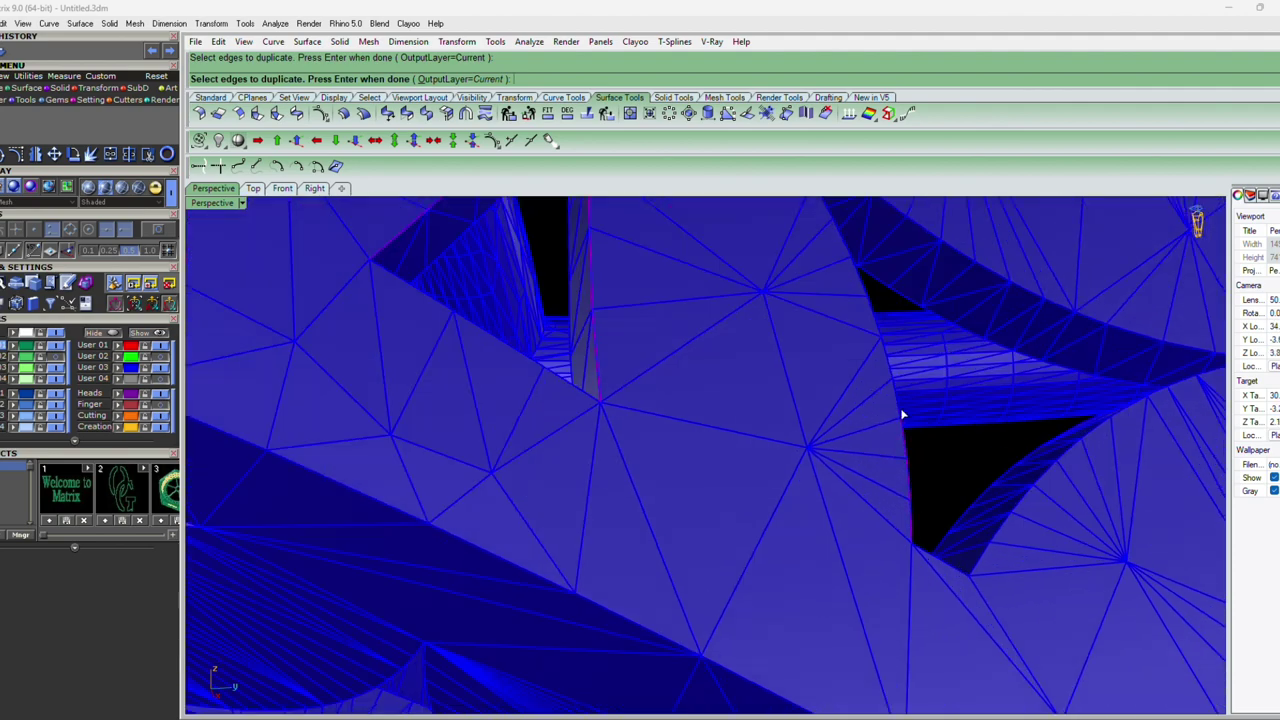
right_click_drag(938, 482, 926, 470)
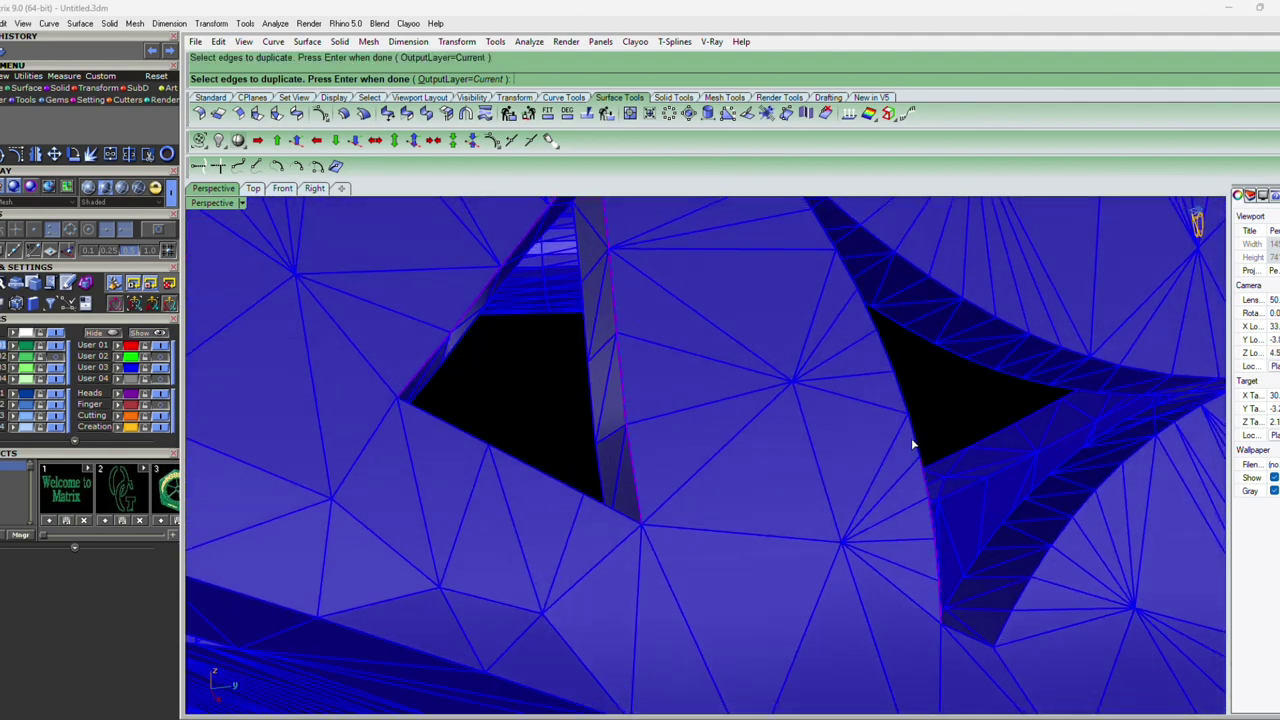
left_click(899, 392)
mouse_move(915, 437)
right_mouse_down()
mouse_move(920, 451)
mouse_move(894, 406)
mouse_move(903, 466)
mouse_move(842, 376)
right_mouse_up()
scroll(842, 376, "up", 3)
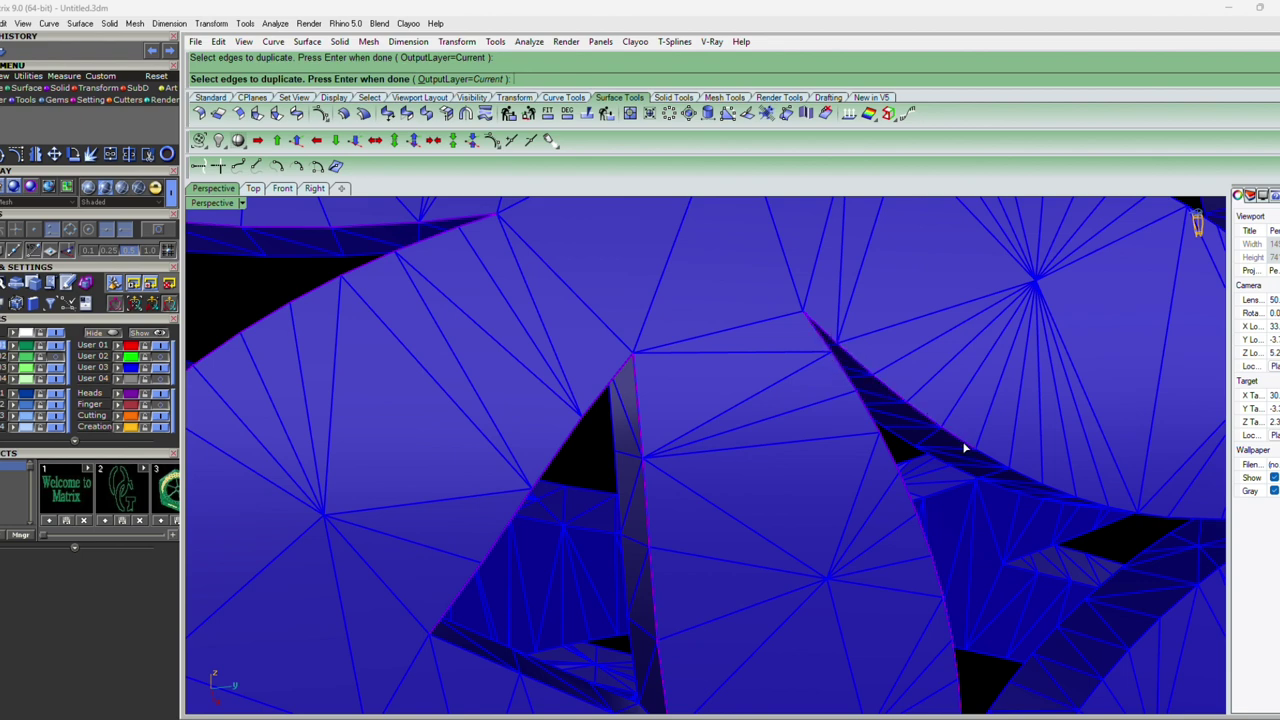
right_click_drag(1039, 510, 970, 470)
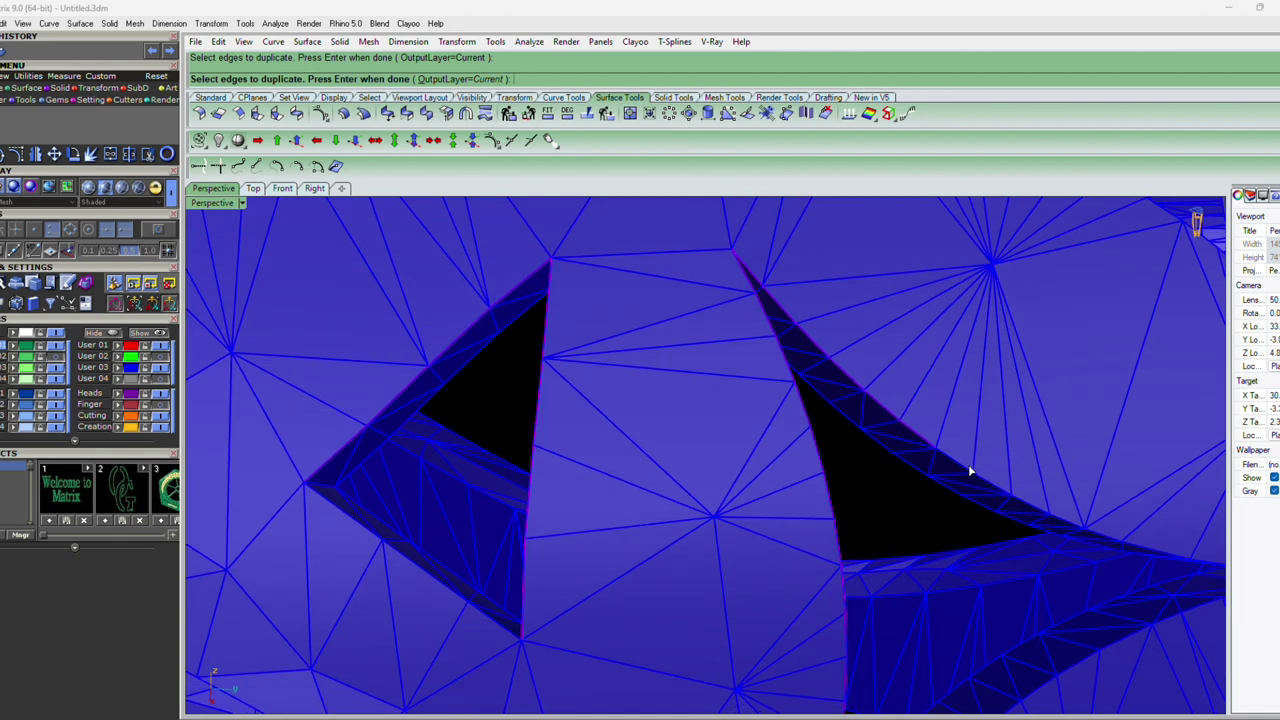
mouse_move(1029, 510)
right_mouse_down()
mouse_move(1071, 543)
mouse_move(889, 466)
mouse_move(967, 491)
right_mouse_up()
scroll(967, 491, "up", 2)
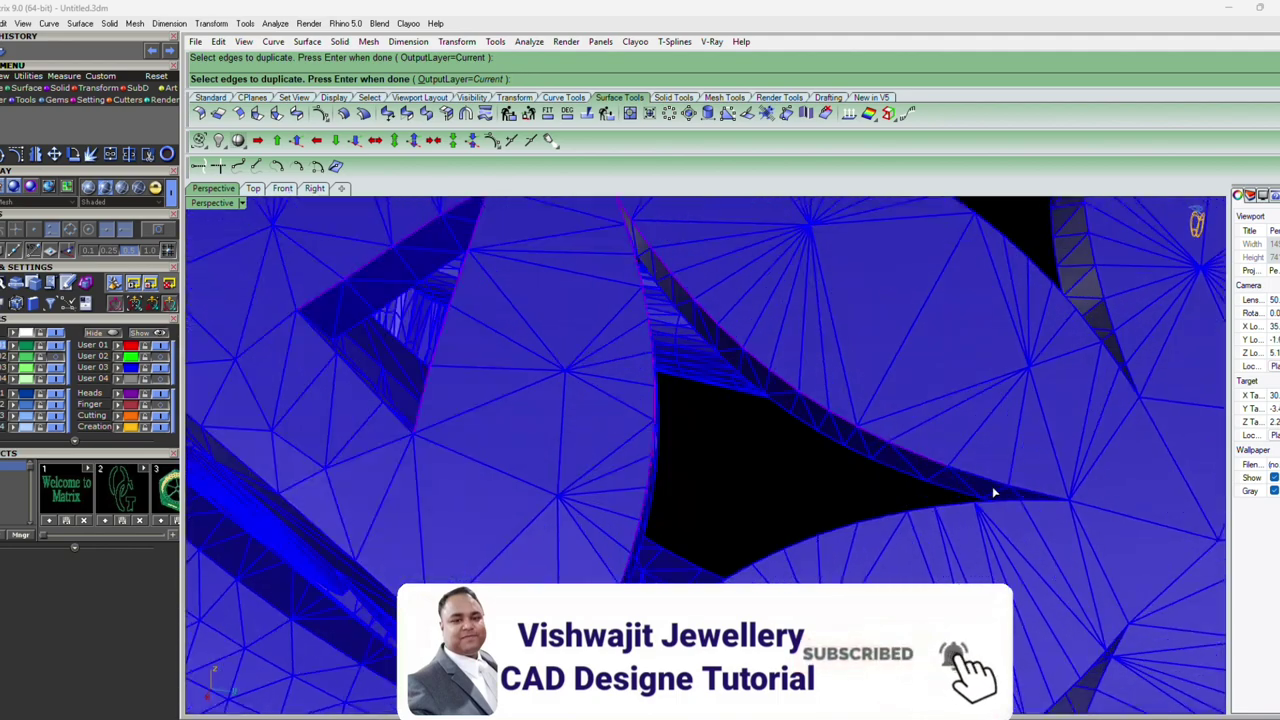